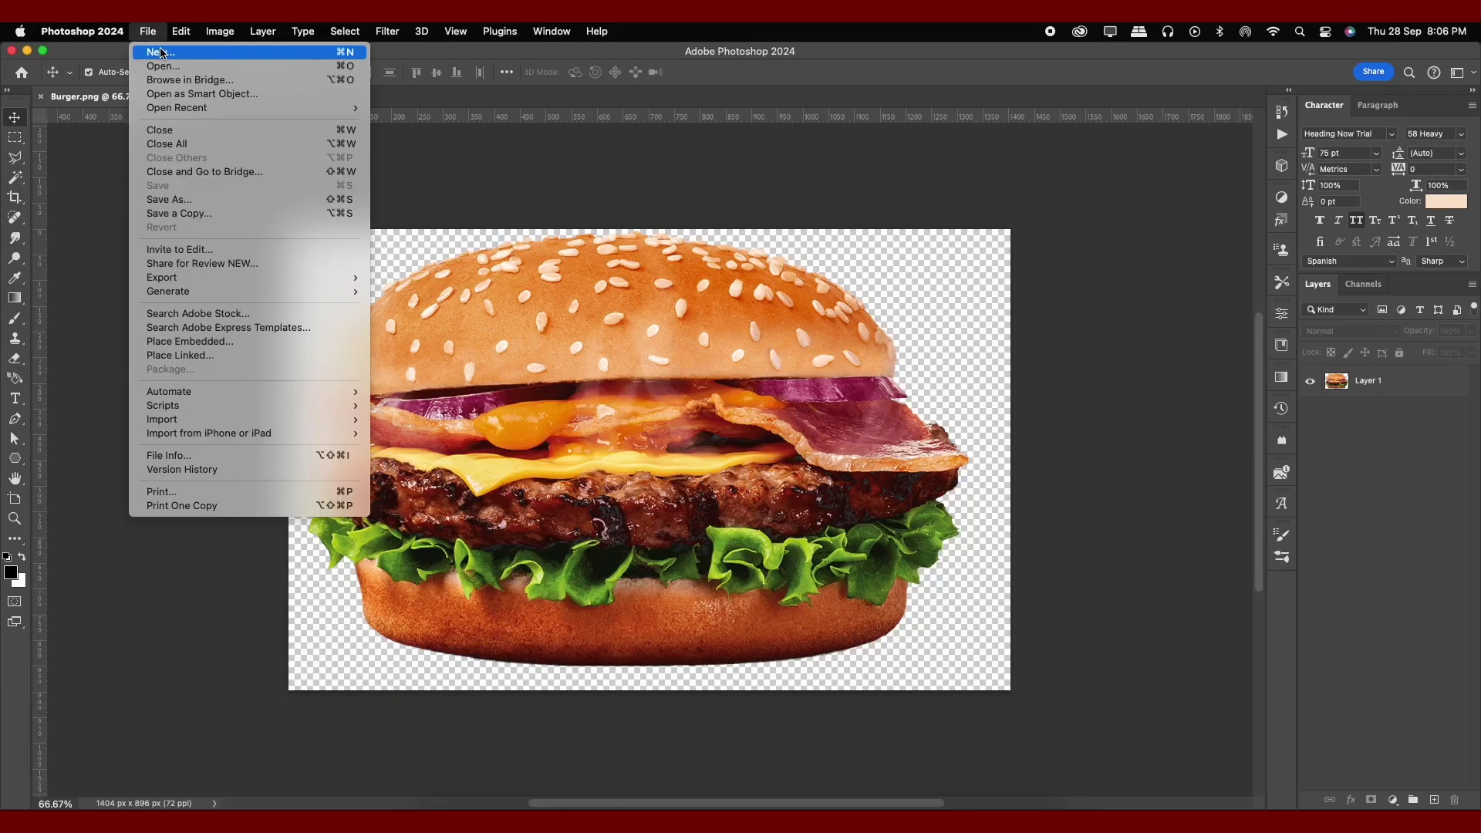
Step: Create a new 1080×1350 portrait document at 200 ppi
left_click(158, 51)
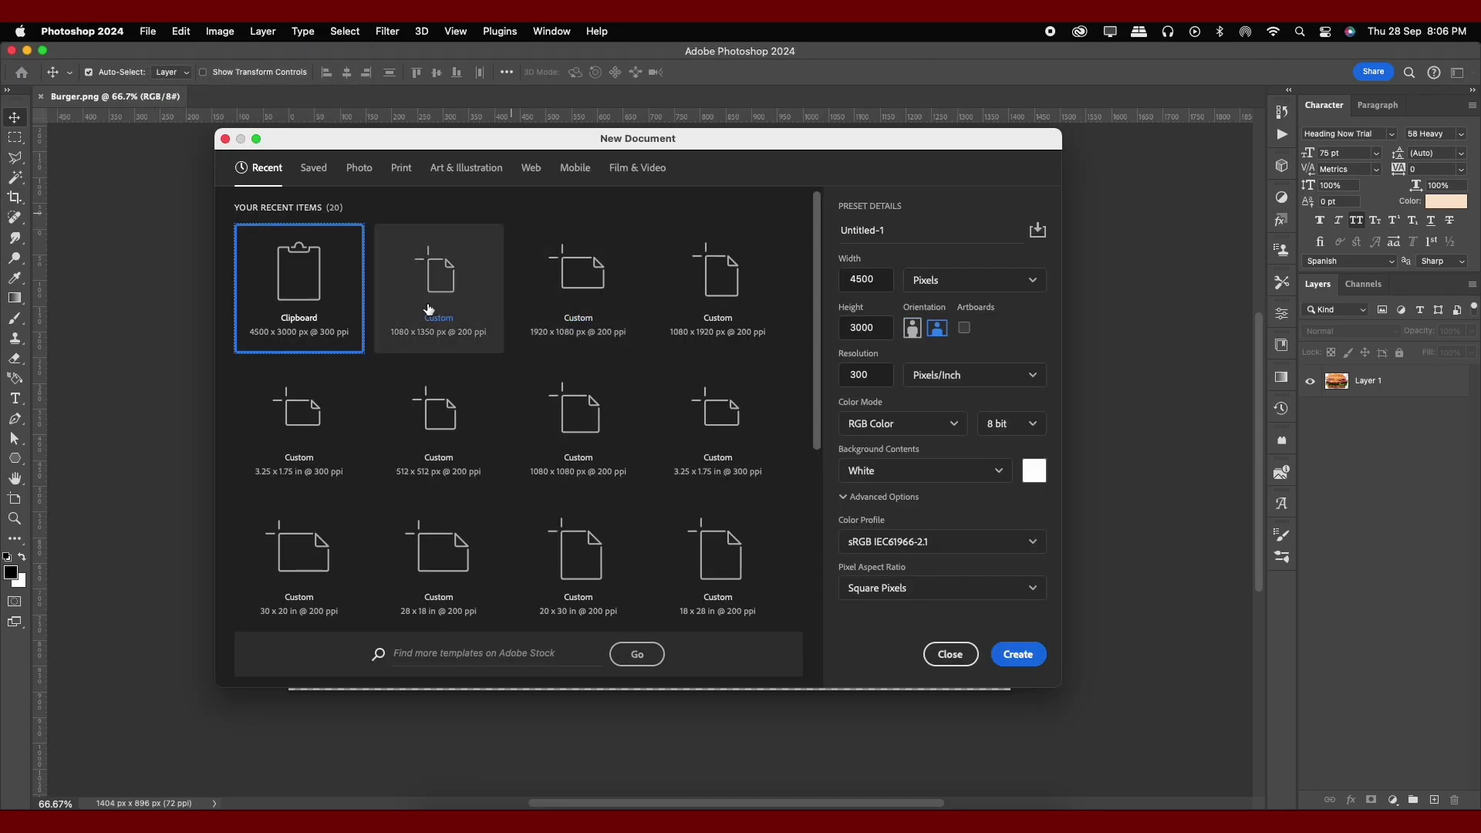
left_click(431, 308)
left_click(1022, 655)
Step: Bring the burger from Burger.png in as a smart object scaled to about 76%
left_click(148, 98)
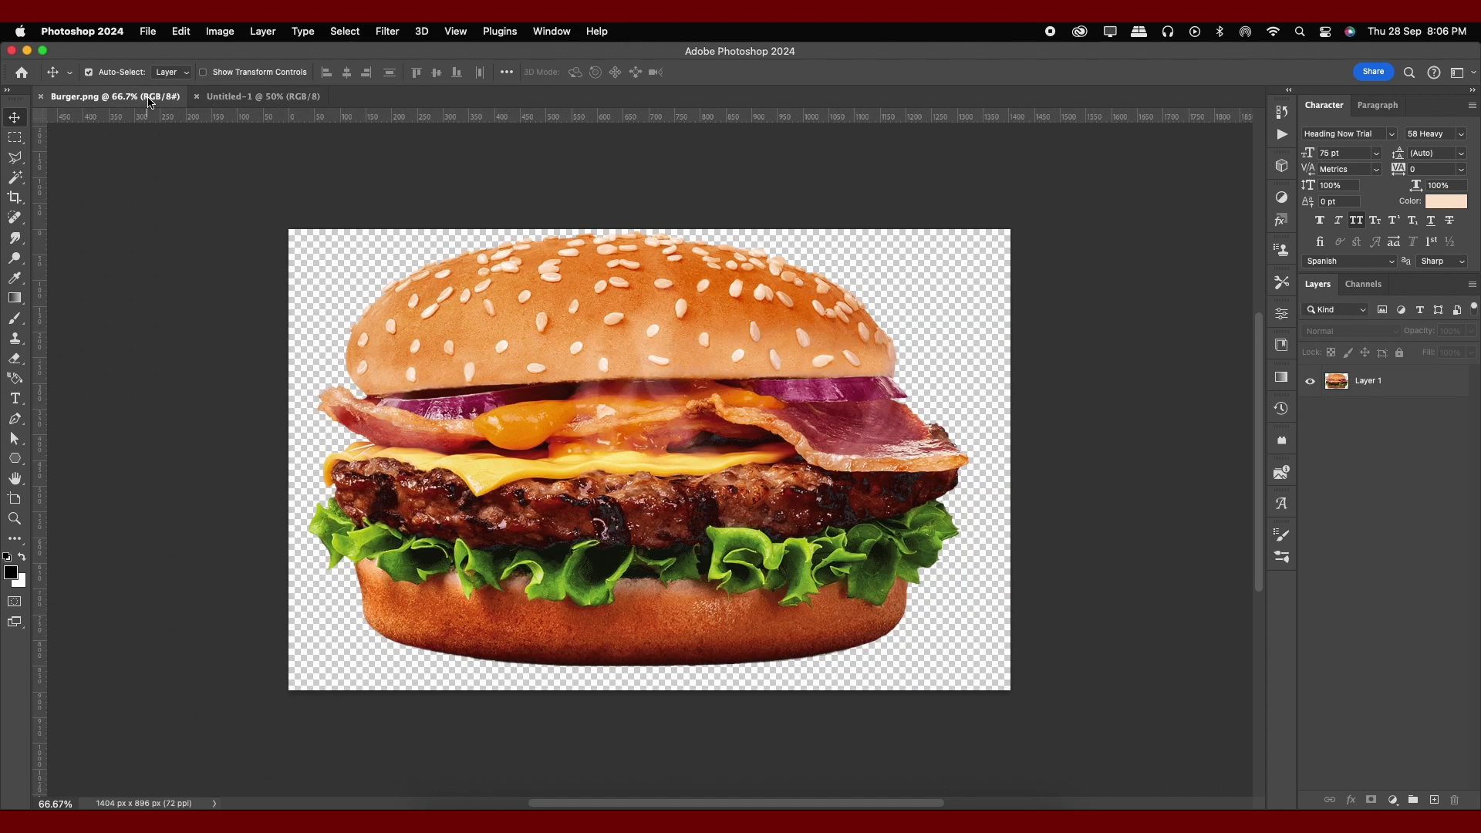
left_click_drag(668, 324, 272, 101)
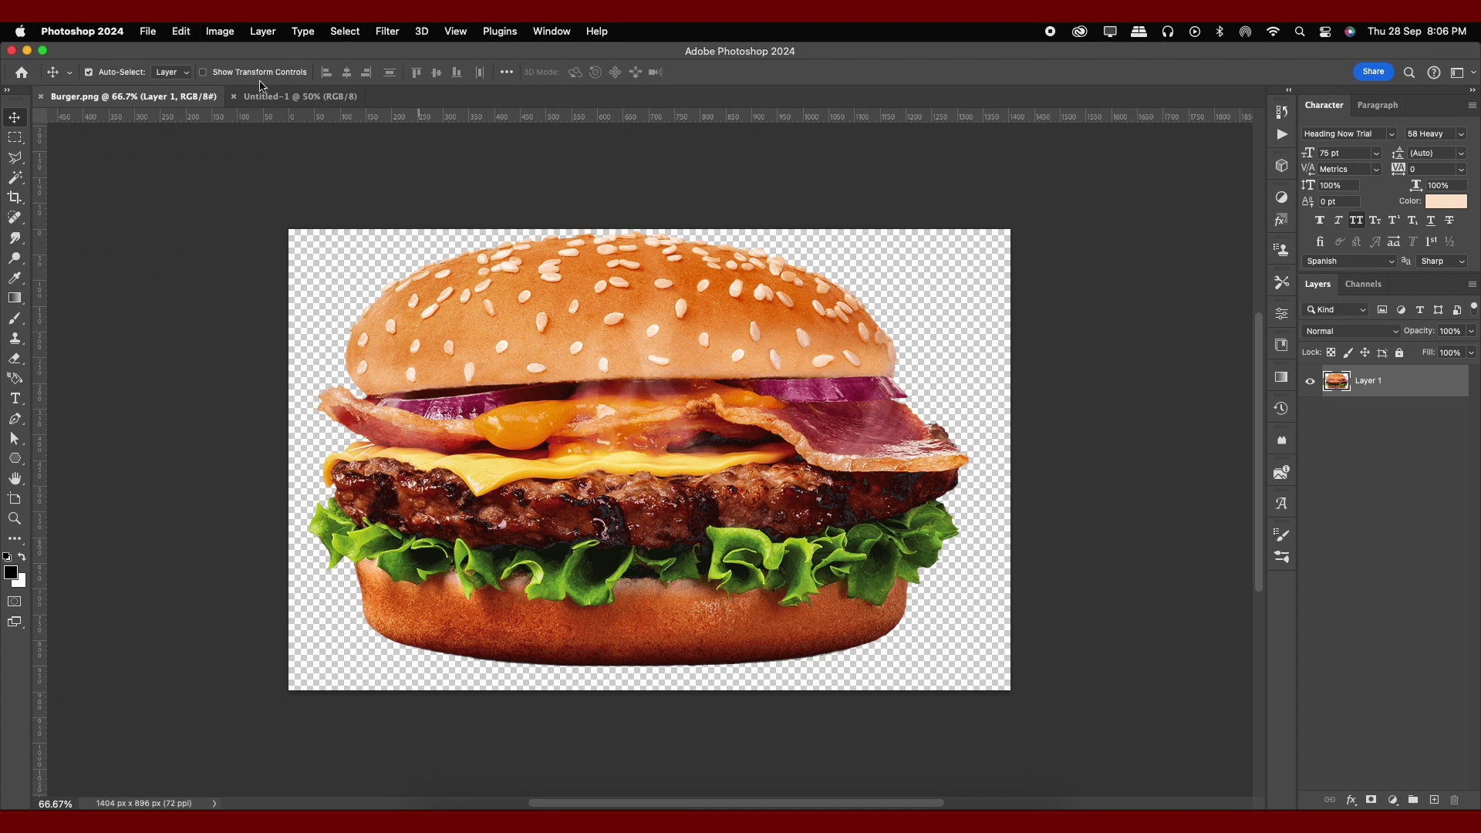
left_click_drag(272, 102, 739, 411)
right_click(1395, 386)
left_click(1335, 322)
key("super+t")
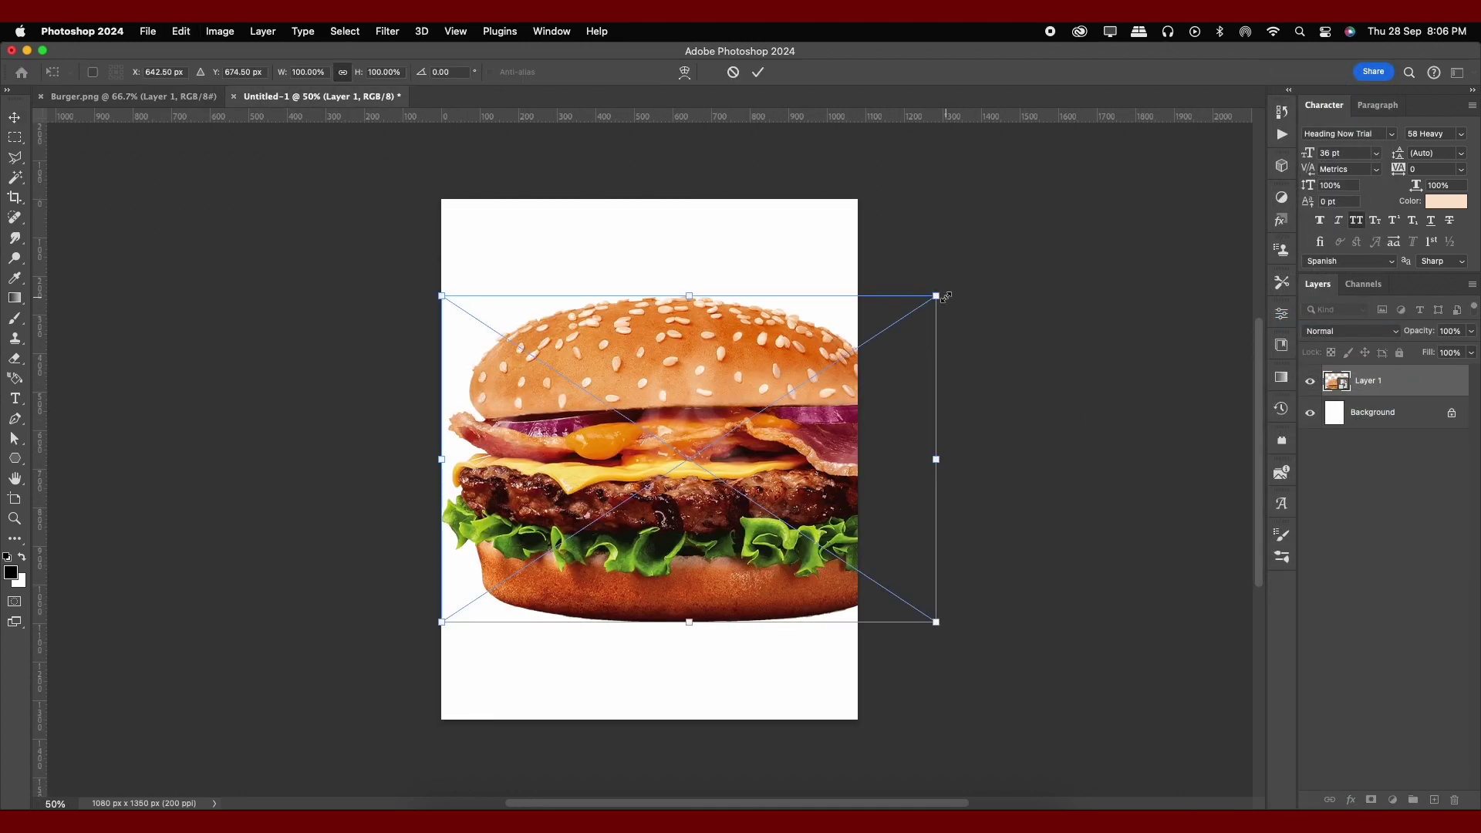
left_click_drag(944, 298, 858, 375)
left_click_drag(755, 446, 756, 440)
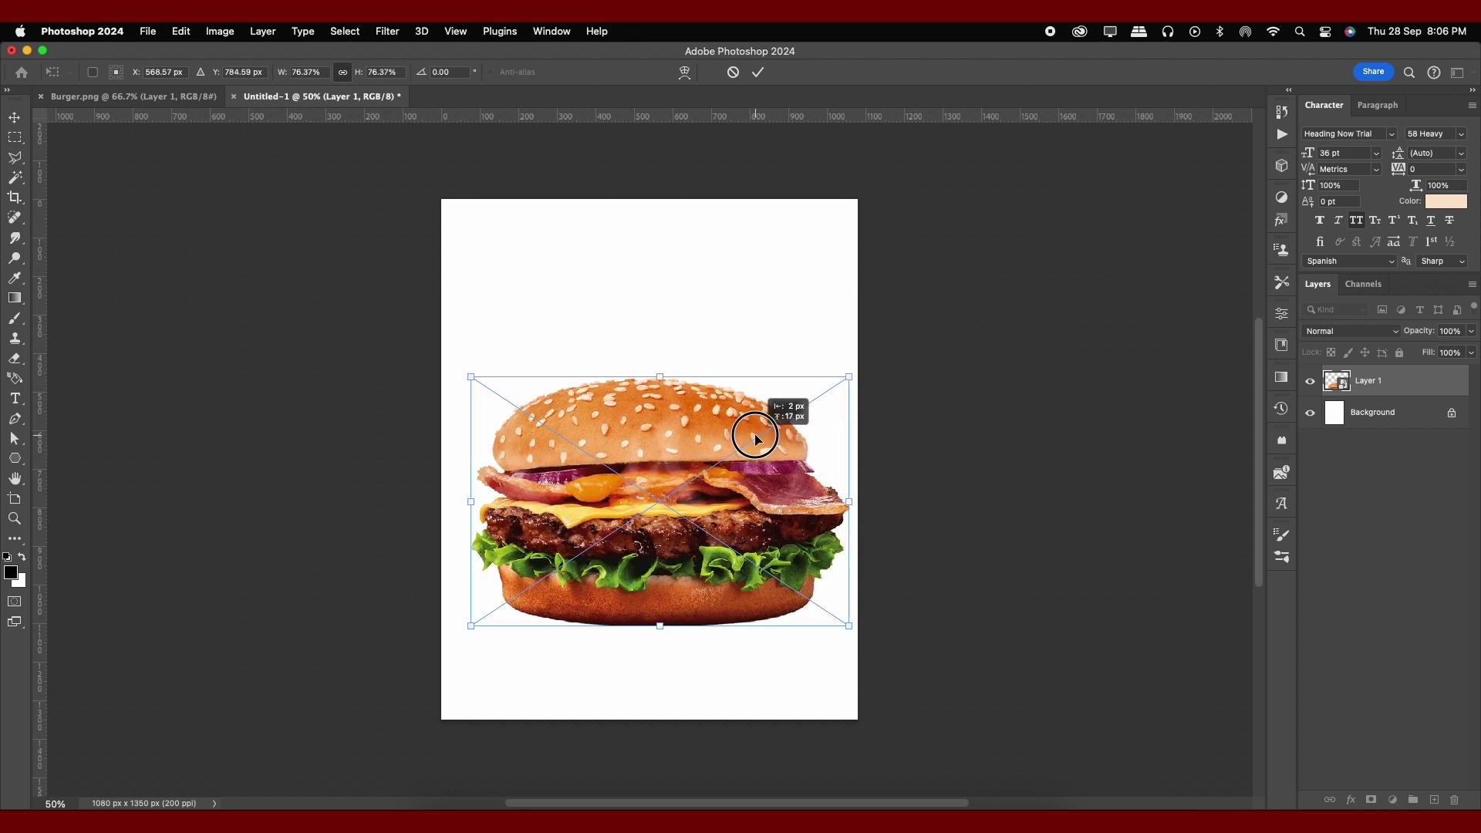
key("Return")
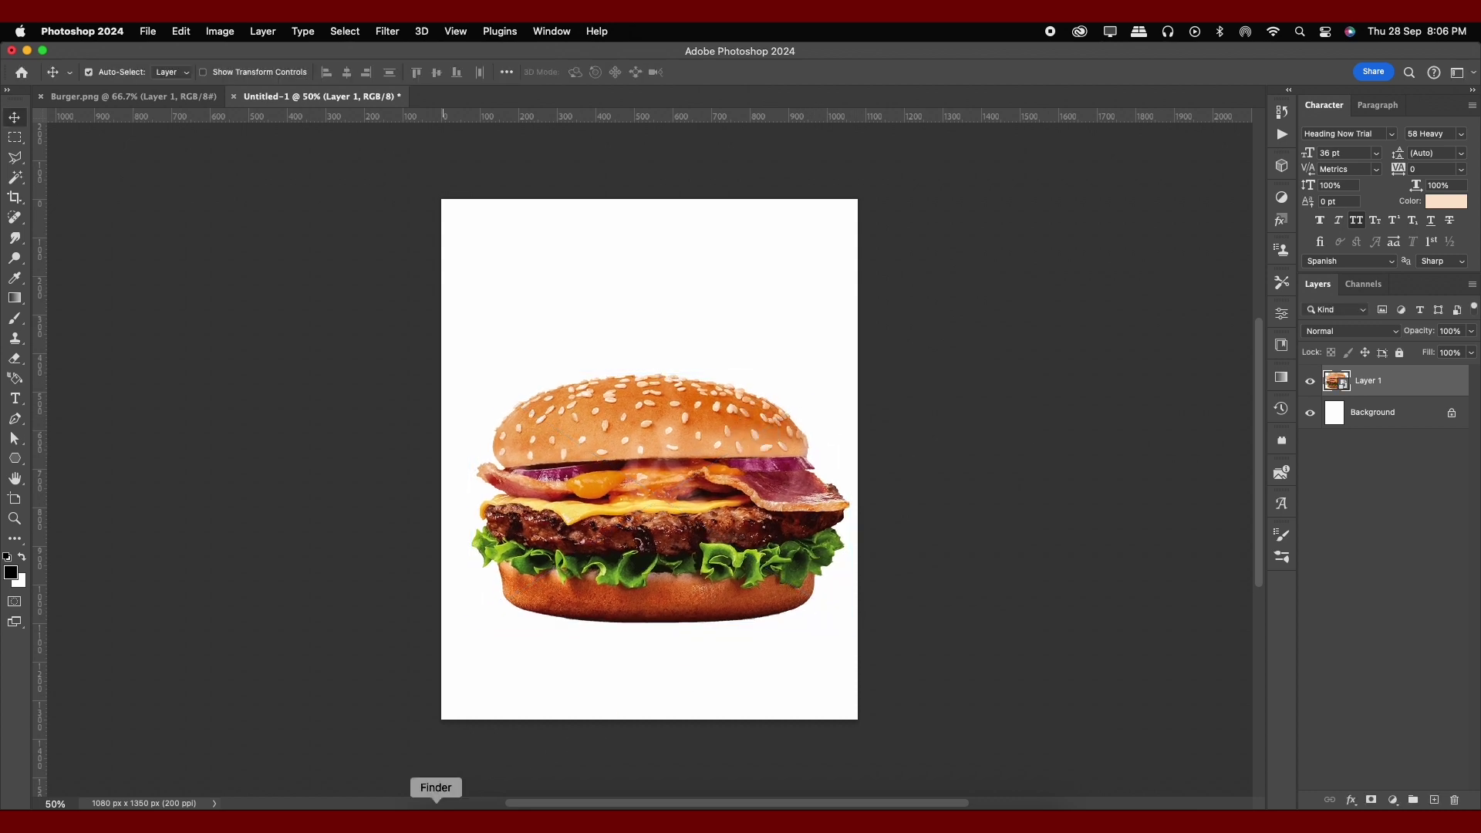
Step: Paste the Wooden.png table image above the white Background layer
left_click(436, 816)
left_click(861, 83)
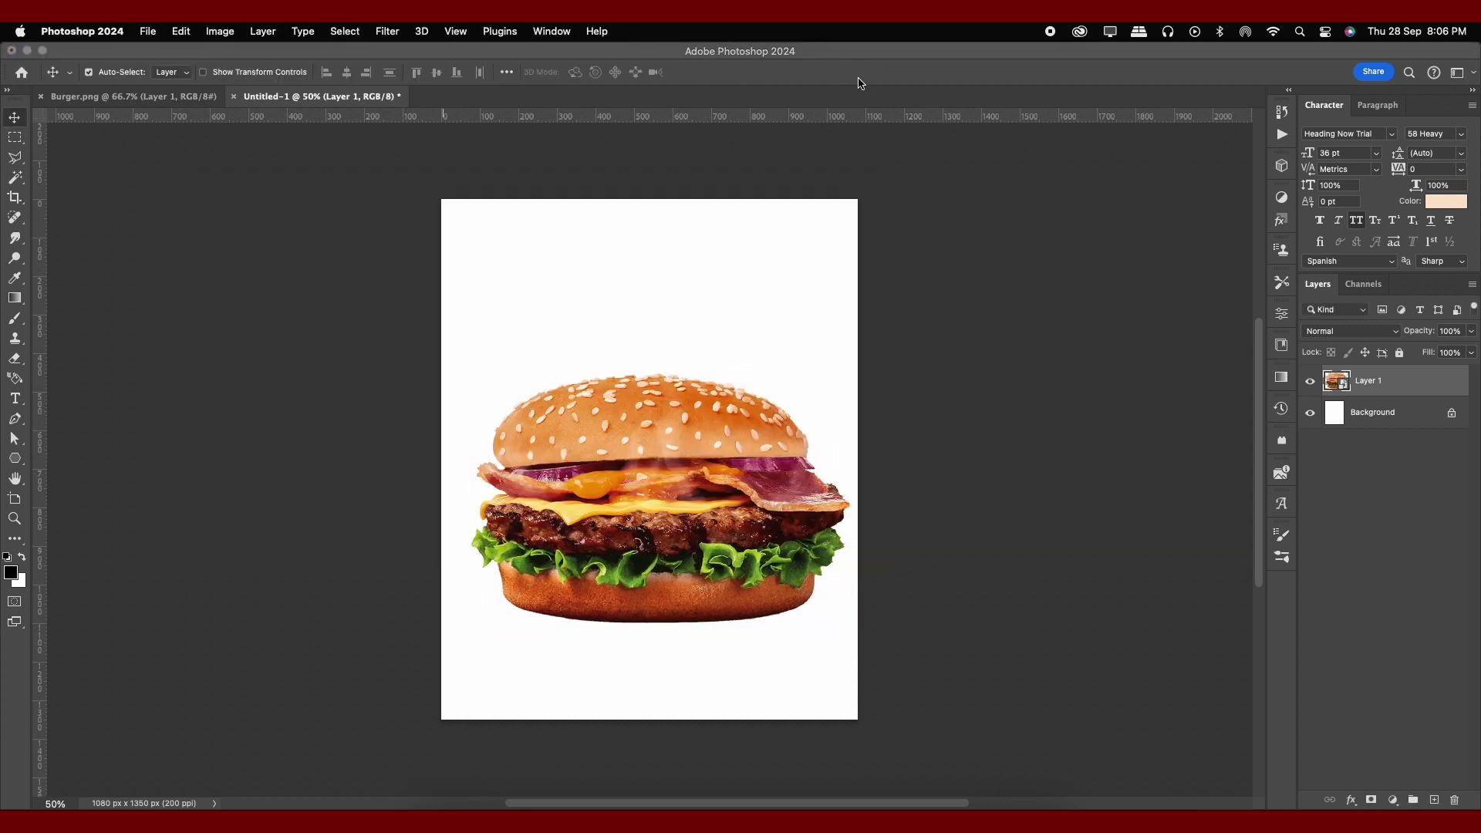
left_click(1420, 419)
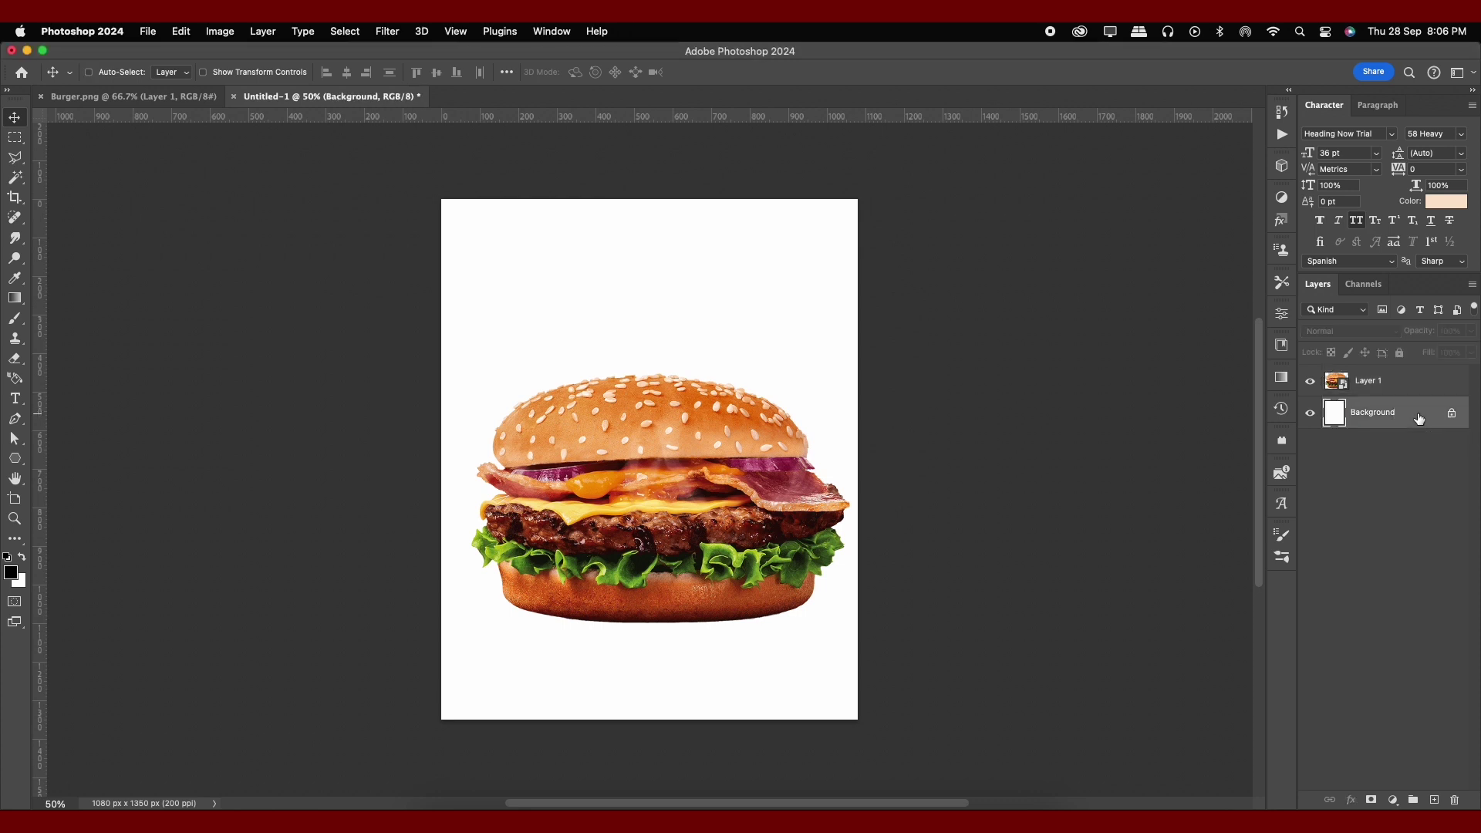
key("super+v")
Step: Make the wood a smart object, shrink it, and skew it into a perspective tabletop
right_click(1413, 413)
left_click(1363, 320)
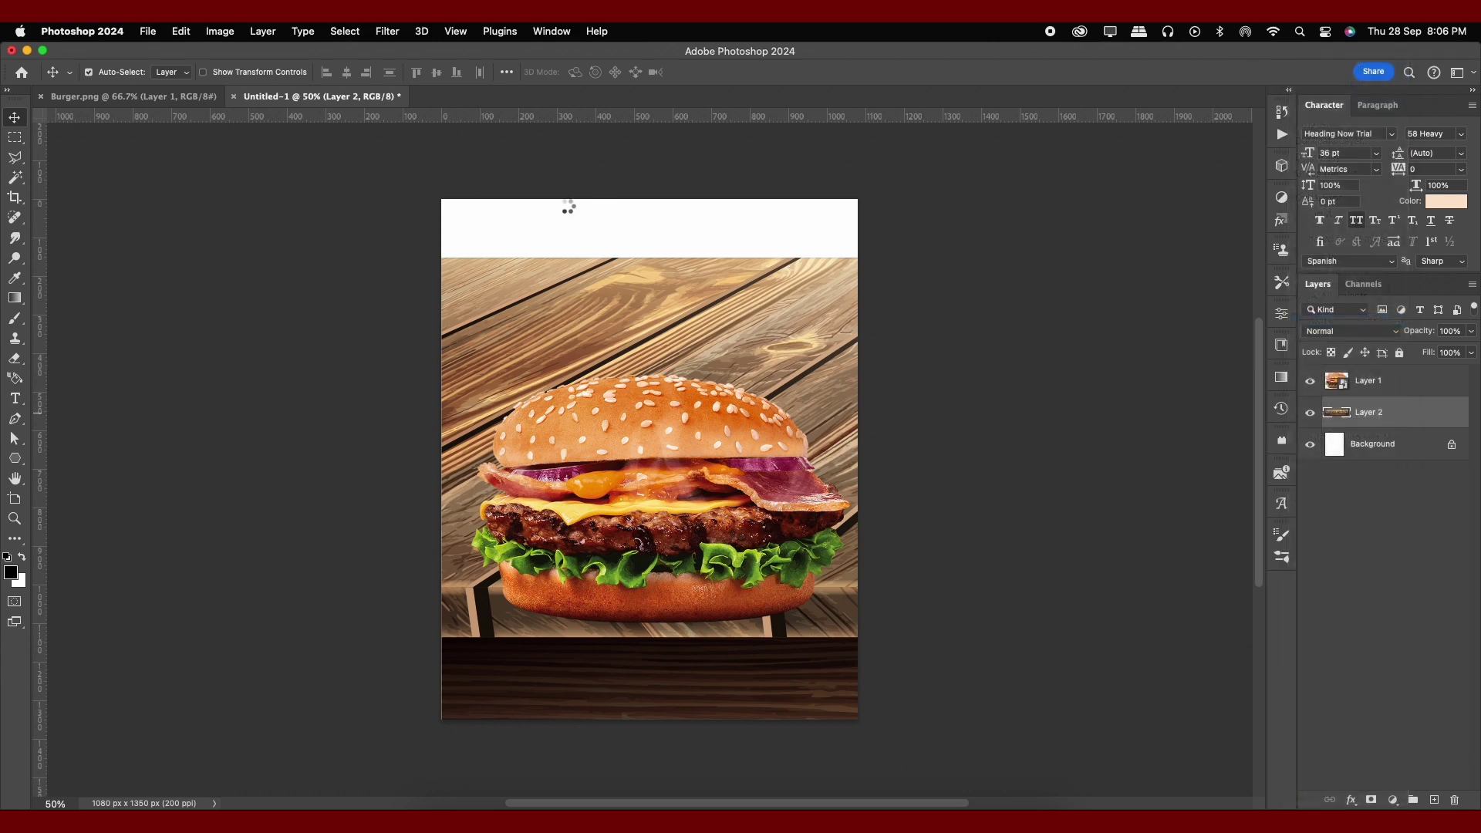
key("super+t")
mouse_move(497, 271)
left_mouse_down()
mouse_move(949, 351)
mouse_move(1028, 430)
mouse_move(334, 409)
mouse_move(176, 347)
mouse_move(500, 414)
left_mouse_up()
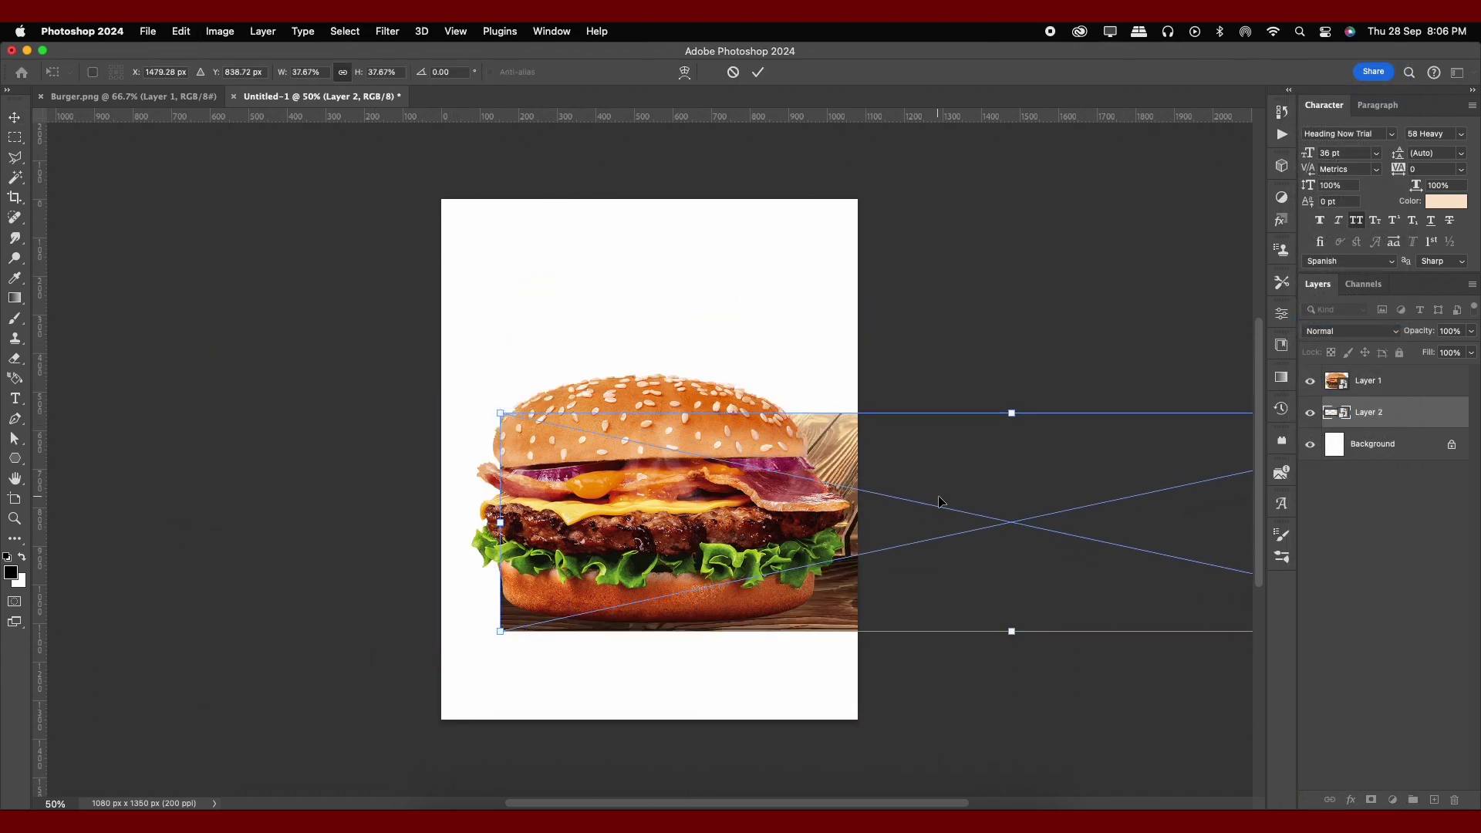
left_click_drag(679, 598, 610, 636)
left_click_drag(777, 648, 759, 638)
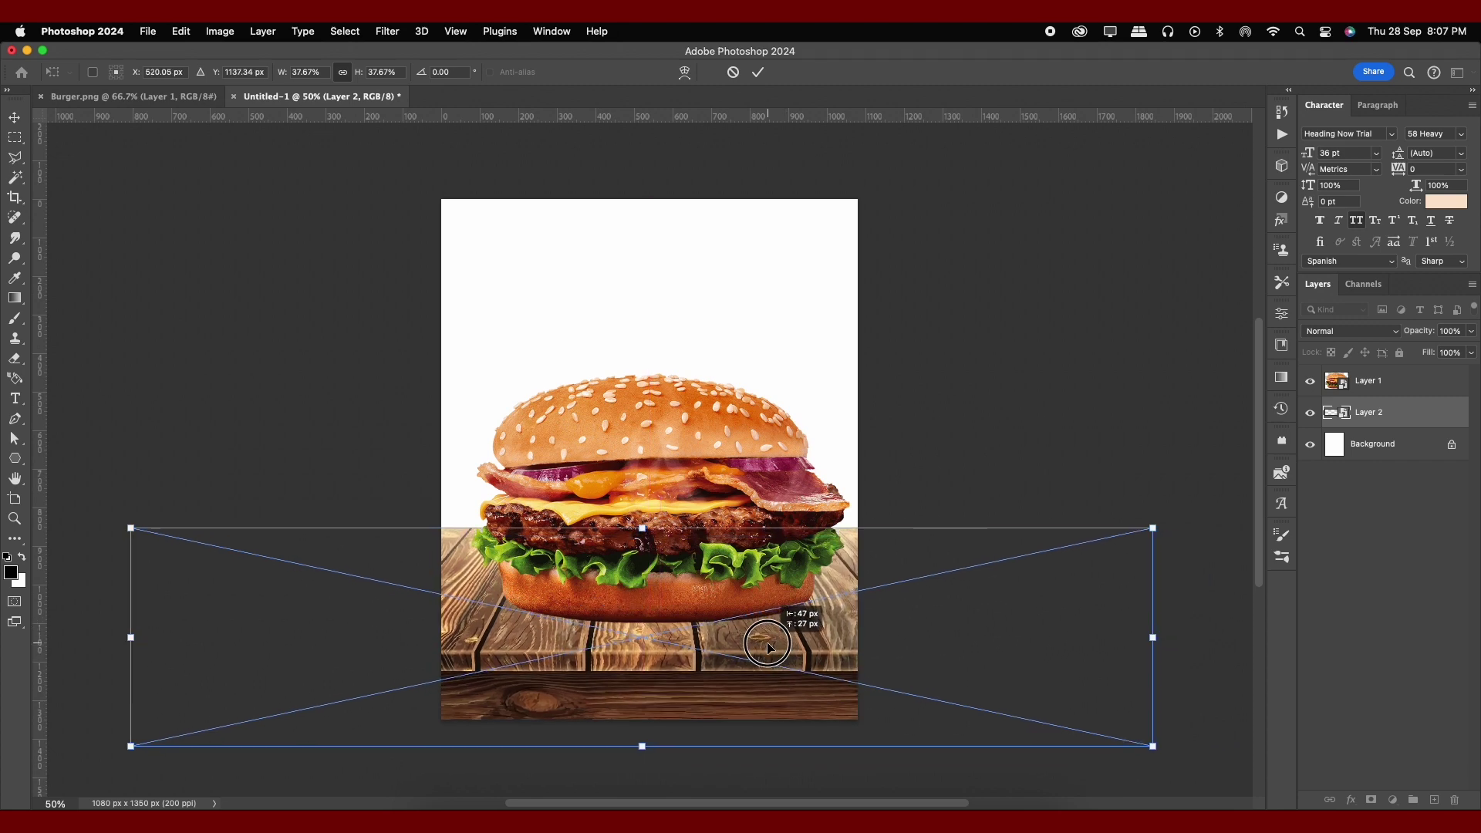
mouse_move(1155, 530)
left_mouse_down()
mouse_move(1022, 489)
mouse_move(1110, 479)
mouse_move(1113, 524)
mouse_move(1002, 551)
left_mouse_up()
left_click_drag(799, 635, 820, 638)
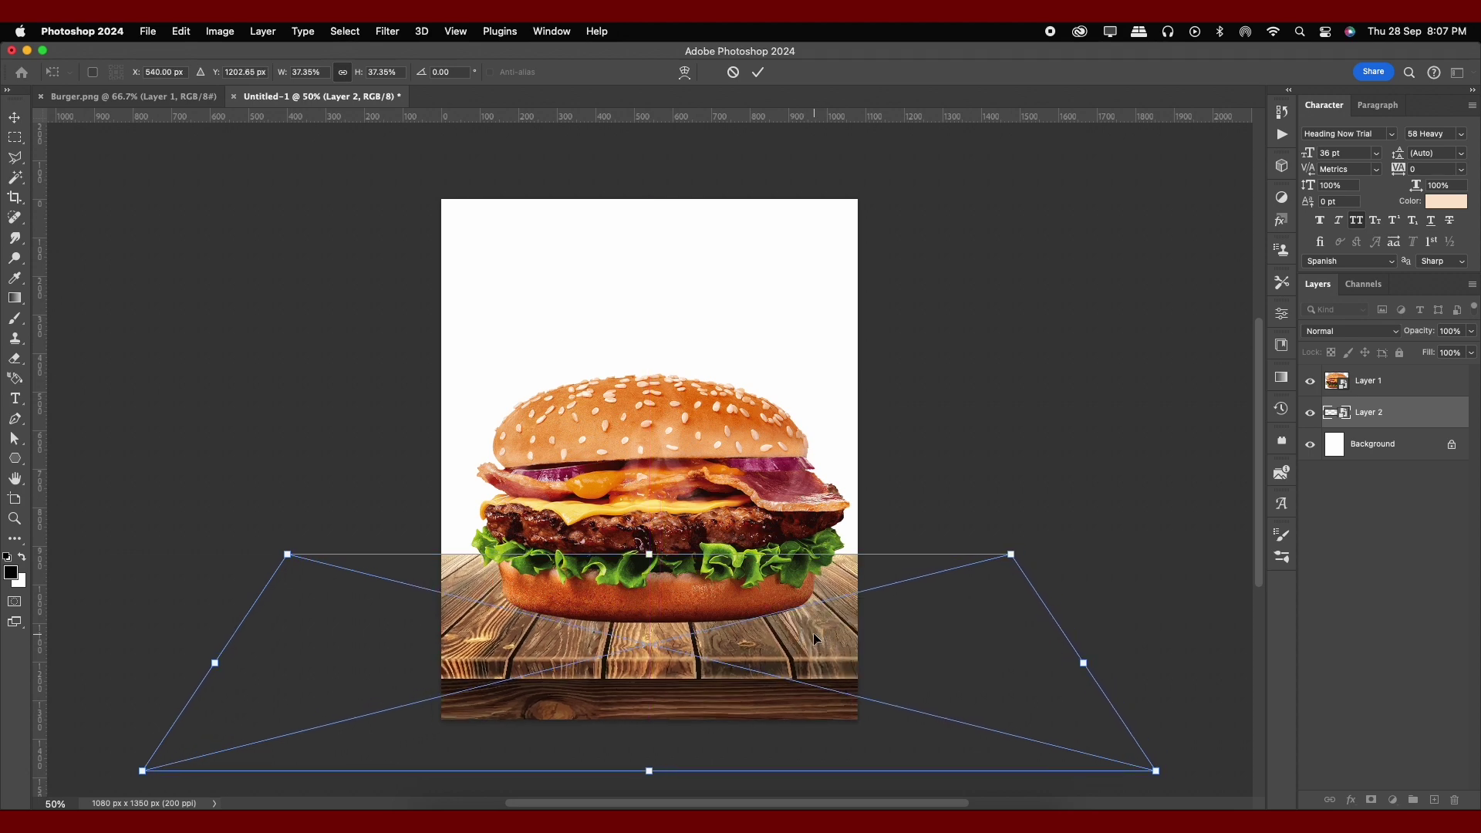
key("Return")
Step: Lower the burger slightly onto the table and shrink it a little
left_click(720, 535)
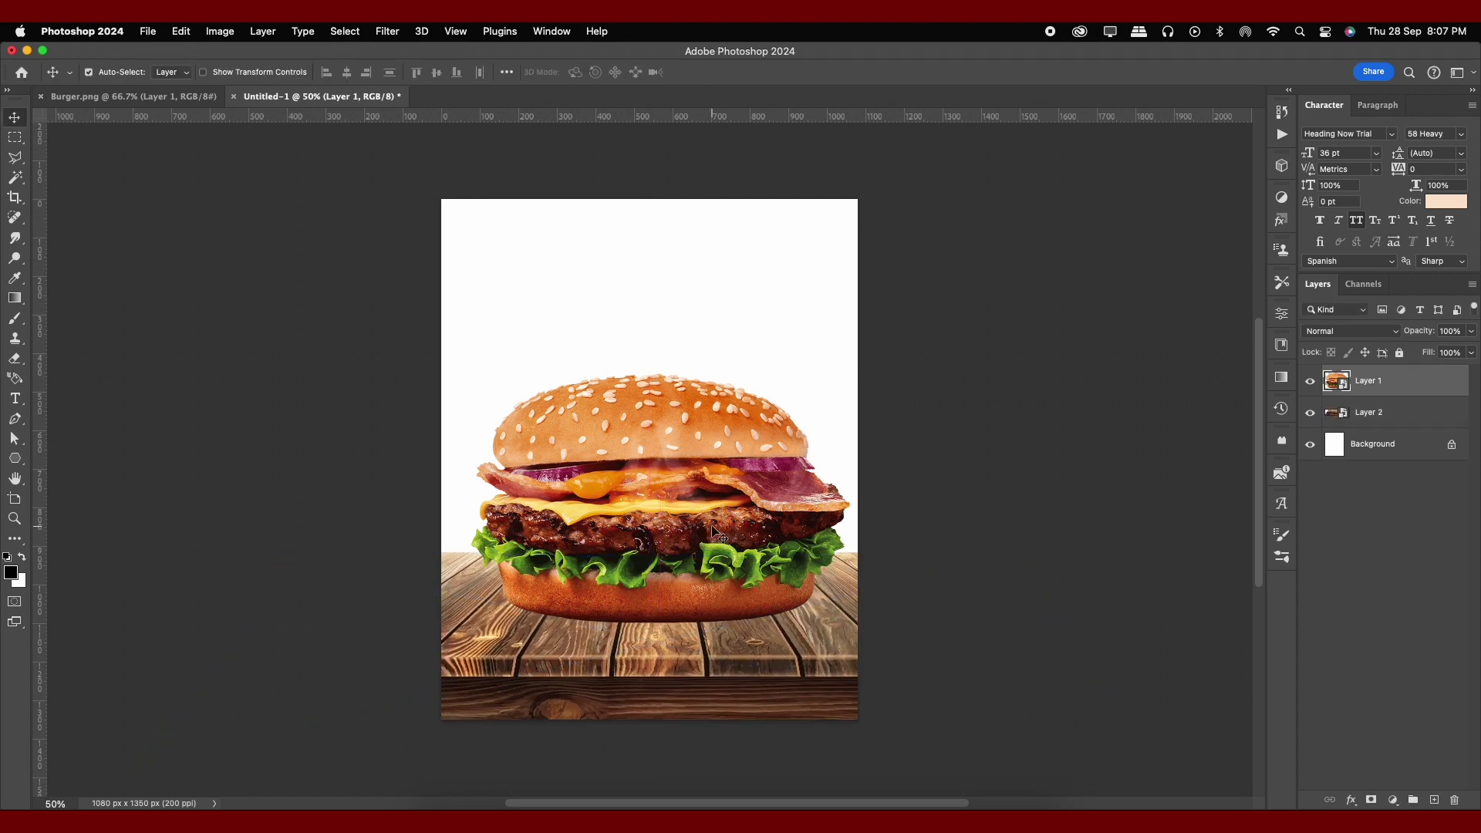
left_click_drag(744, 648, 745, 653)
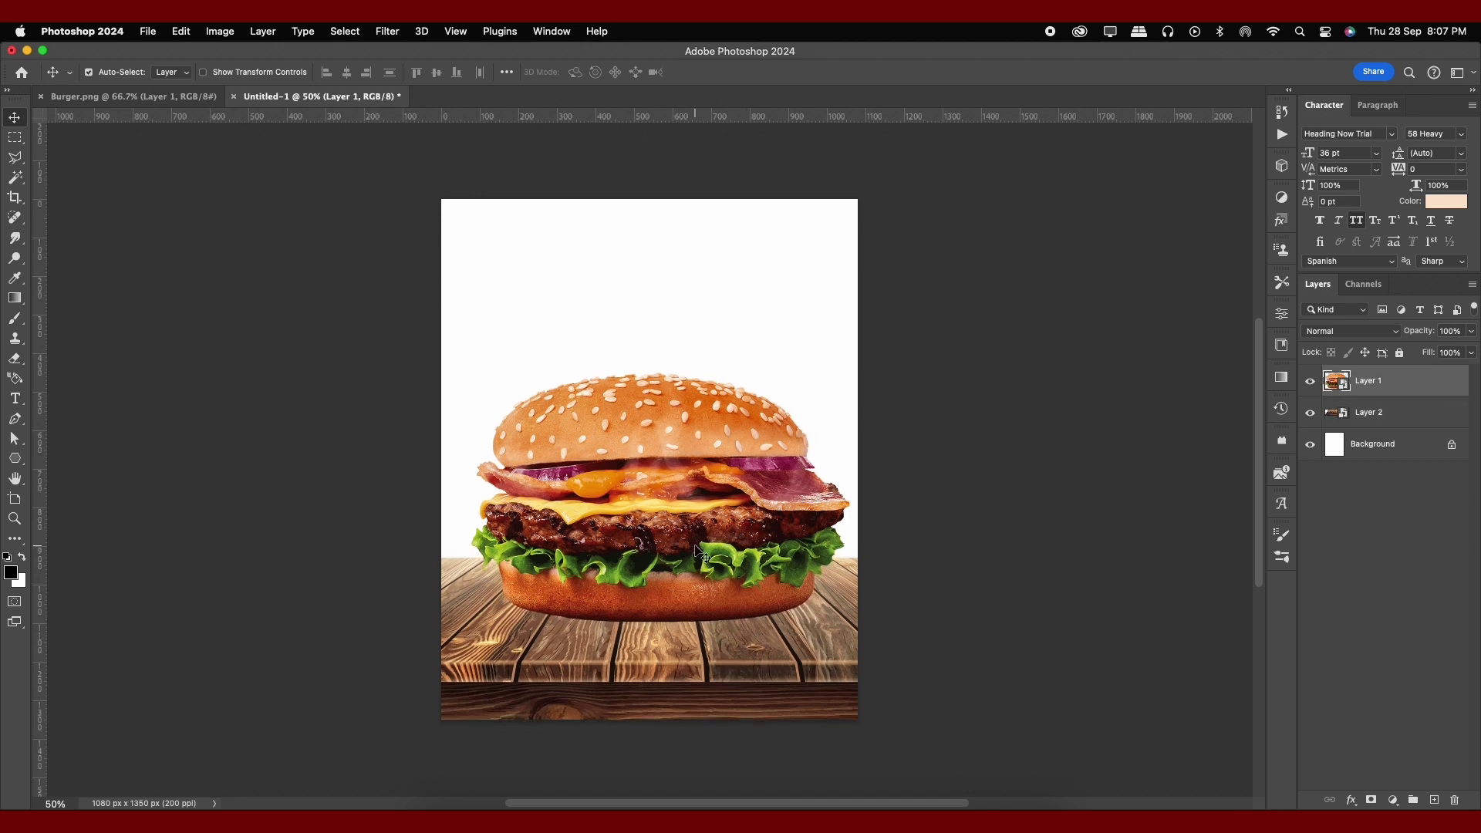
left_click_drag(704, 553, 704, 556)
key("super+t")
left_click_drag(850, 374, 841, 373)
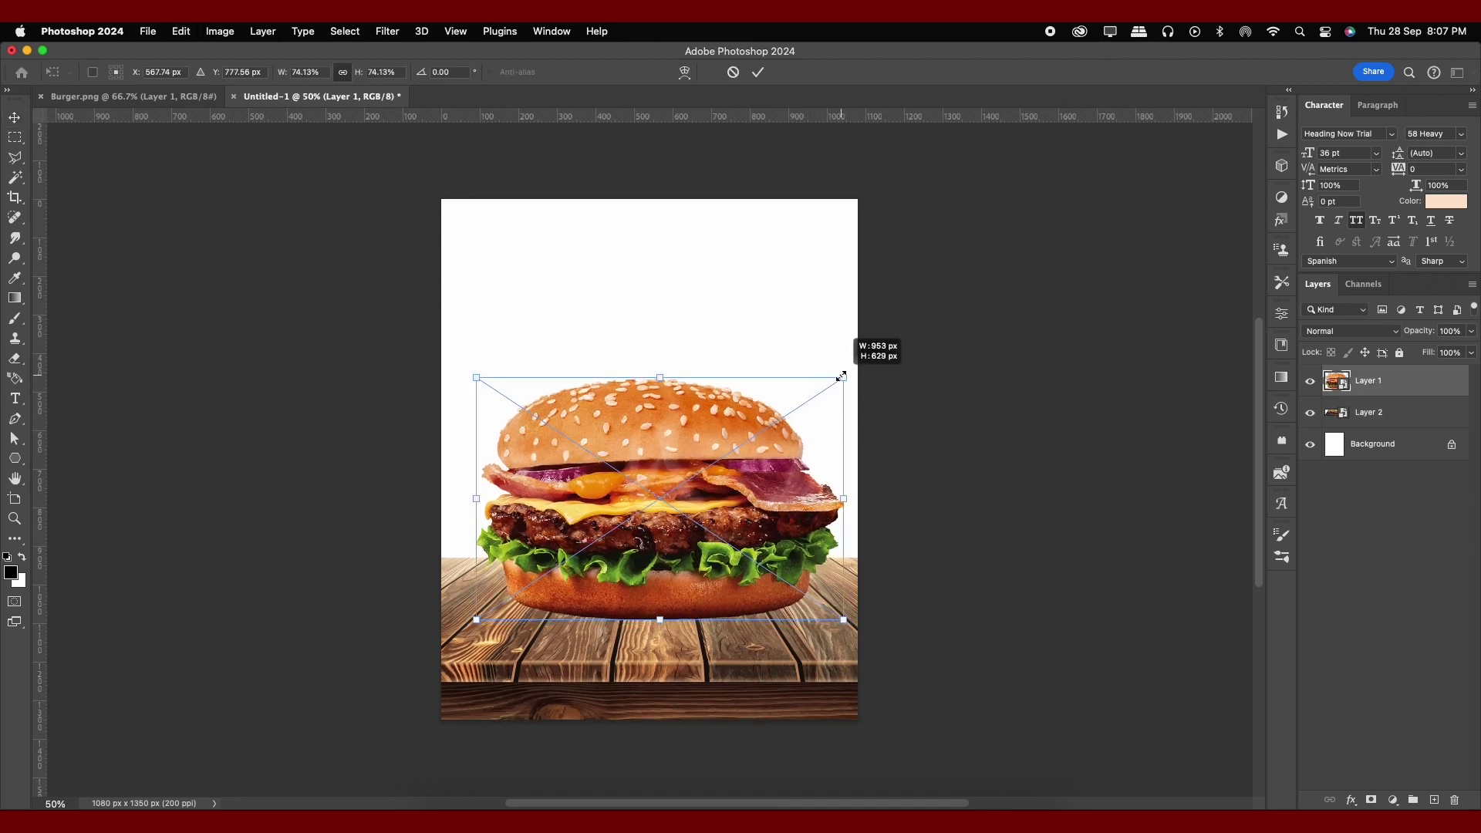
key("Return")
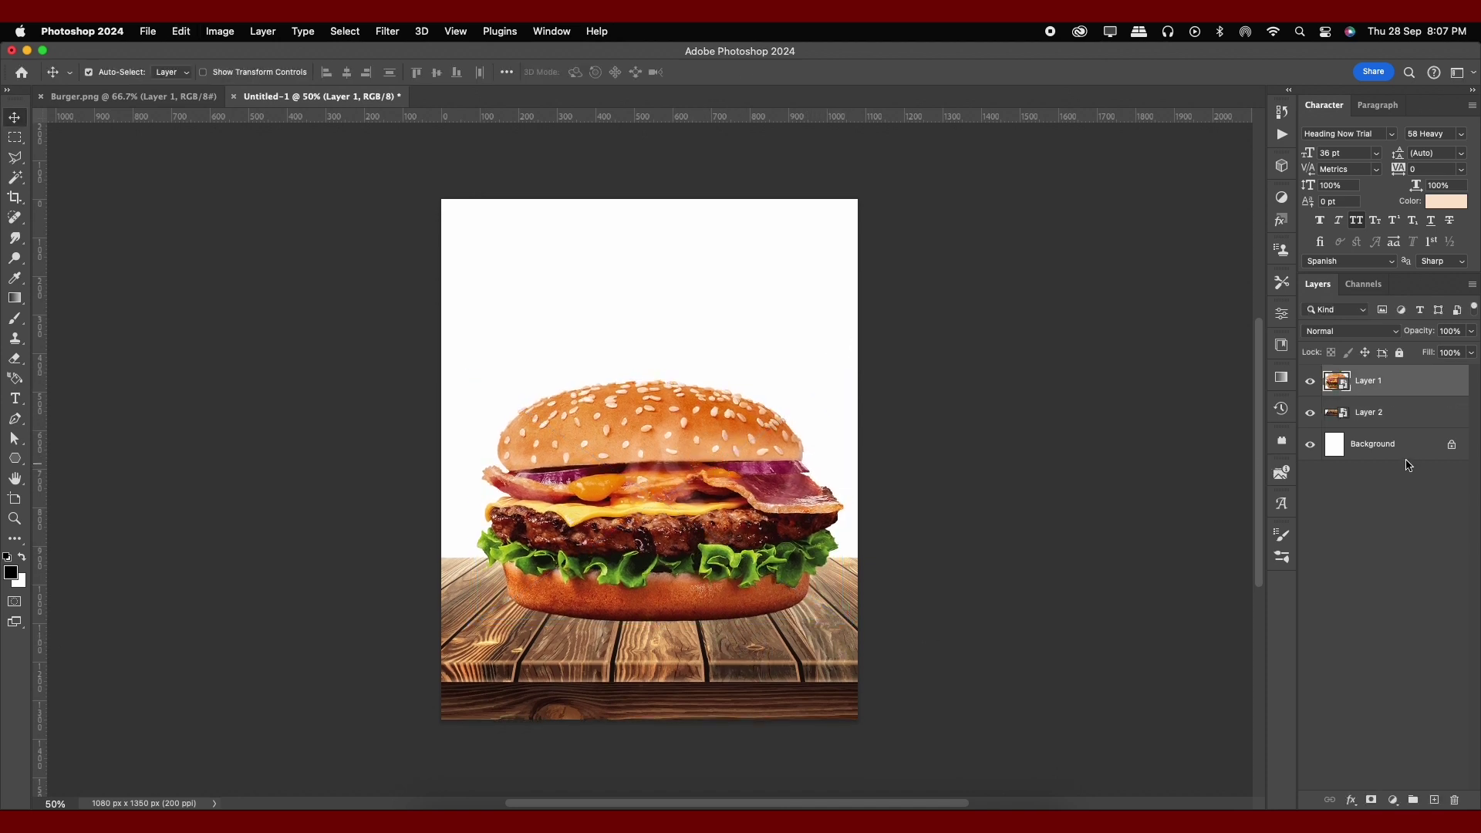
left_click(1406, 456)
Step: Add a dark red (#9b0000) Solid Color fill layer above the Background
left_click(1393, 801)
left_click(1389, 572)
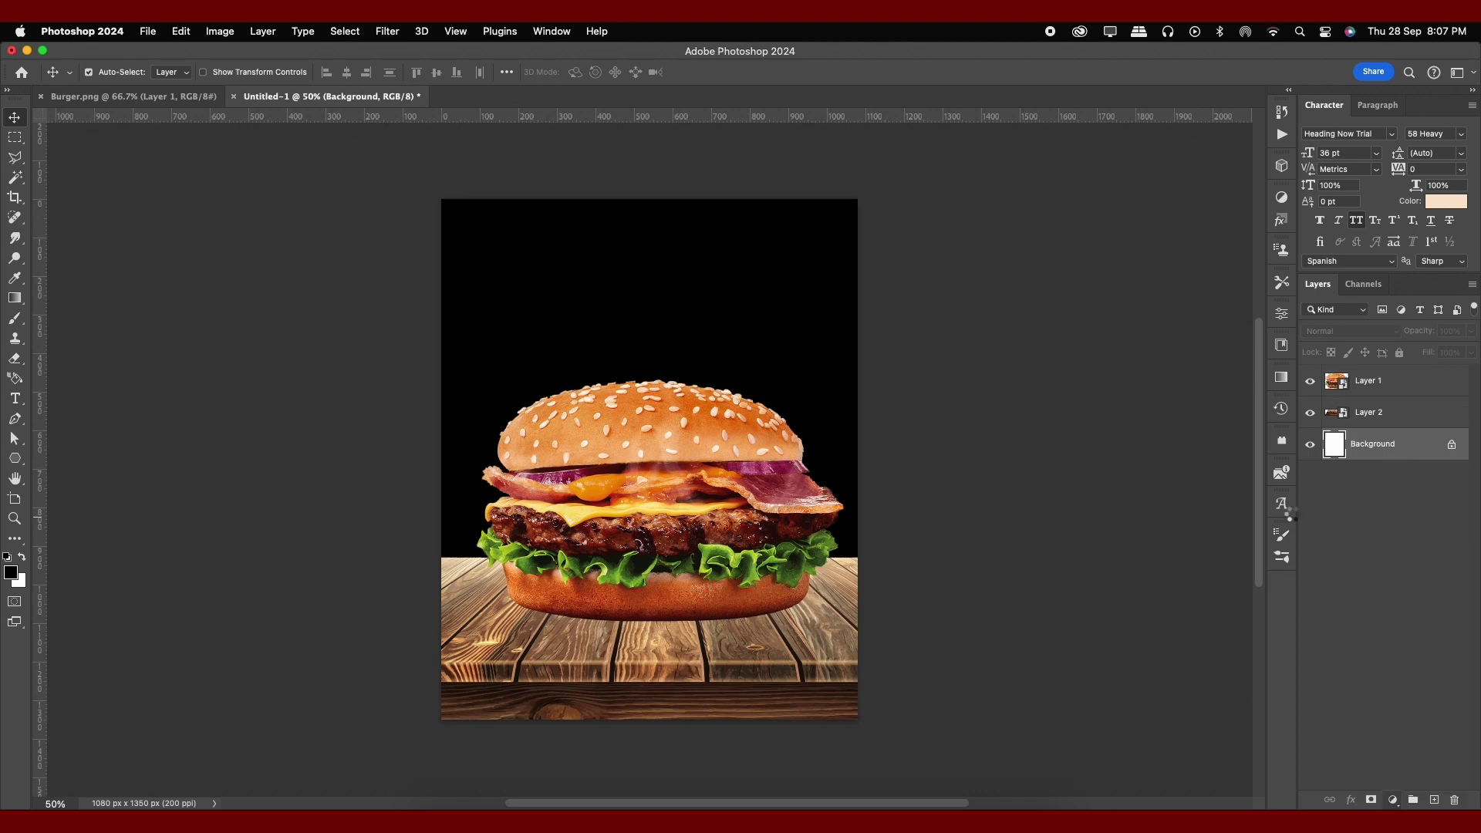
left_click(1079, 214)
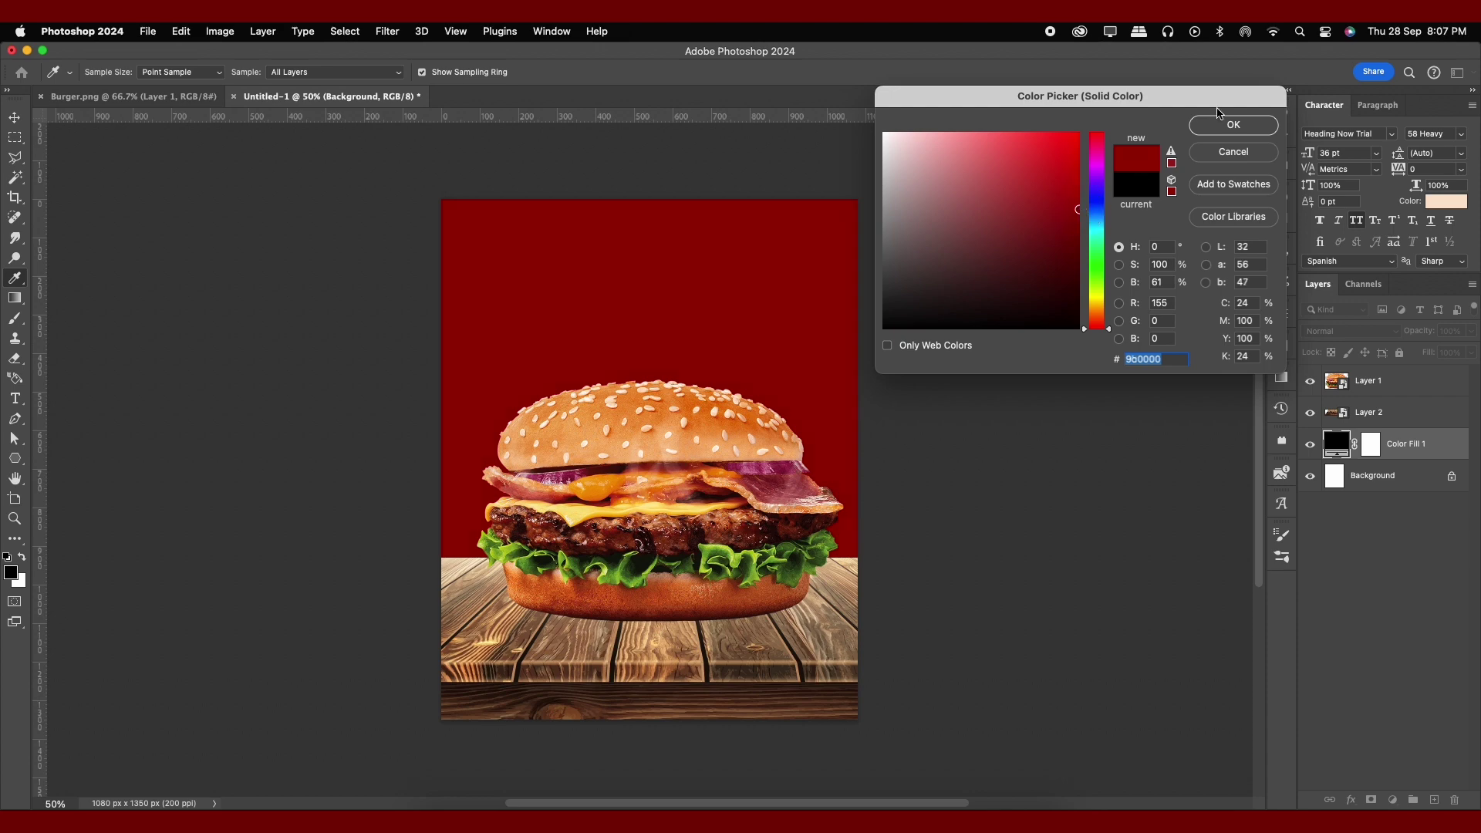
left_click(1234, 124)
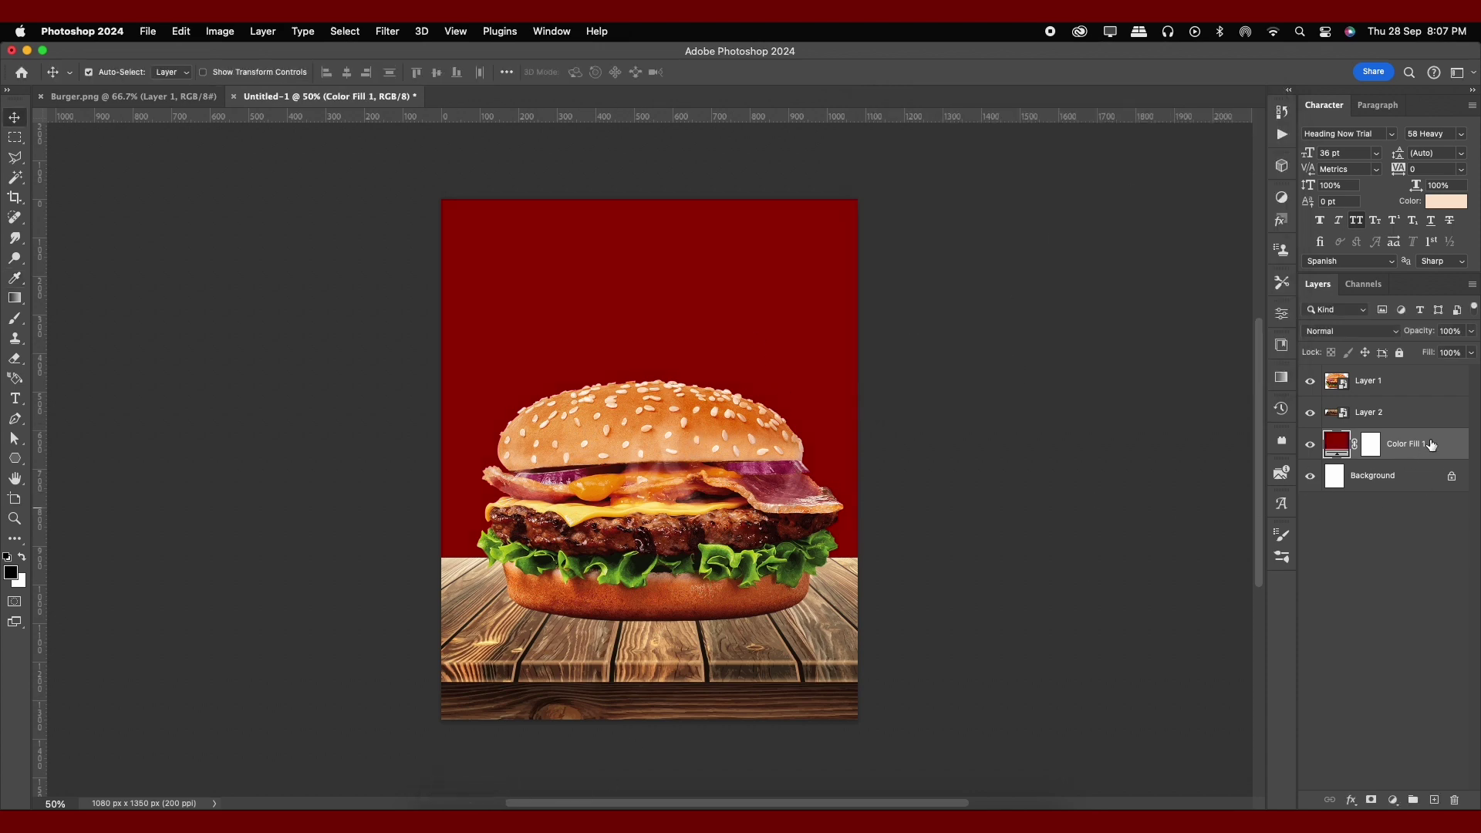
left_click(1366, 423)
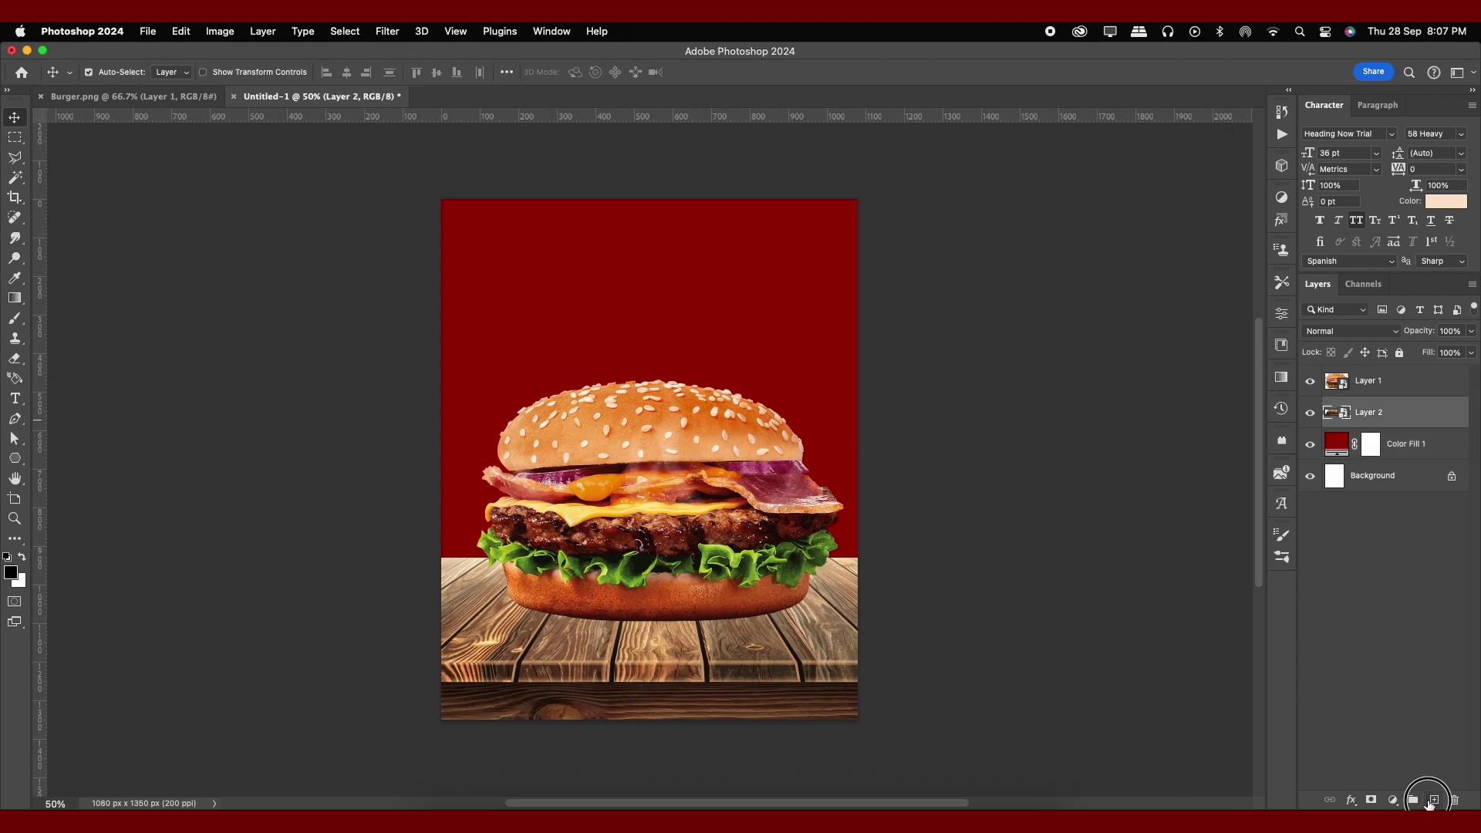
Step: Paint black on a clipped Soft Light layer over the table bottom with a 1000 px brush
left_click(1434, 801)
left_click(1333, 423, "alt")
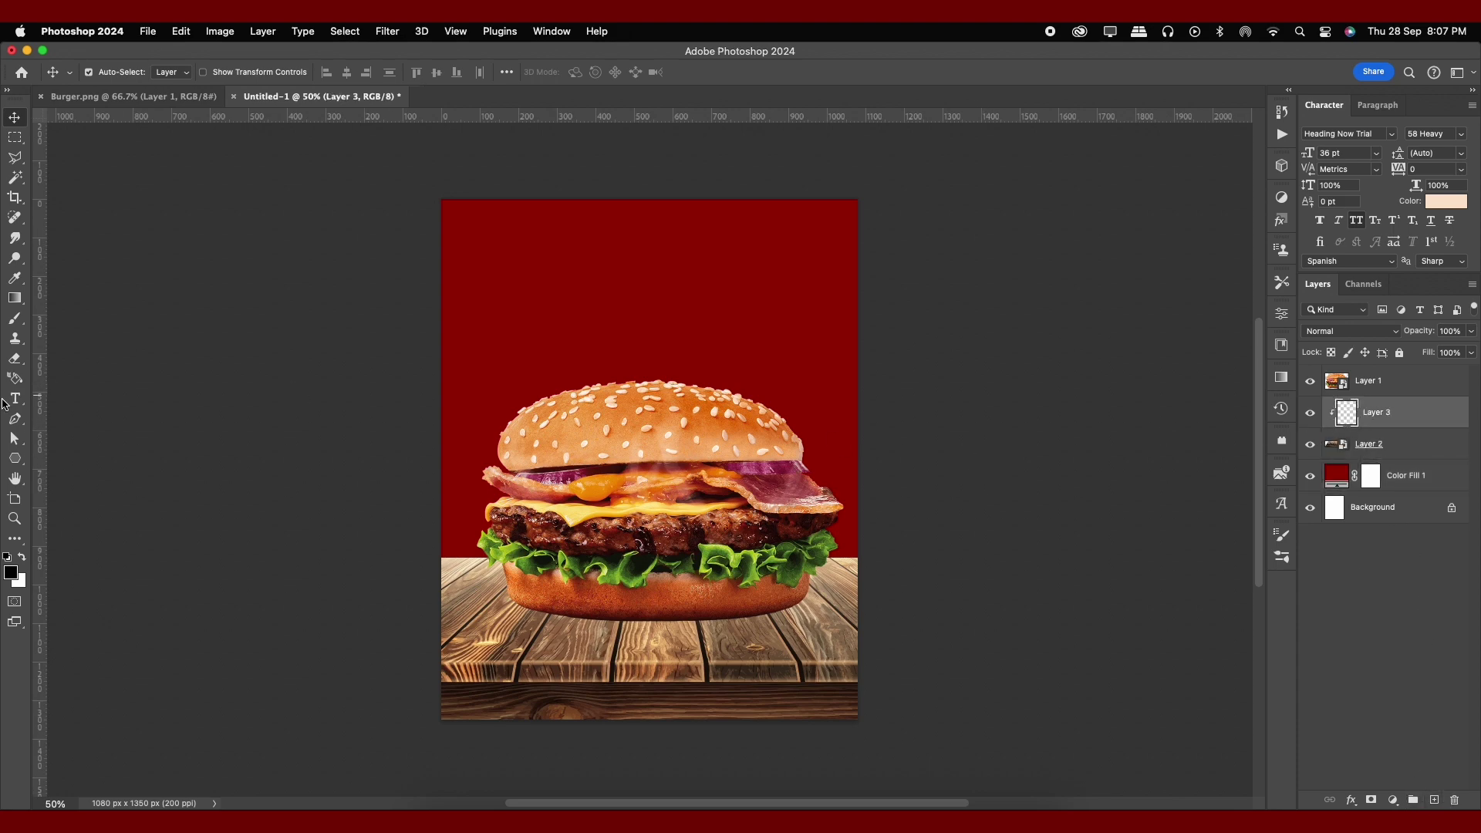
left_click(16, 319)
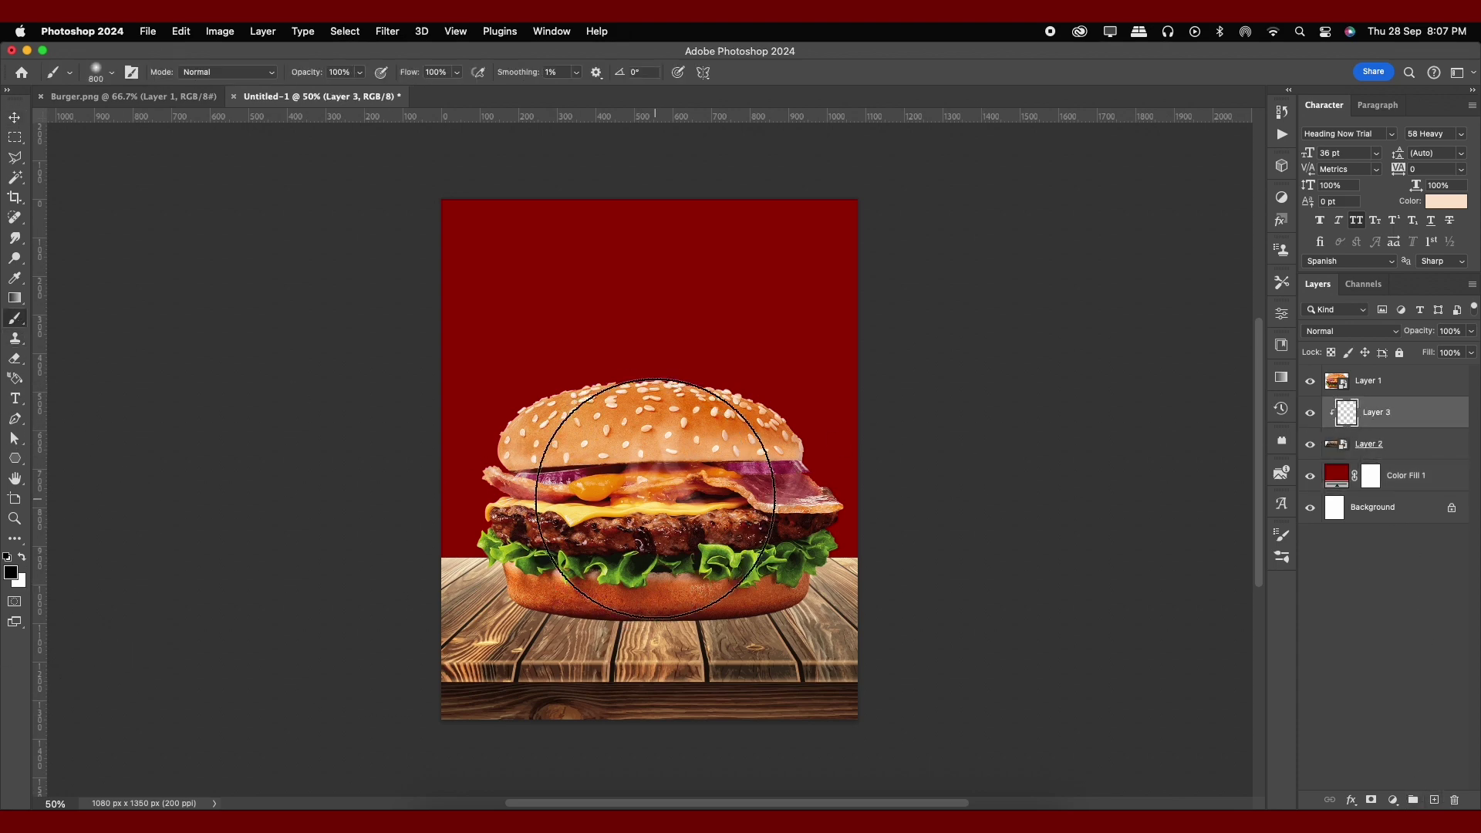
key("bracketright")
key("bracketright")
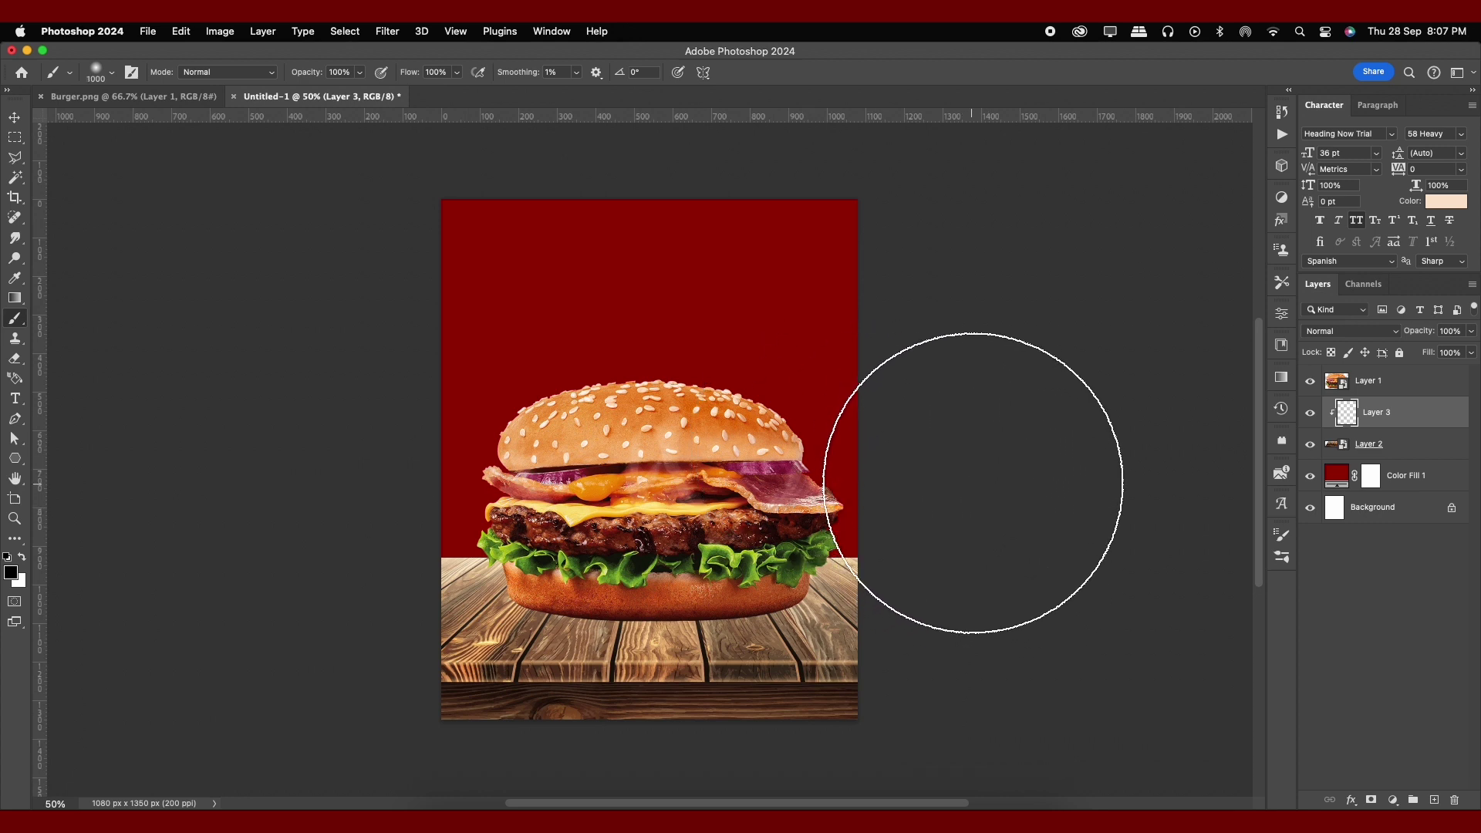
mouse_move(985, 470)
left_mouse_down()
mouse_move(262, 491)
mouse_move(331, 754)
mouse_move(281, 582)
mouse_move(1042, 668)
left_mouse_up()
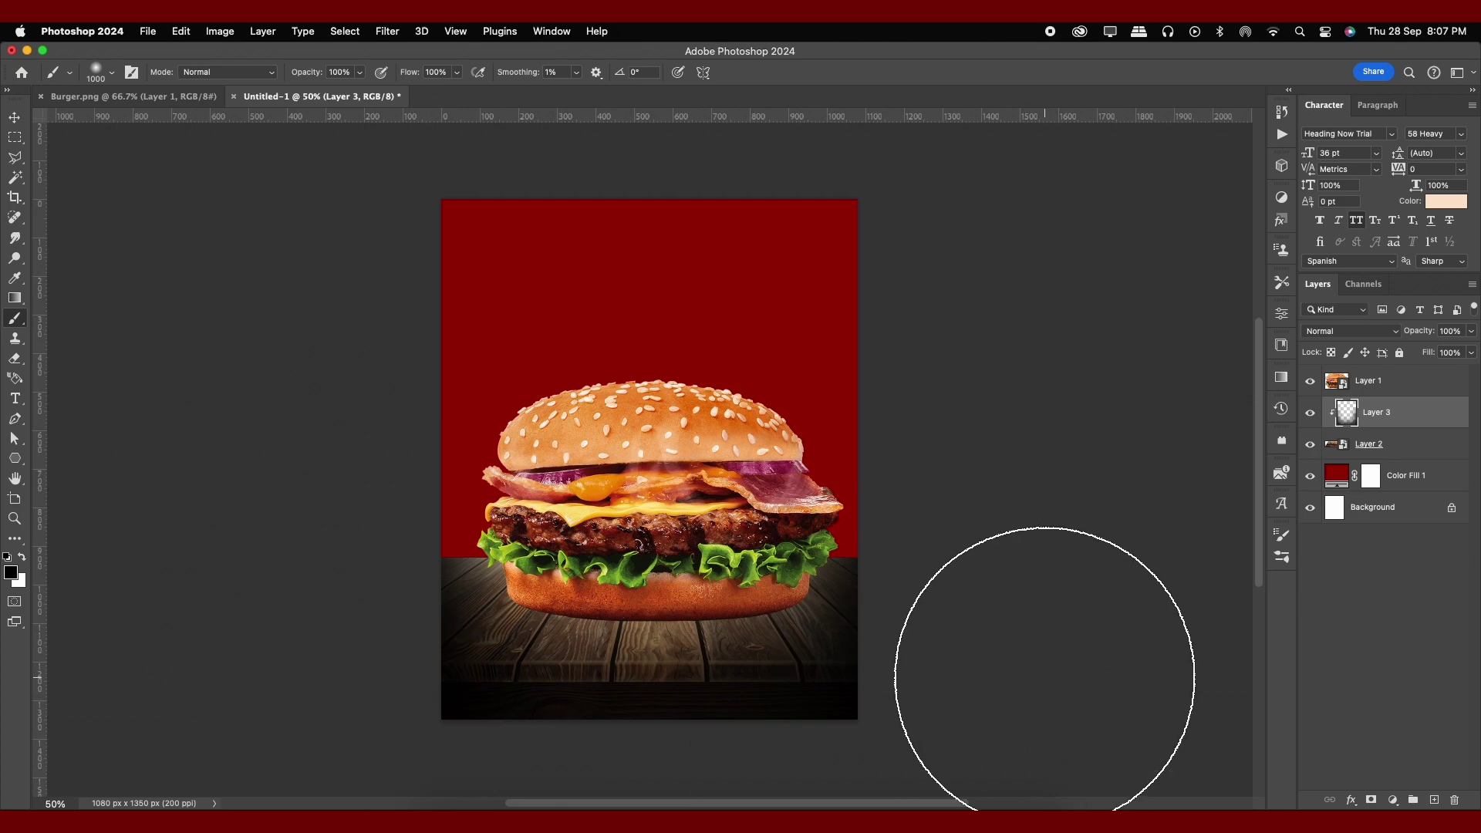
left_click(1352, 331)
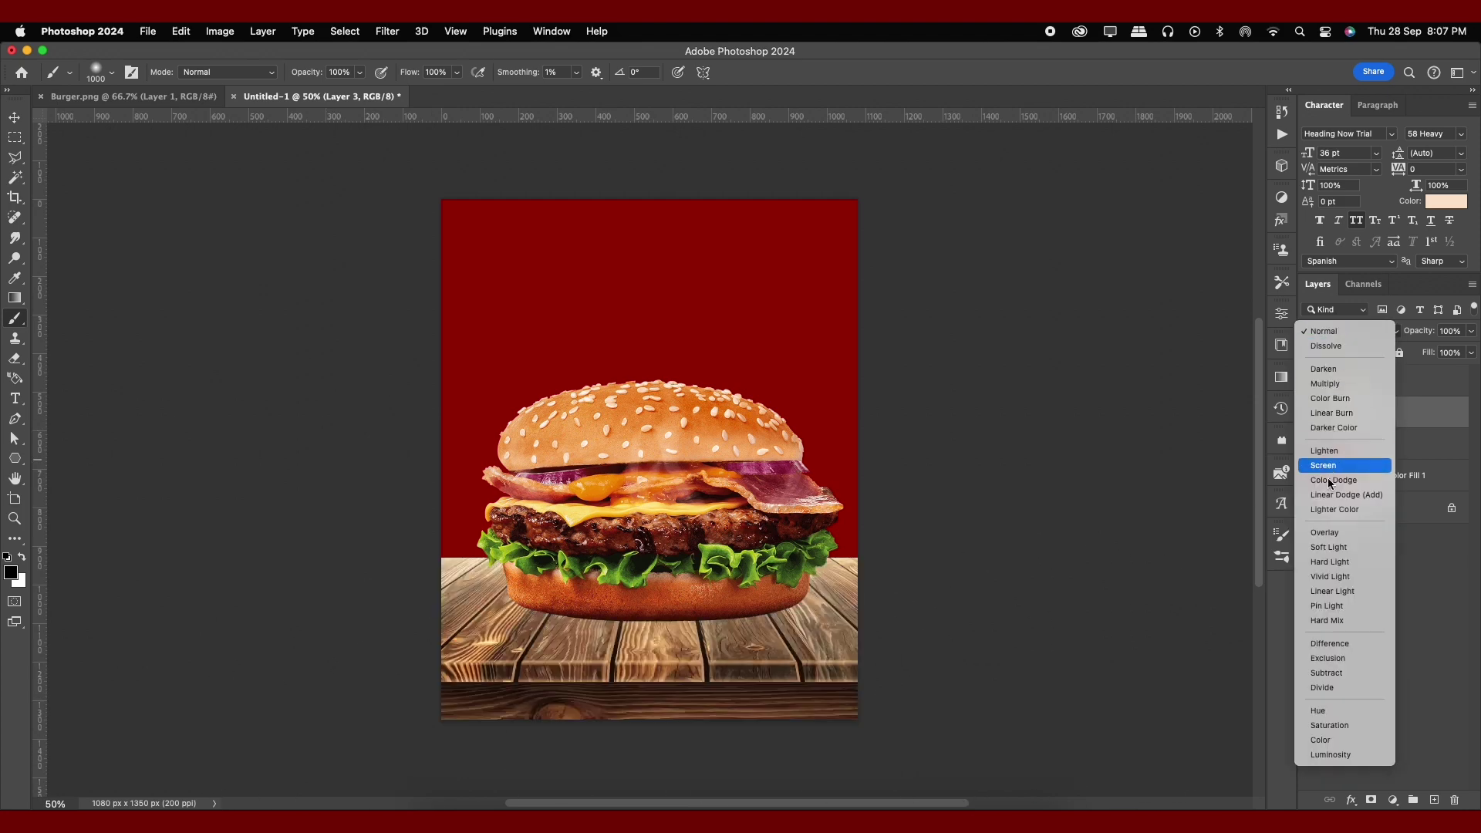
left_click(1330, 547)
left_click(1471, 331)
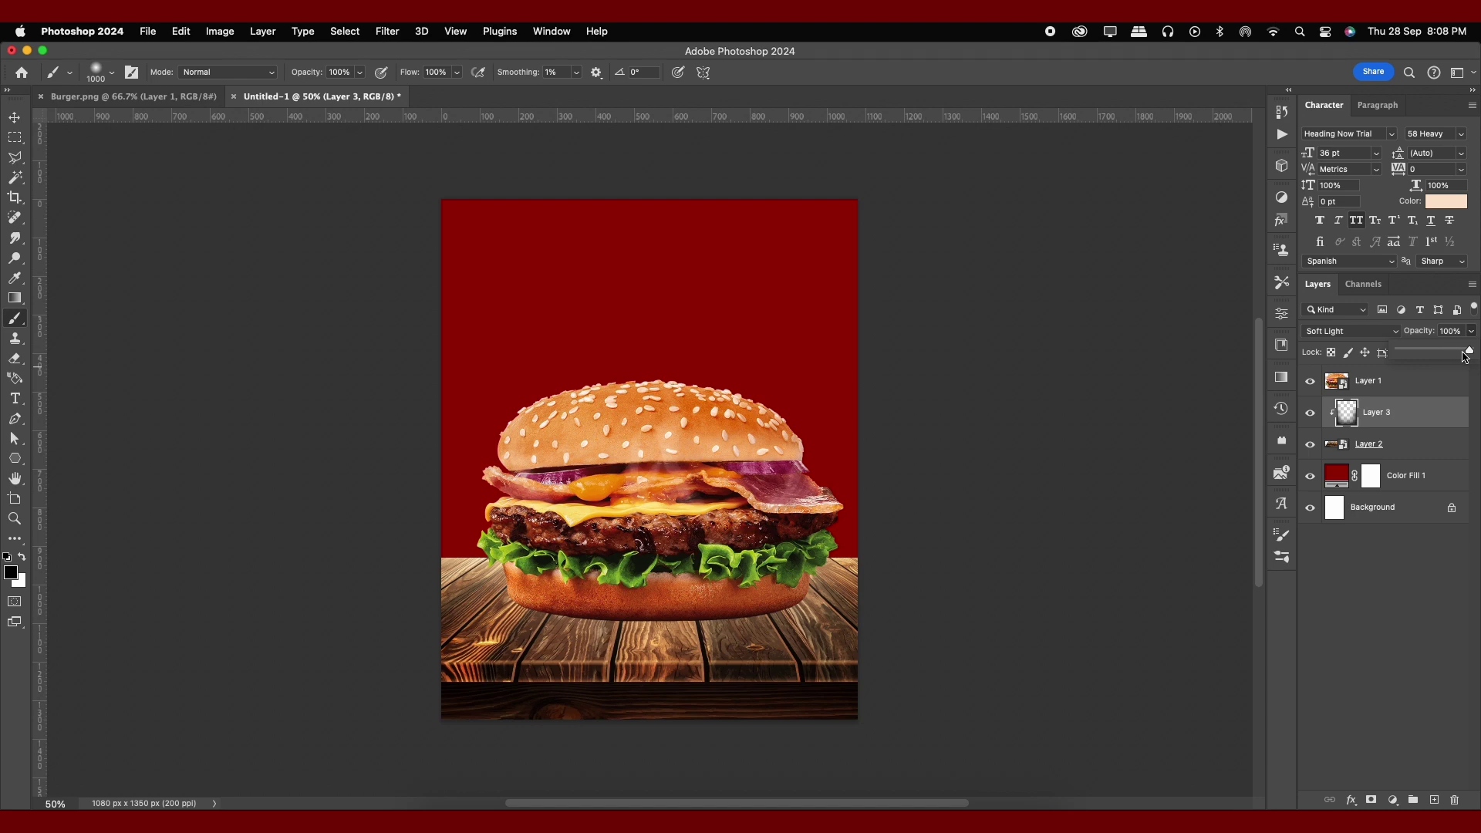
left_click(1394, 800)
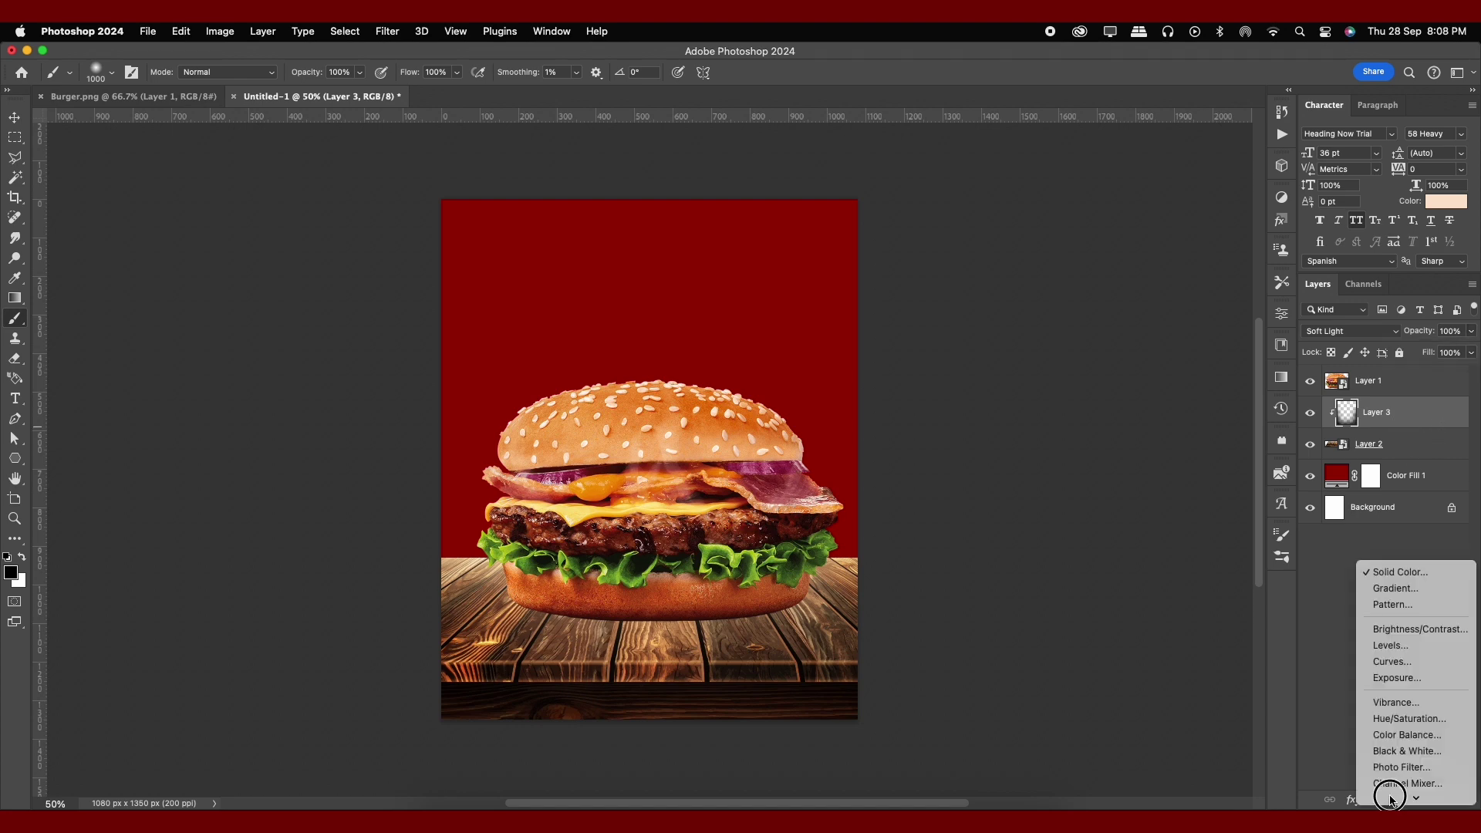
Step: Add a second dark red solid fill clipped to the layer below
left_click(1400, 572)
mouse_move(1066, 191)
left_mouse_down()
mouse_move(1078, 220)
mouse_move(1079, 207)
left_mouse_up()
left_click(1234, 124)
key("ctrl+alt+g")
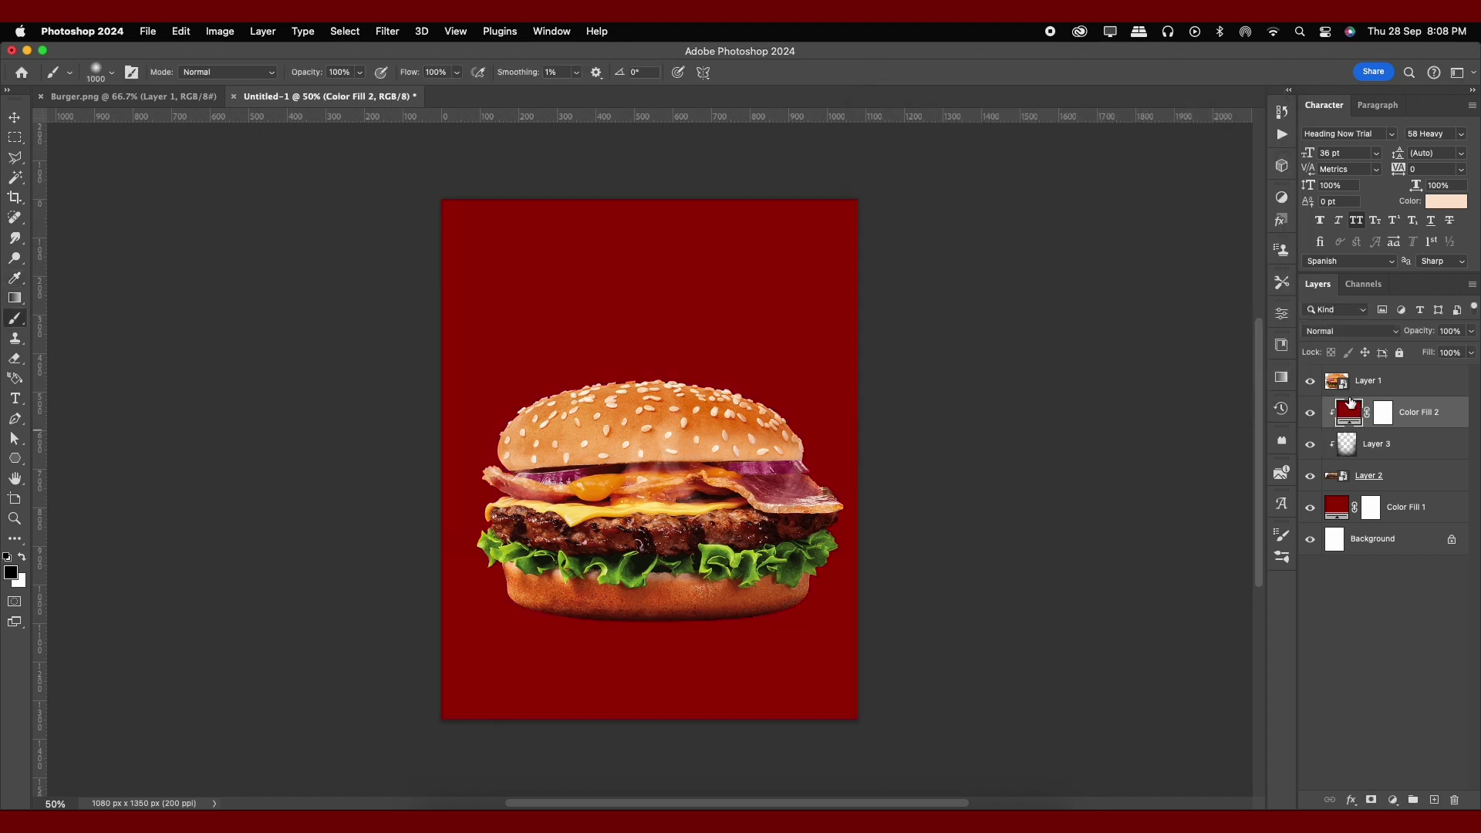
Step: Set the red fill to Soft Light at about 29% opacity and add an empty layer above
left_click(1344, 328)
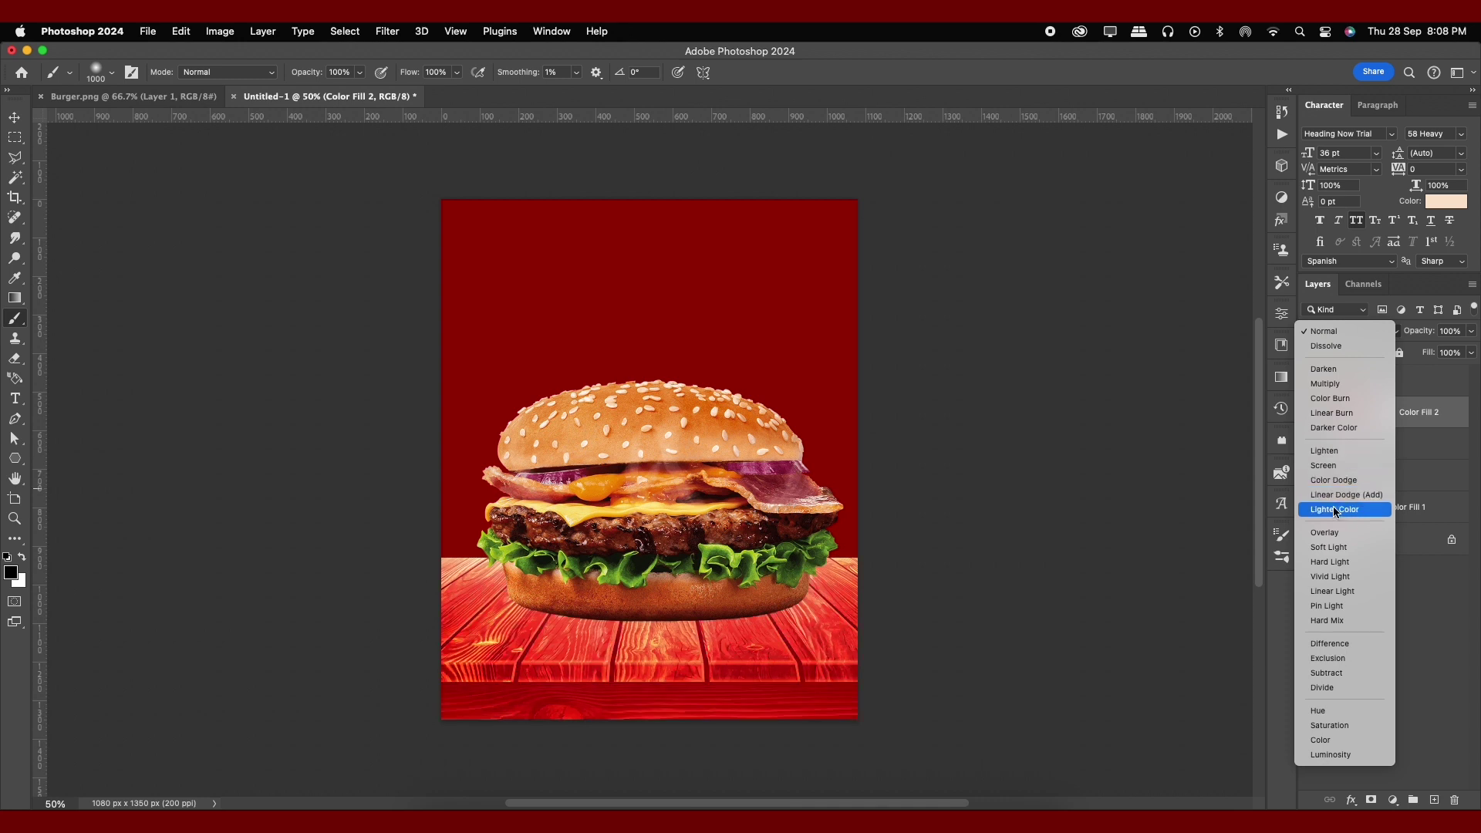
left_click(1339, 549)
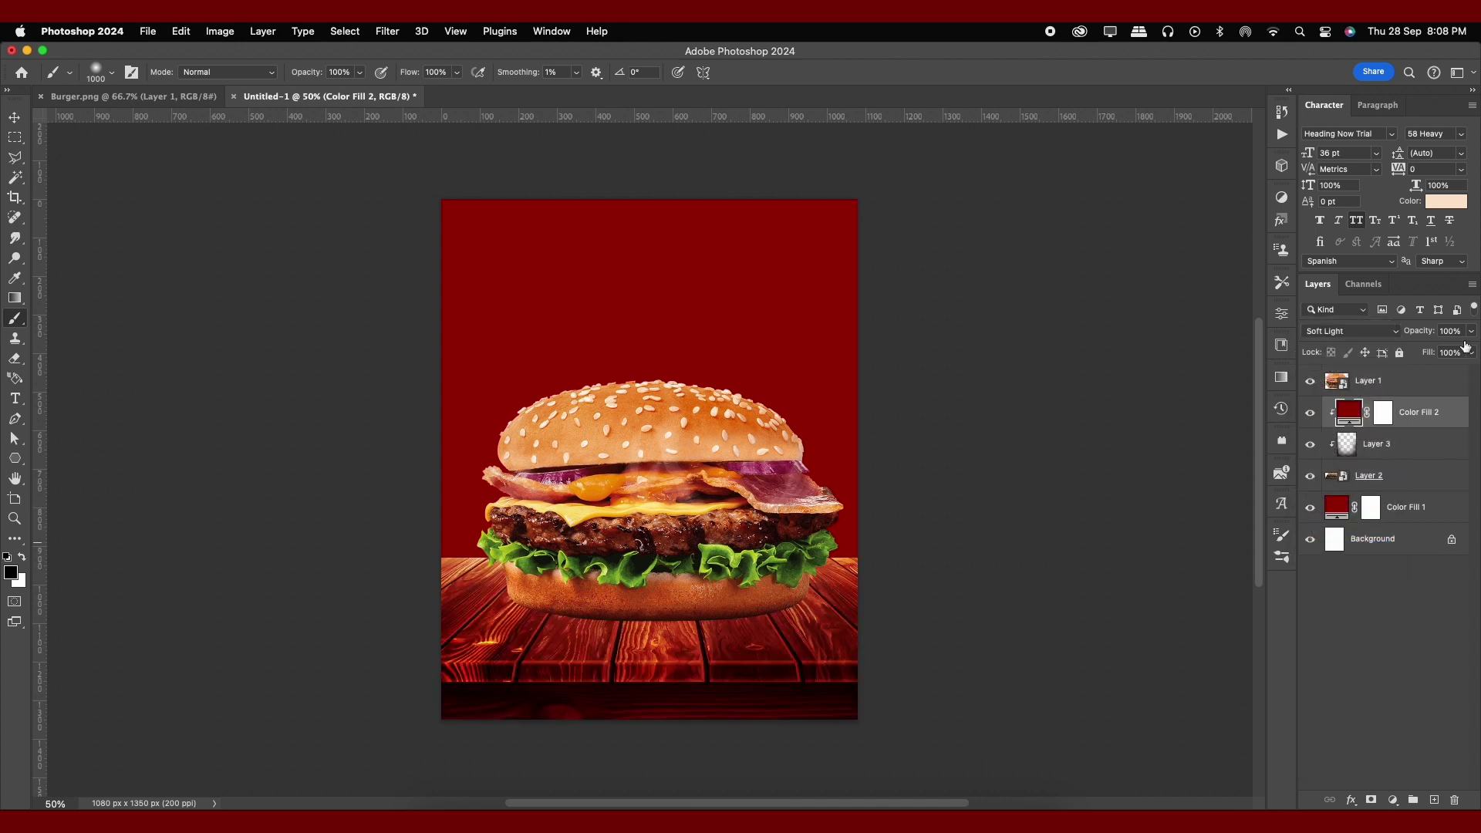
left_click_drag(1423, 353, 1417, 353)
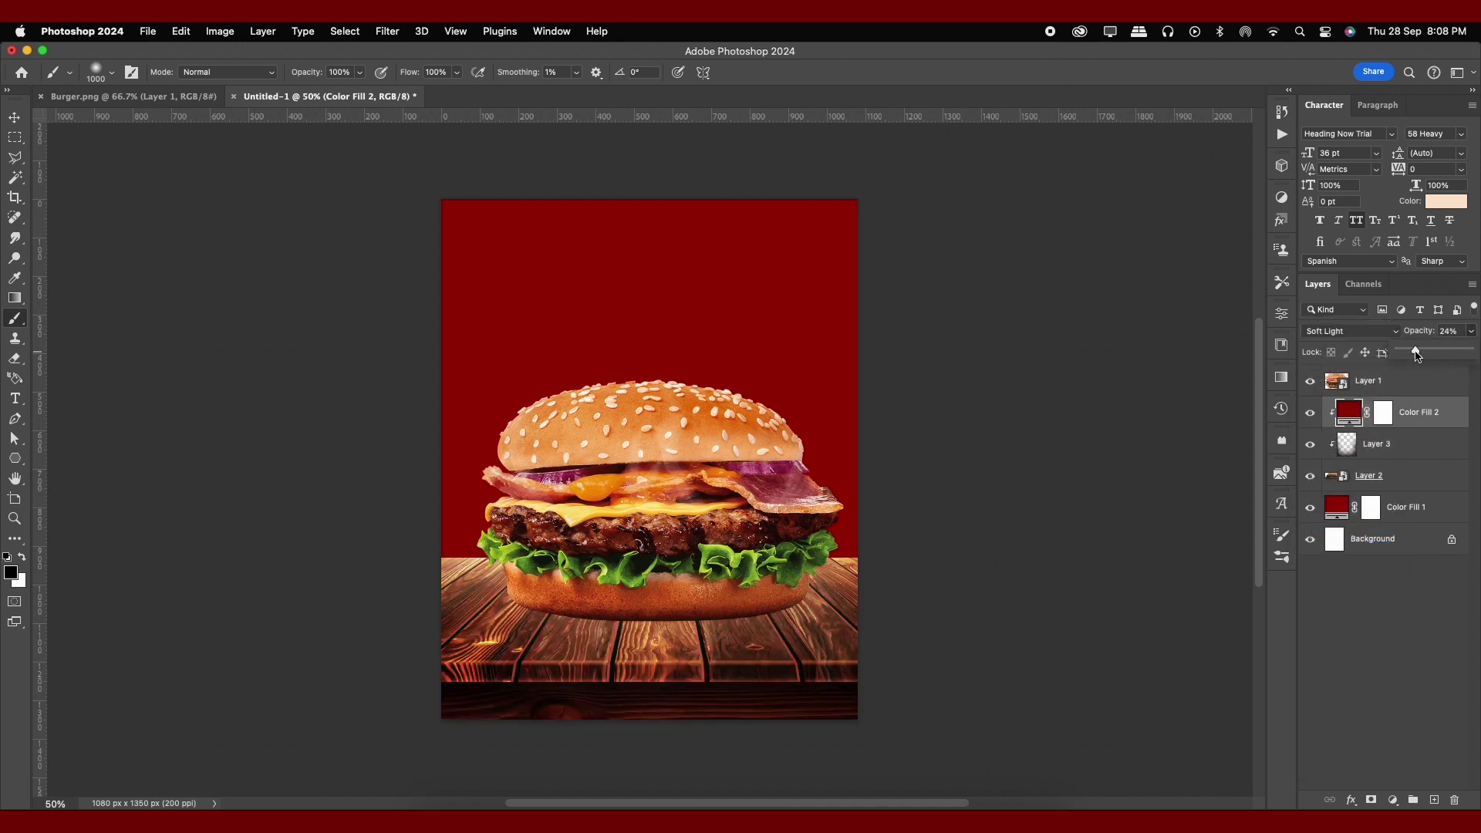
left_click(1428, 414)
left_click(1436, 802)
key("bracketleft")
key("bracketleft")
key("bracketleft")
key("bracketleft")
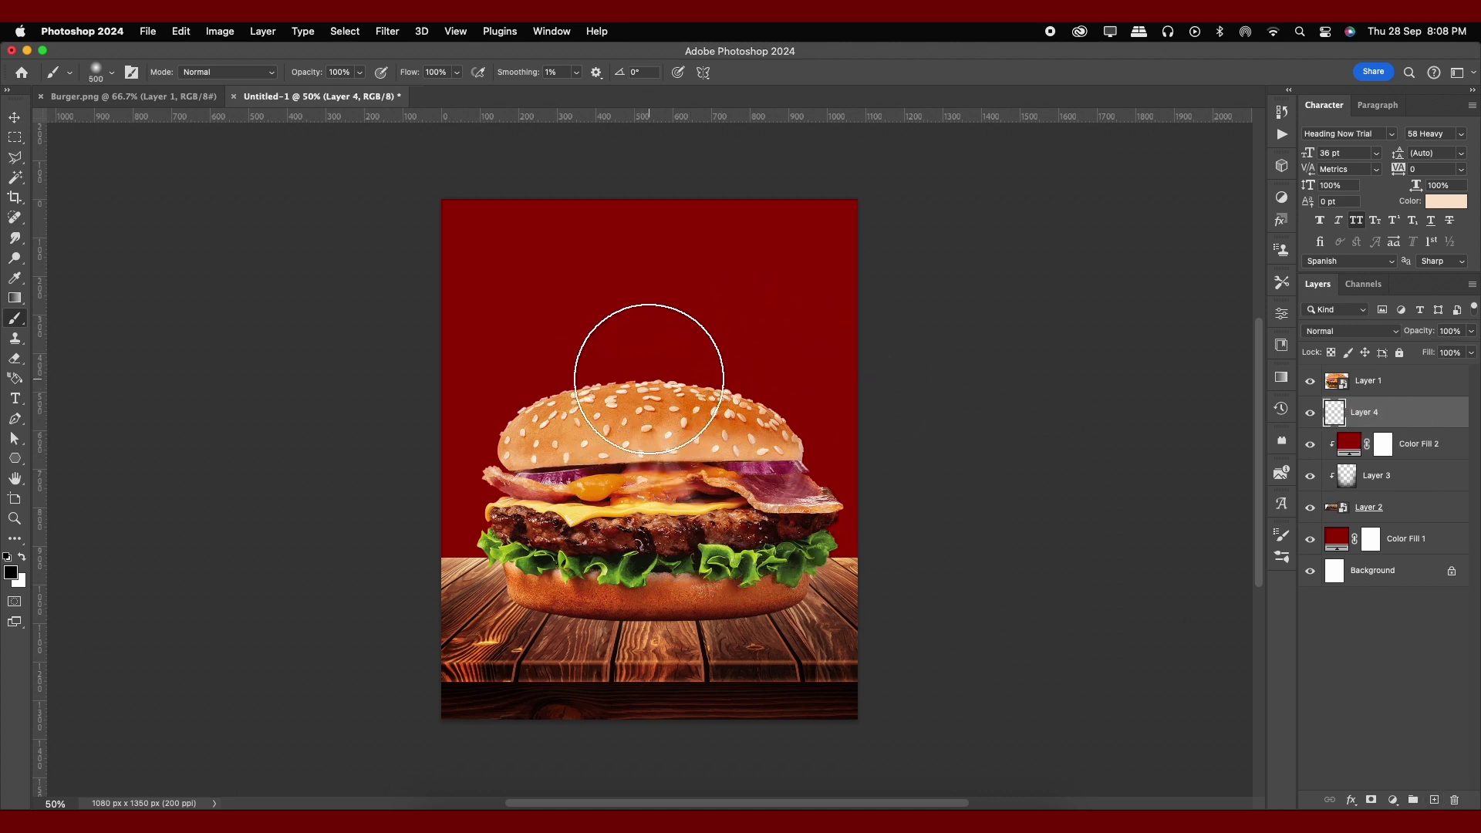
Step: Paint a black dab and squash it into a wide, flat shadow below the burger
left_click(649, 378)
key("ctrl+t")
left_click_drag(651, 223, 662, 615)
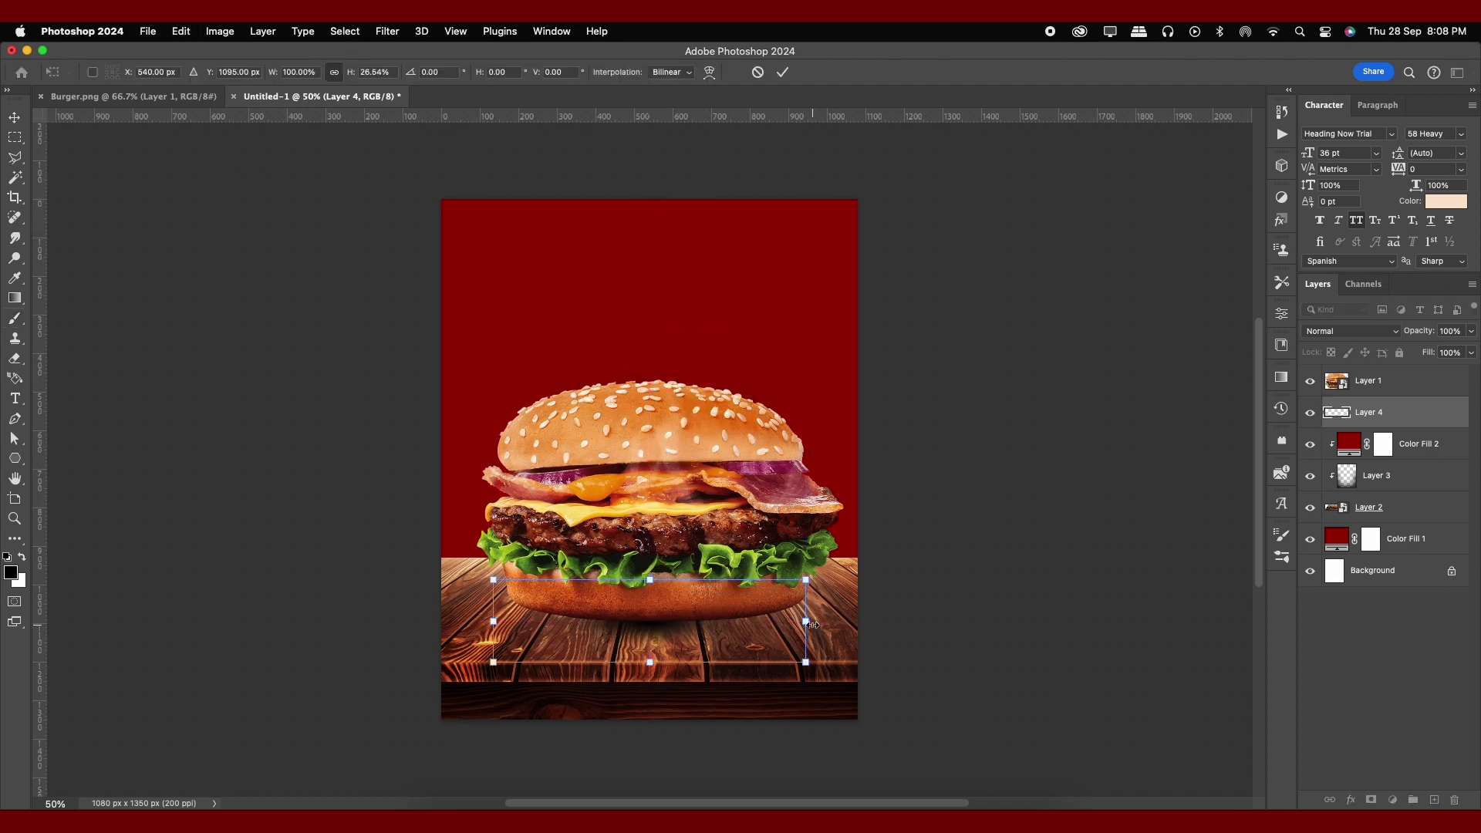
left_click_drag(813, 625, 1016, 625)
left_click_drag(649, 580, 647, 589)
left_click_drag(710, 662, 745, 652)
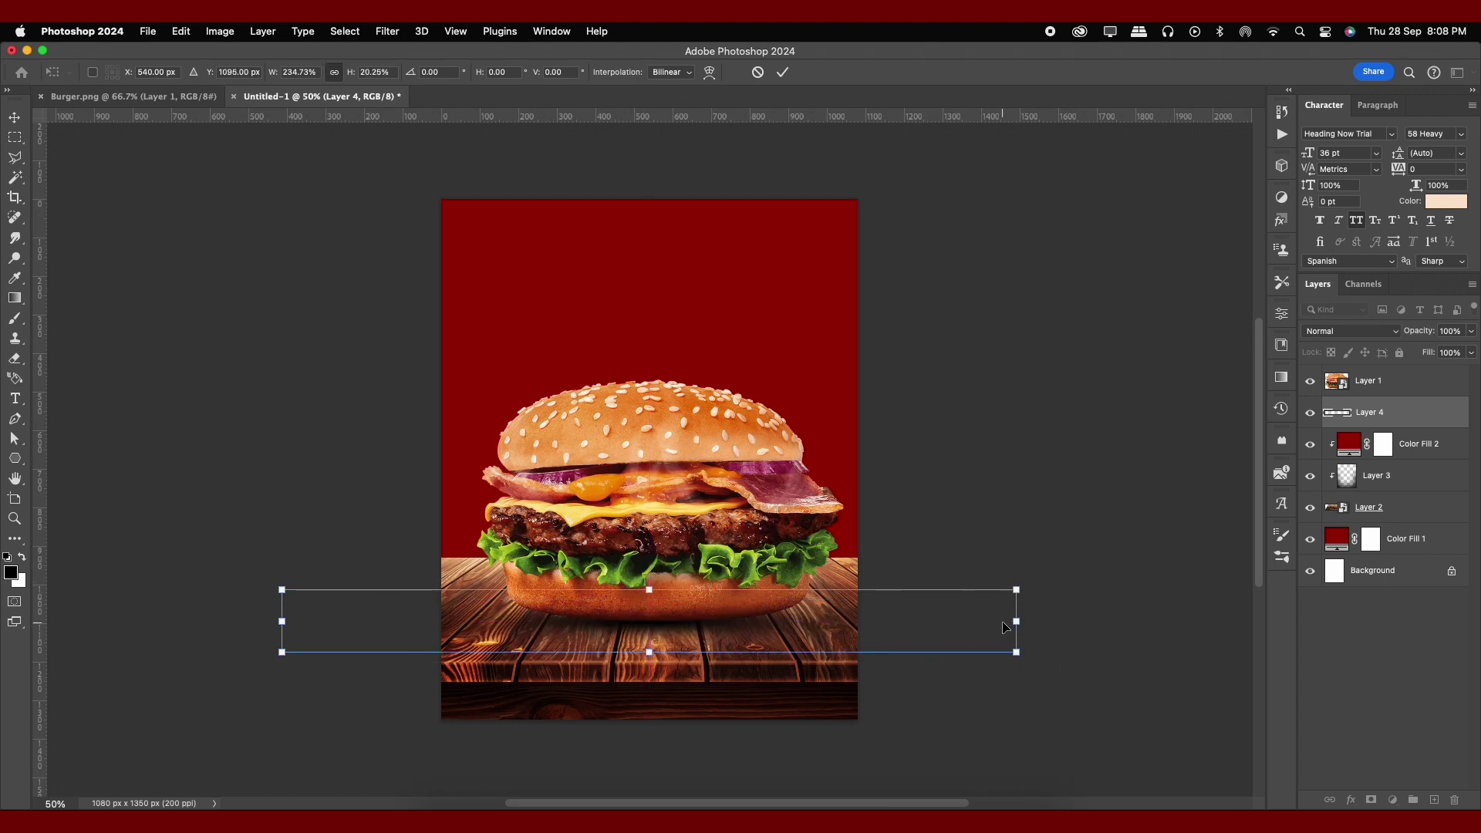
left_click_drag(1017, 621, 1046, 621)
left_click_drag(649, 590, 649, 585)
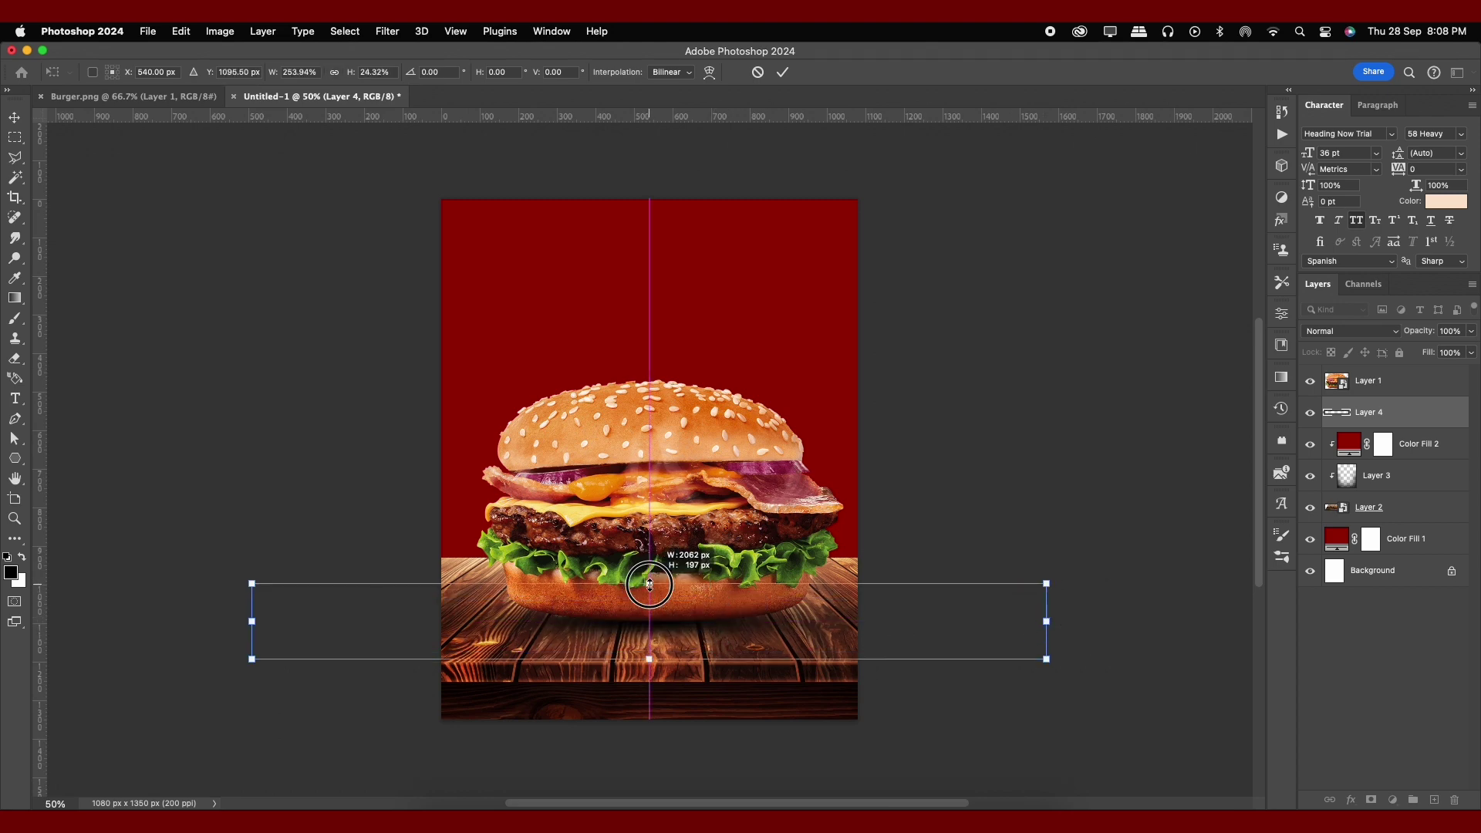
left_click(781, 73)
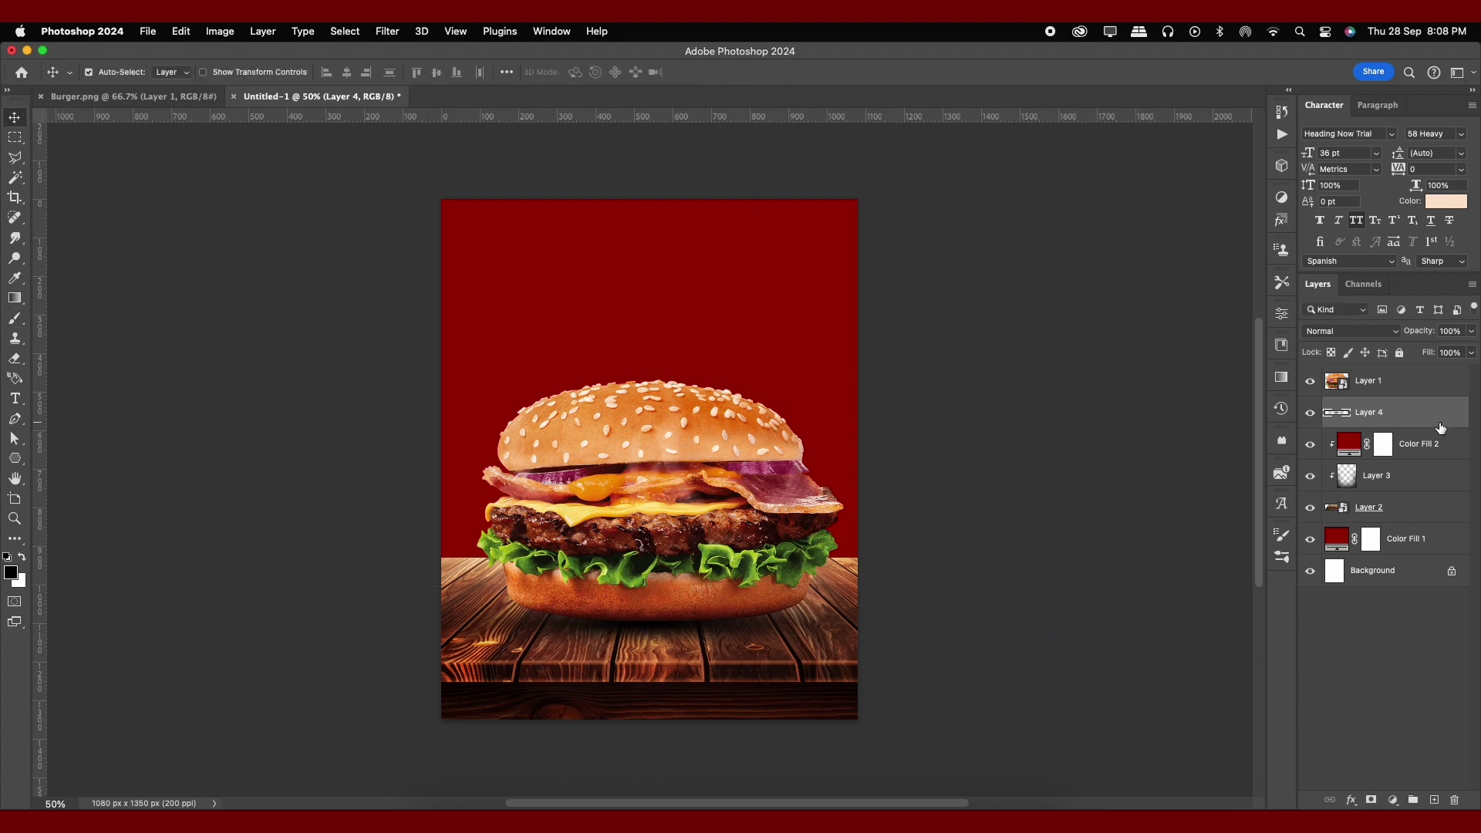
Step: Widen the shadow further and nudge it right and up into place
key("ctrl+t")
left_click_drag(1042, 626, 1116, 622)
left_click_drag(848, 612, 851, 609)
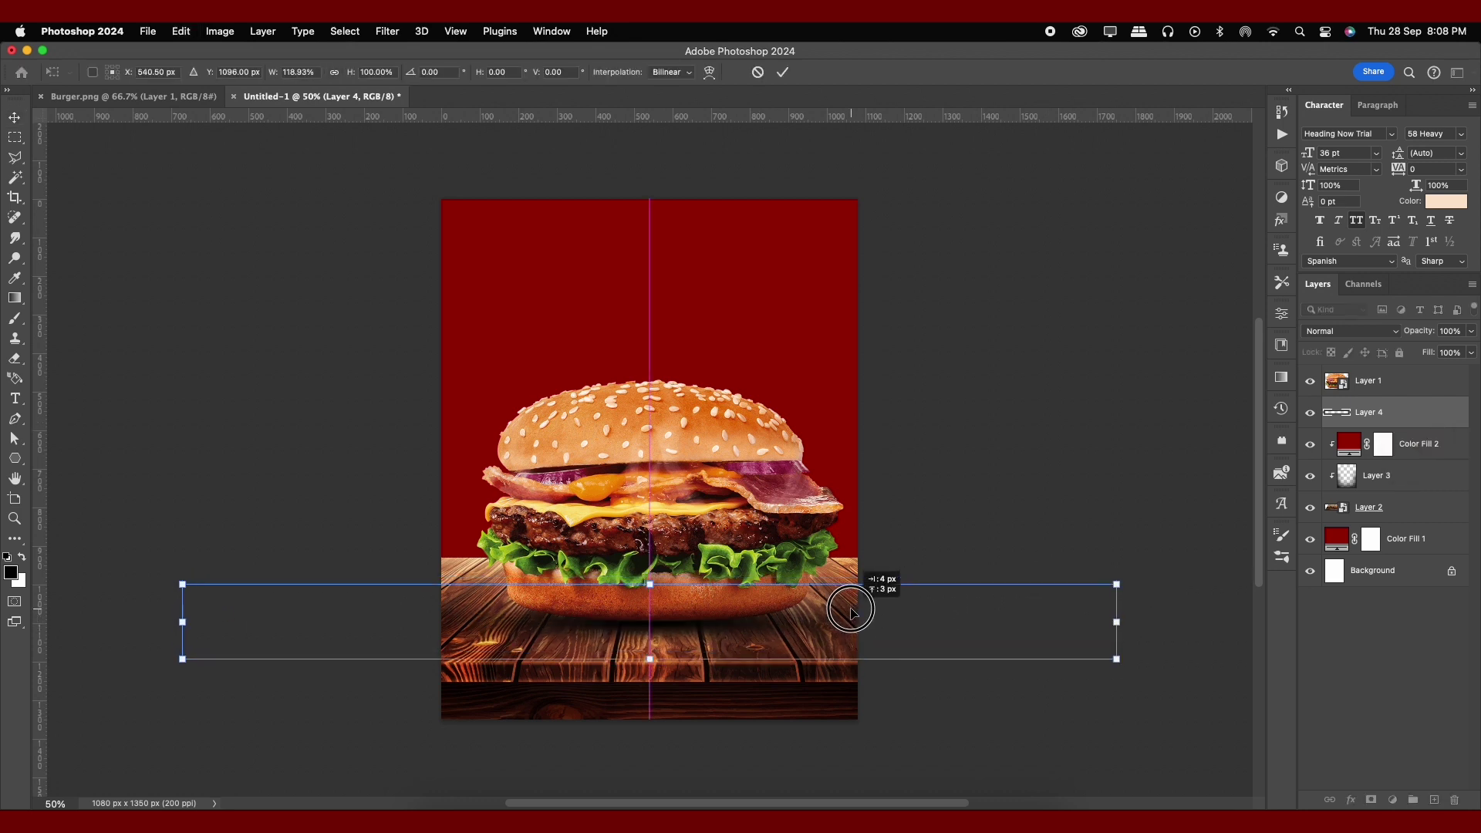
key("Up")
key("Up")
key("Up")
key("Right")
key("Right")
key("Right")
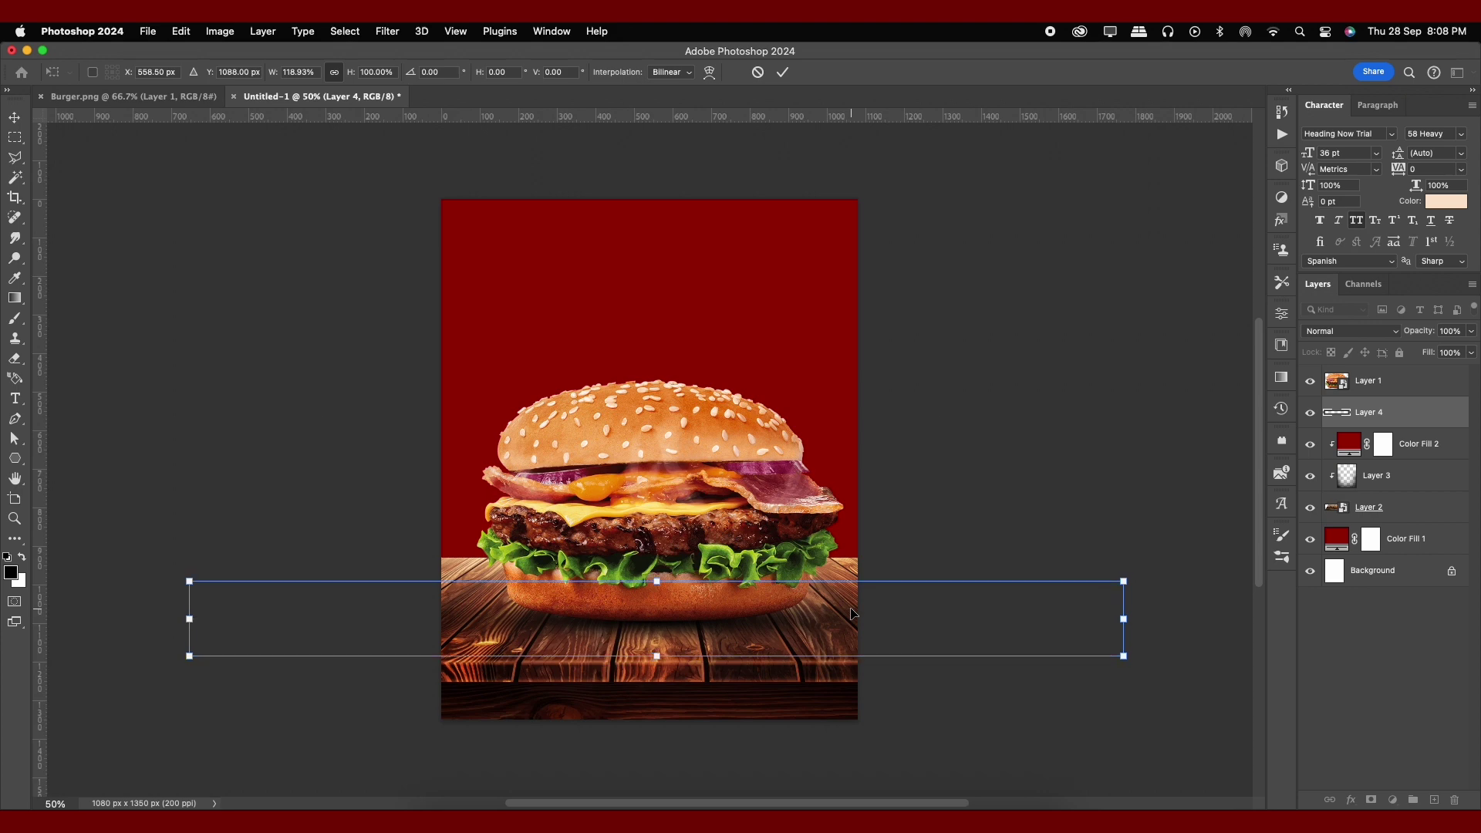
left_click(783, 72)
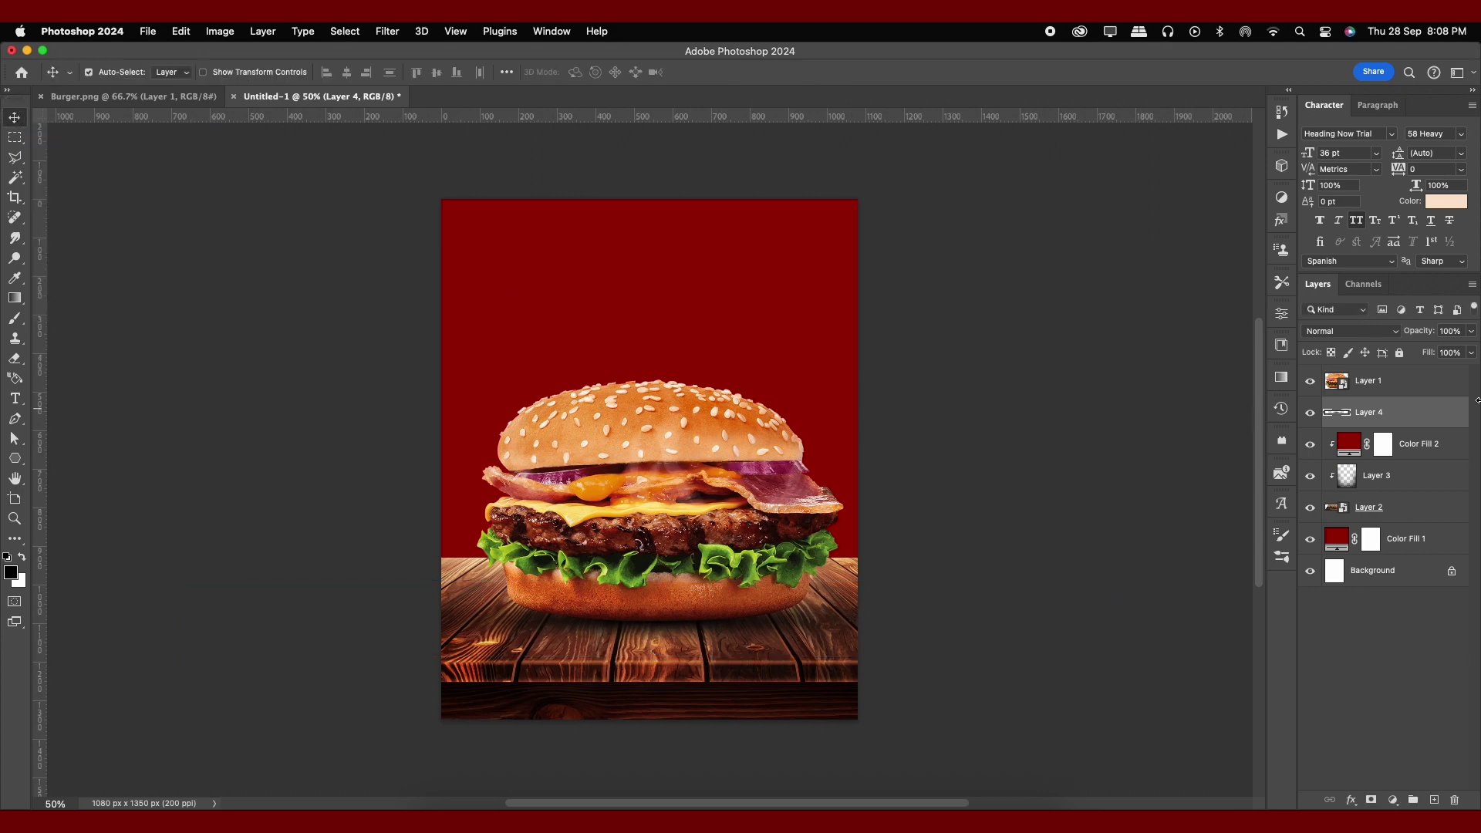
Step: Add a layer mask to the shadow layer to soften its edges
left_click(1371, 801)
key("b")
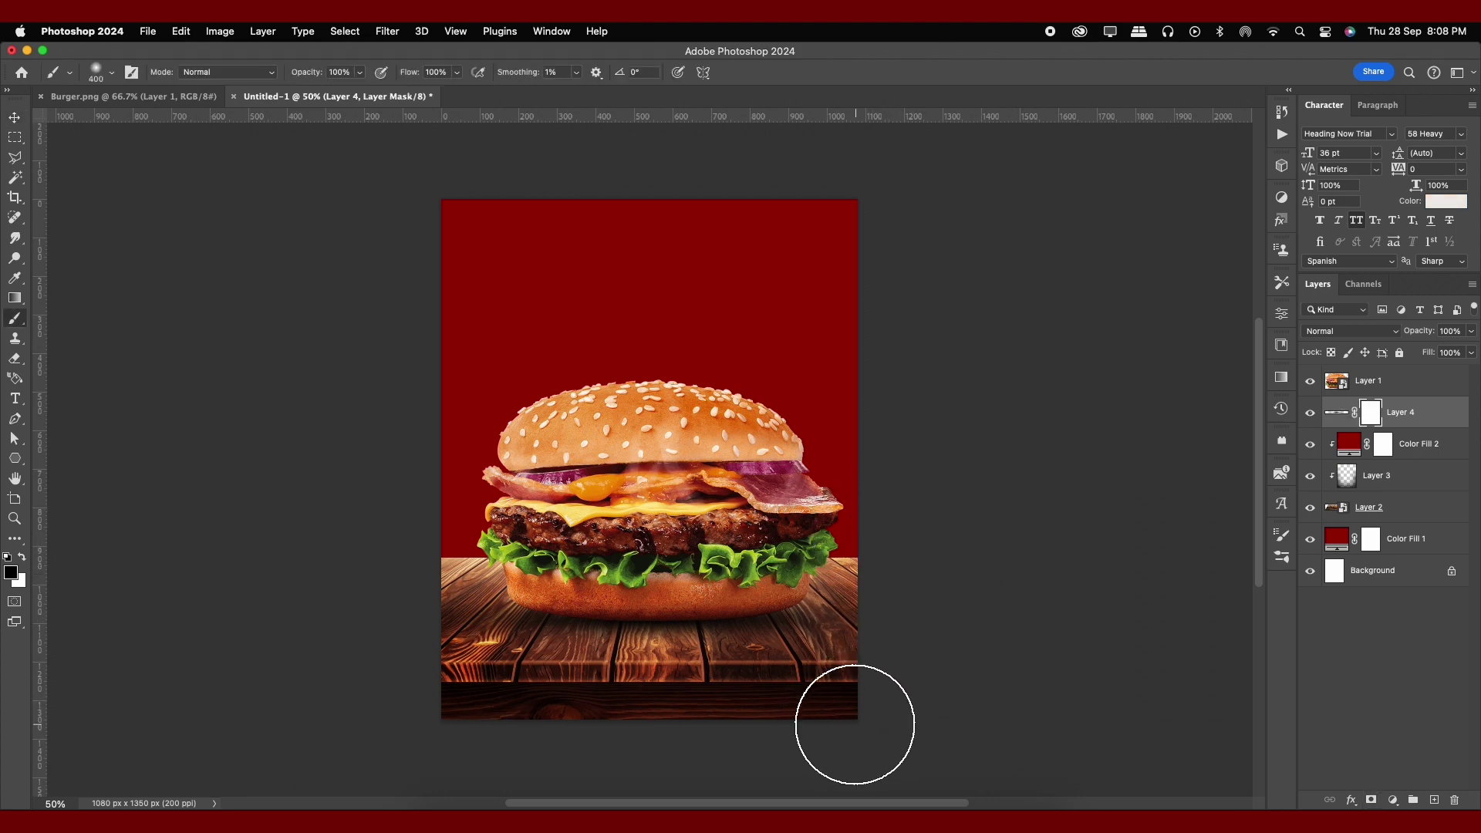
left_click(15, 117)
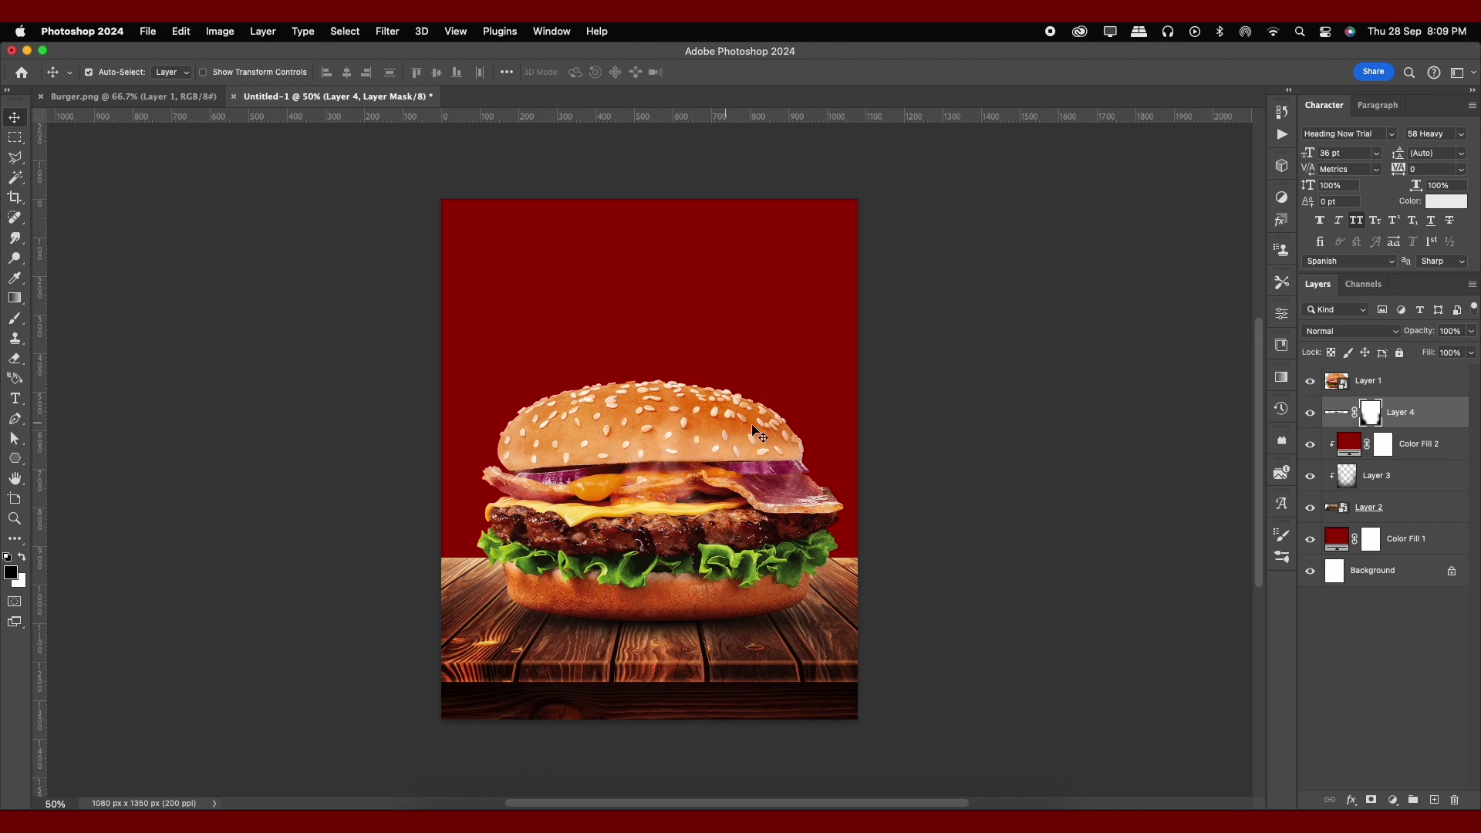
left_click(1413, 452)
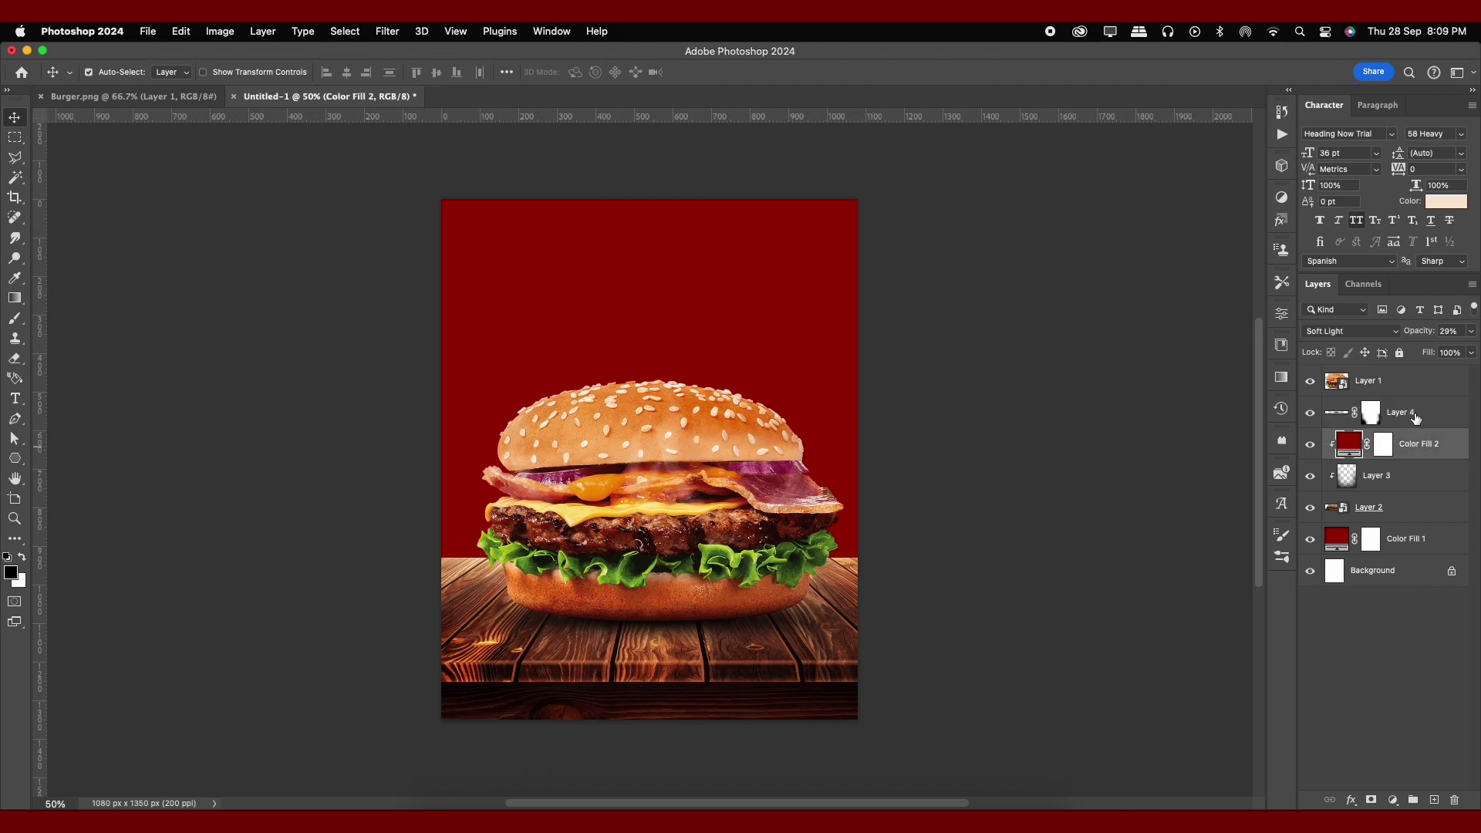
key("t")
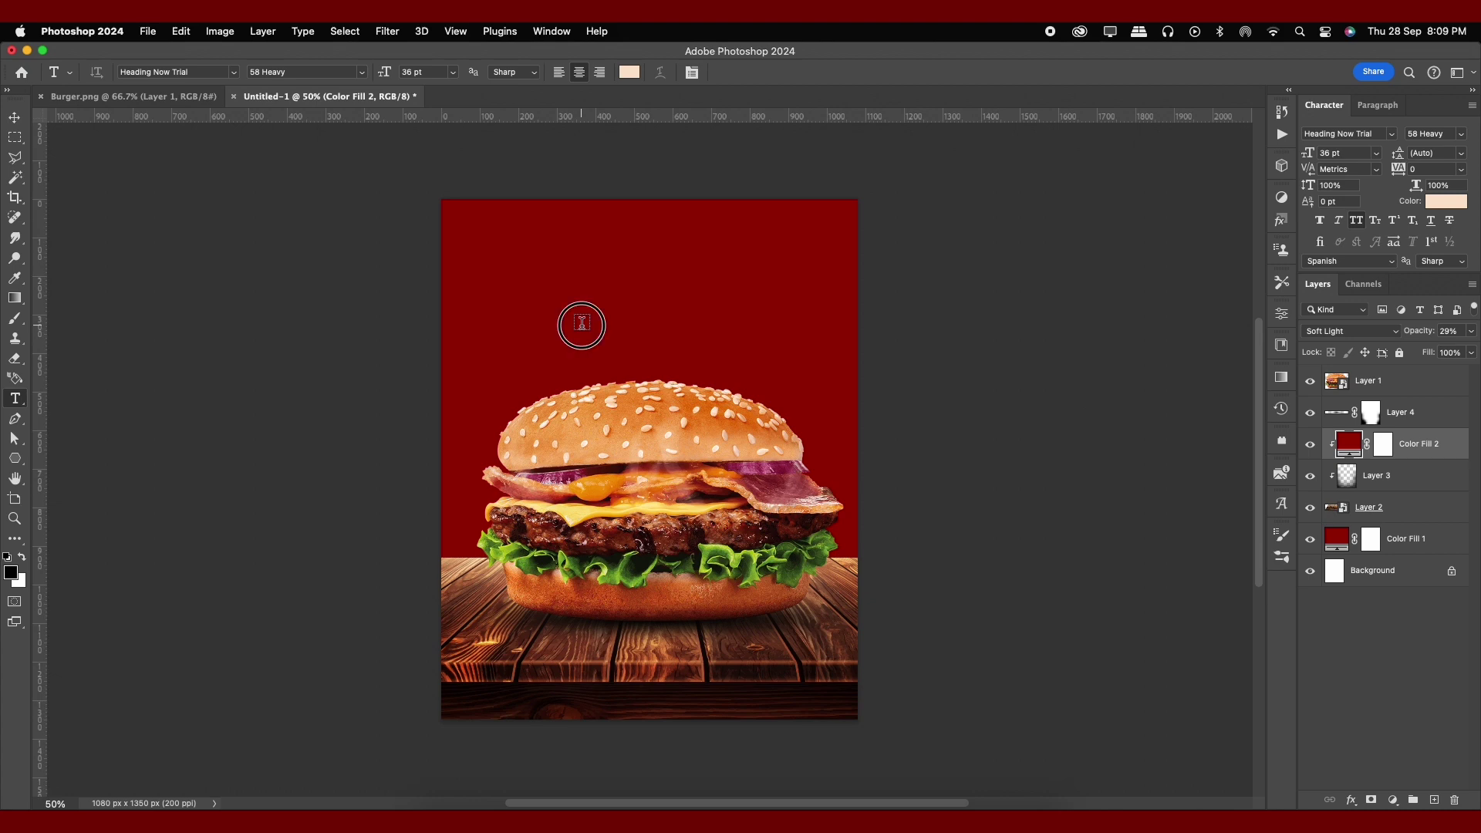
Step: Type the title BURGER above the burger and scale it up, centred near the top
left_click(582, 322)
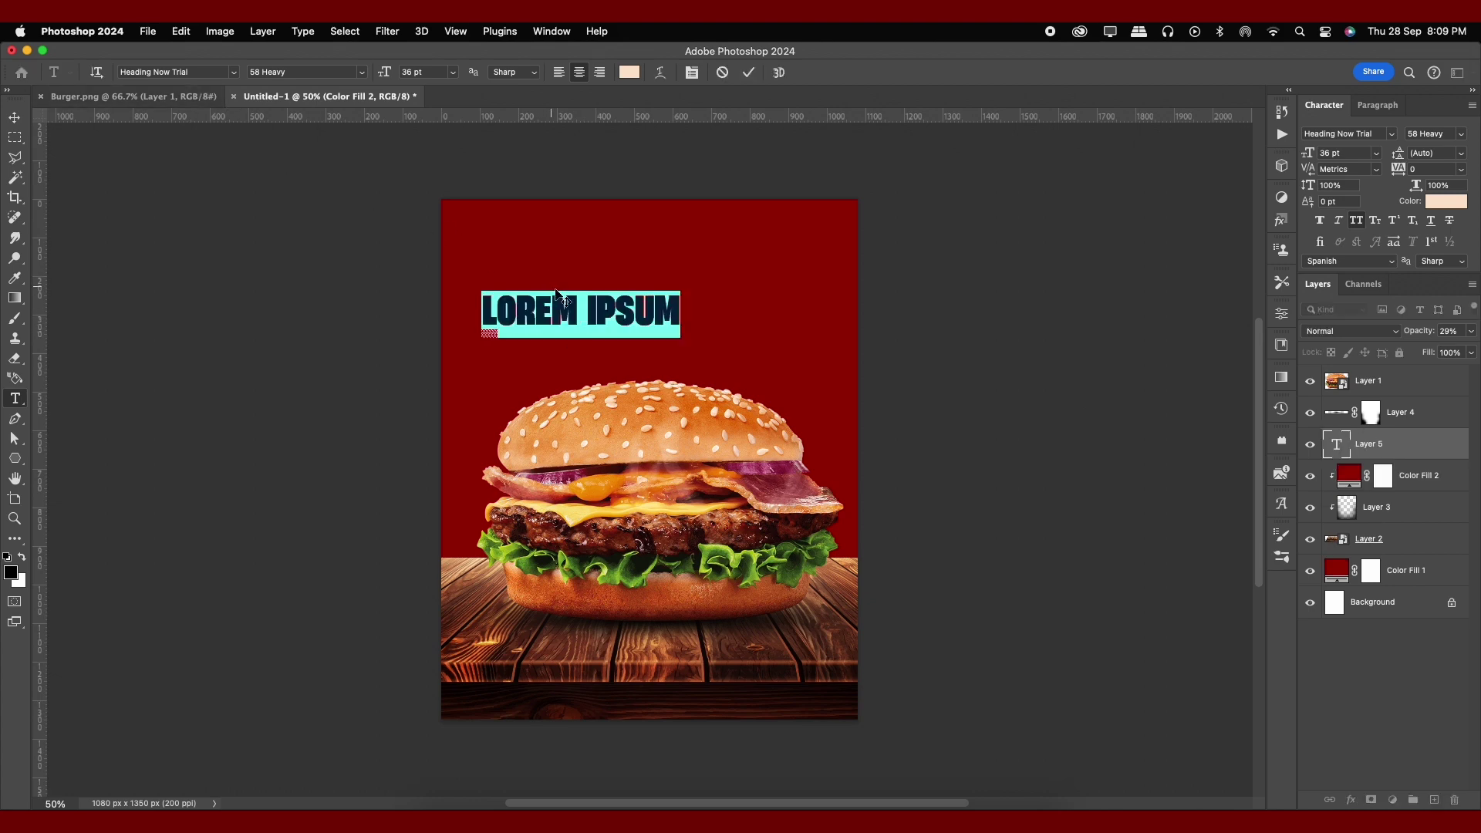
type("BURGER")
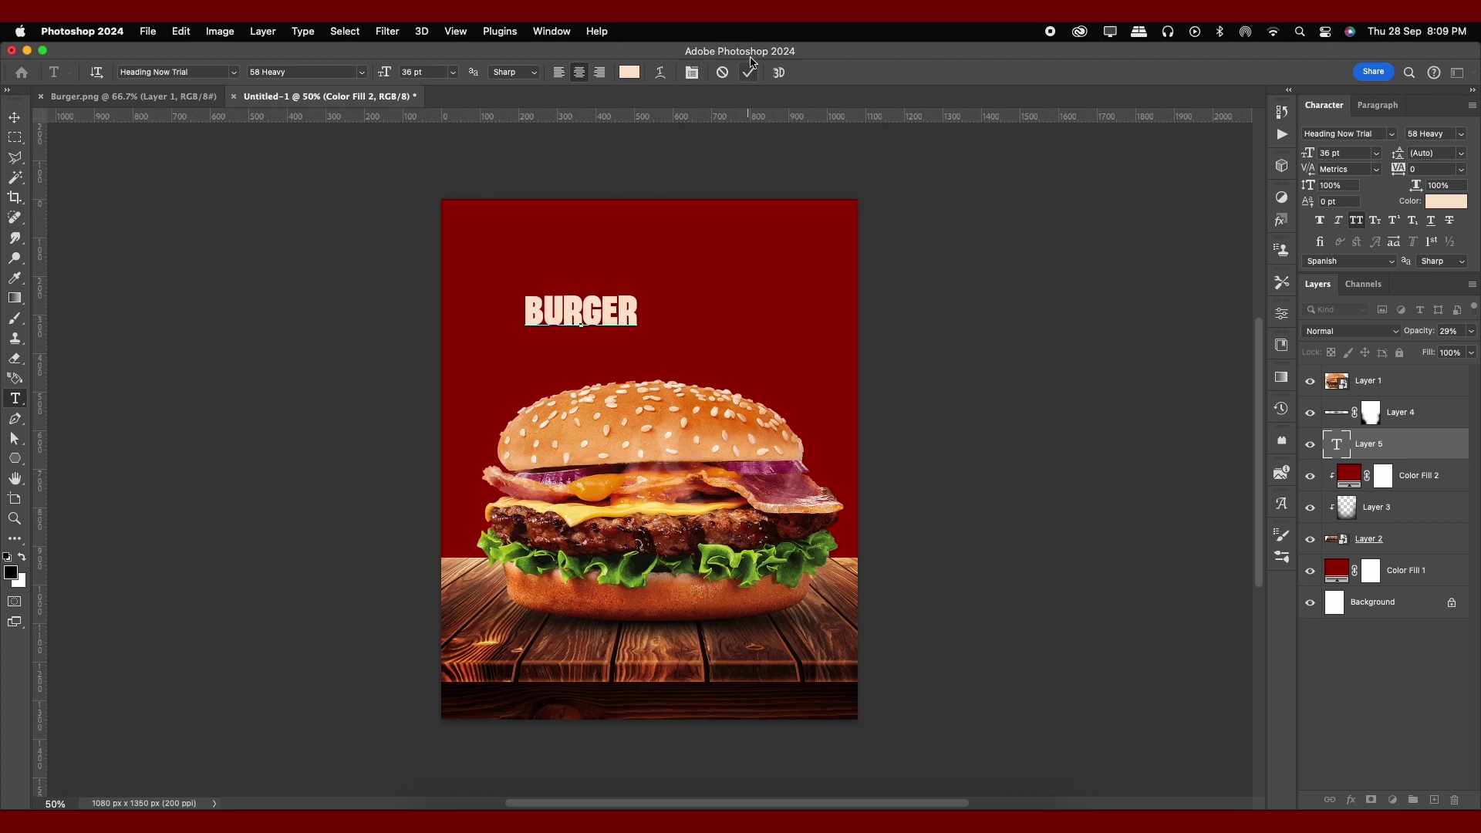
left_click(14, 117)
key("ctrl+t")
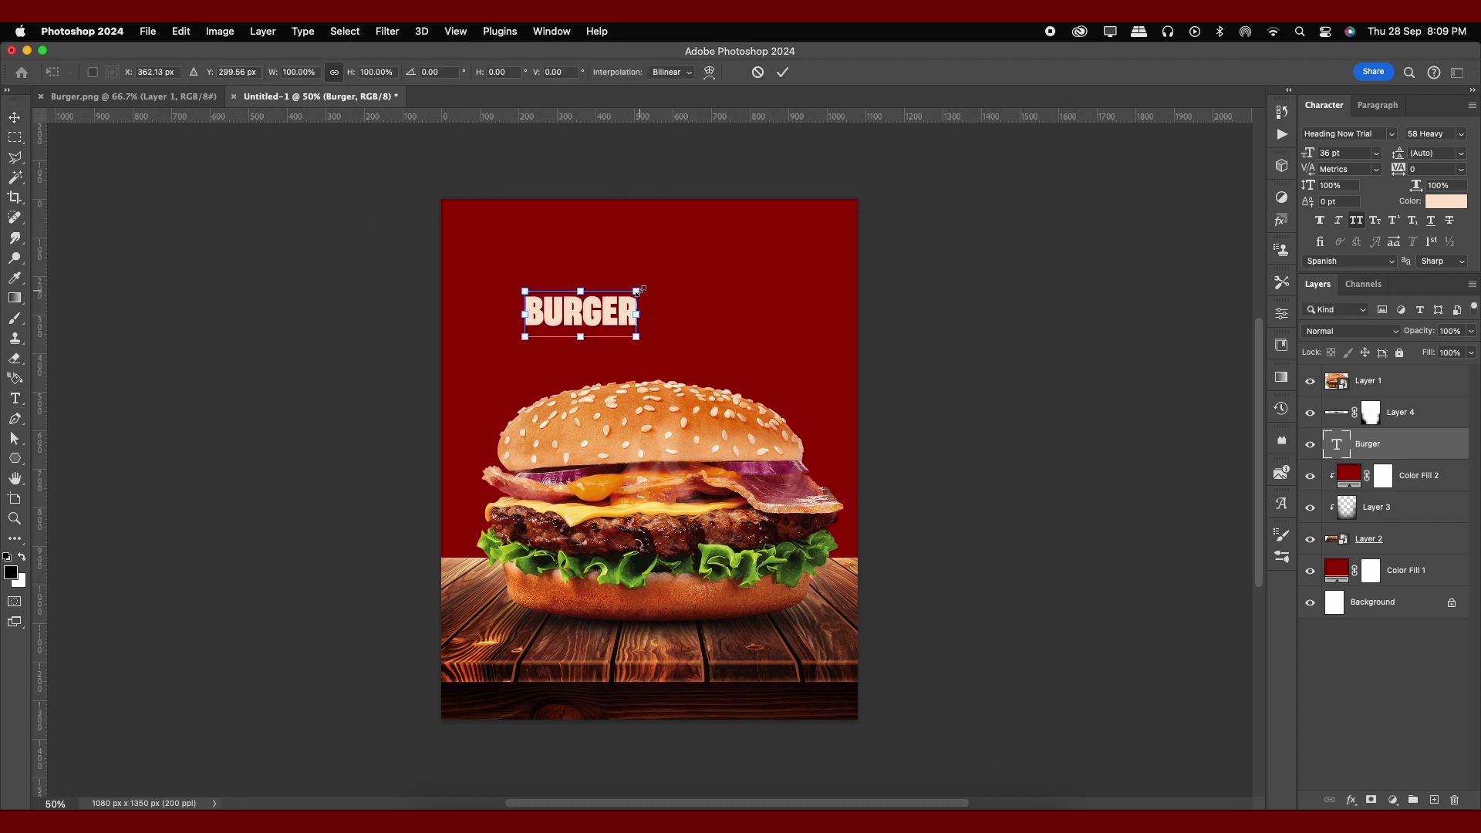
mouse_move(638, 291)
left_mouse_down()
mouse_move(705, 264)
mouse_move(712, 304)
left_mouse_up()
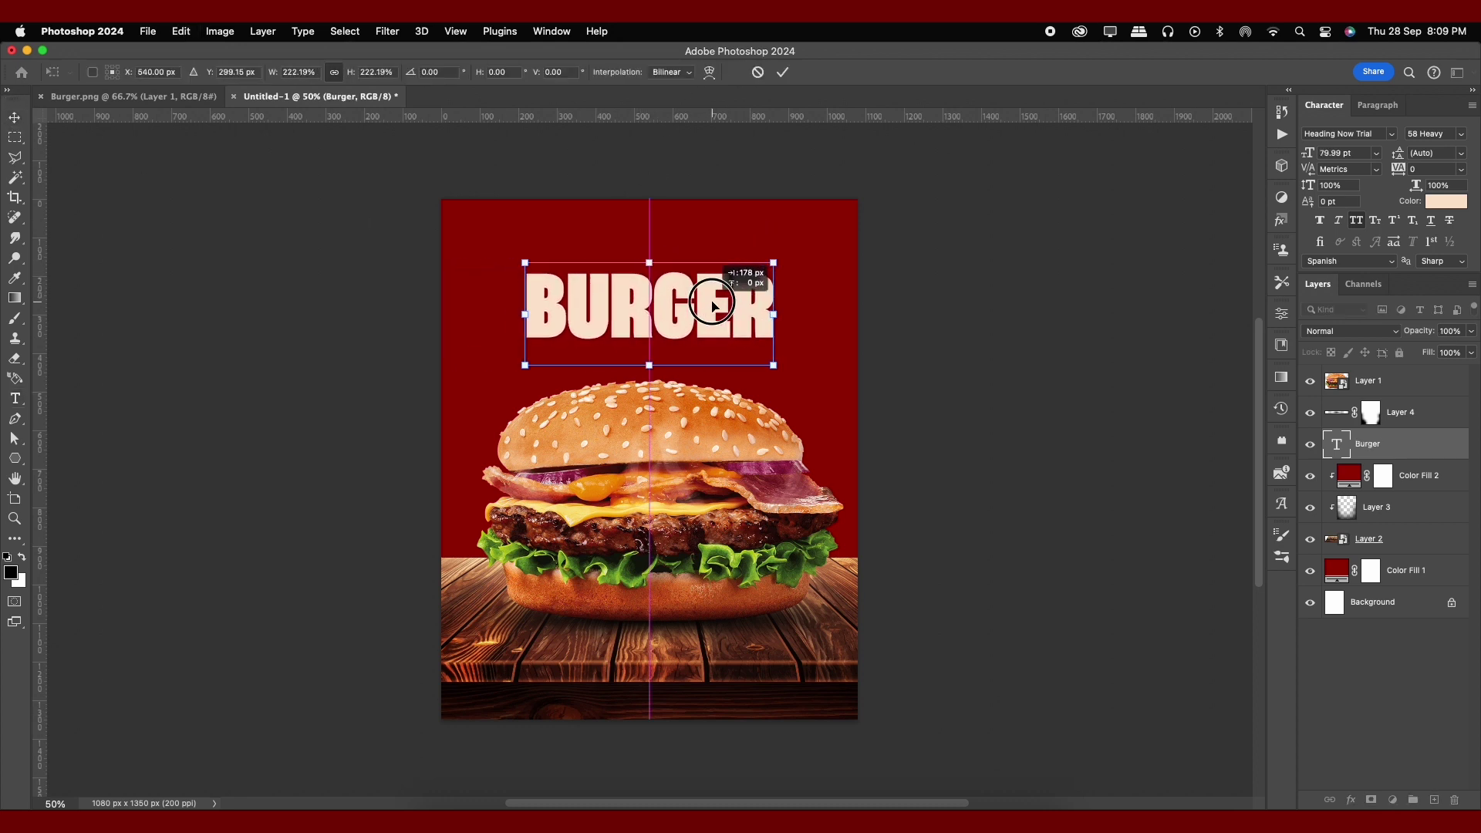
mouse_move(774, 263)
left_mouse_down()
mouse_move(802, 250)
mouse_move(794, 348)
left_mouse_up()
key("Return")
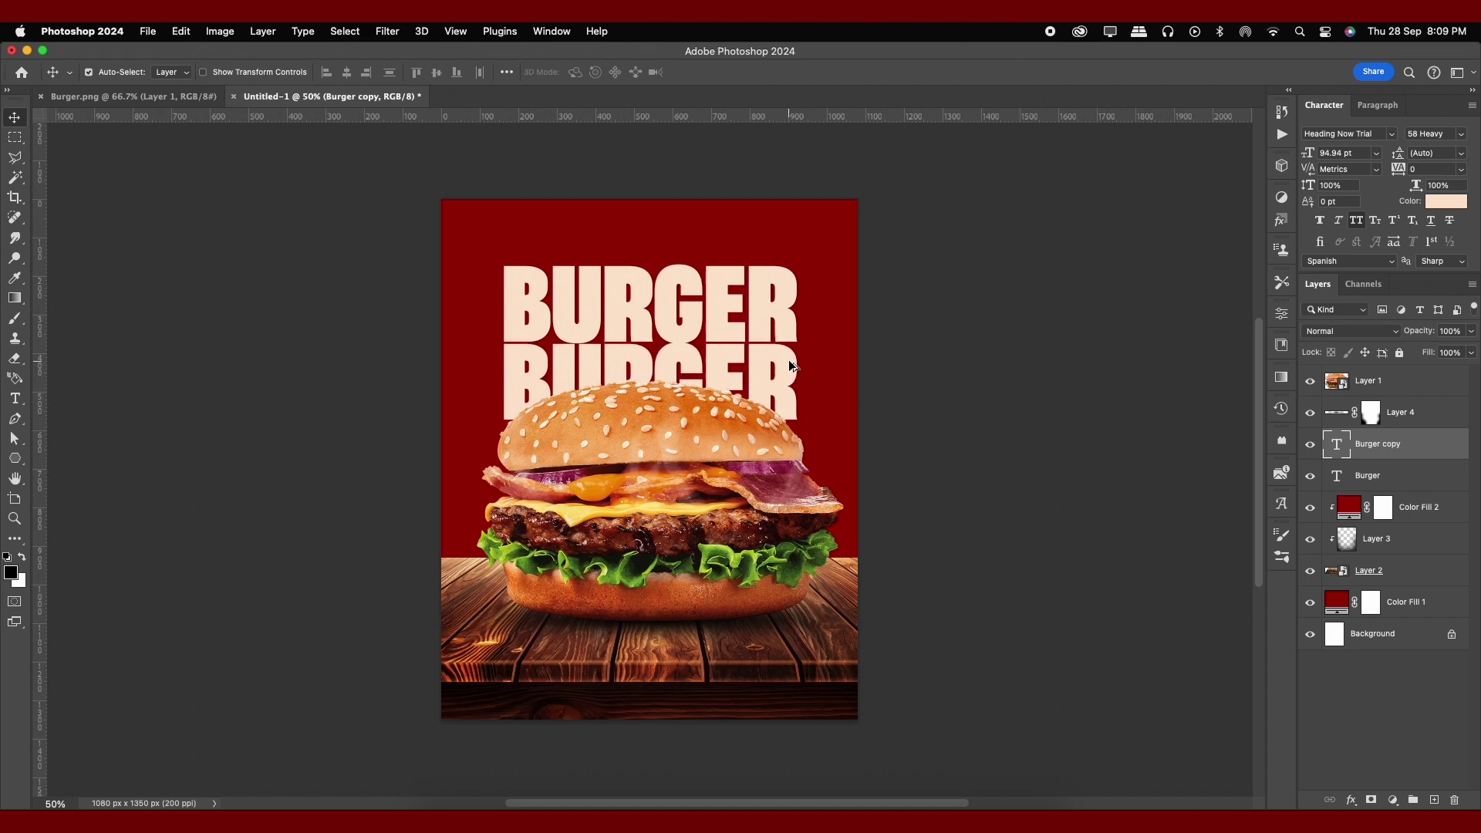
Step: Duplicate the BURGER title downward and enlarge all the BURGER titles together
left_click_drag(790, 378, 794, 414)
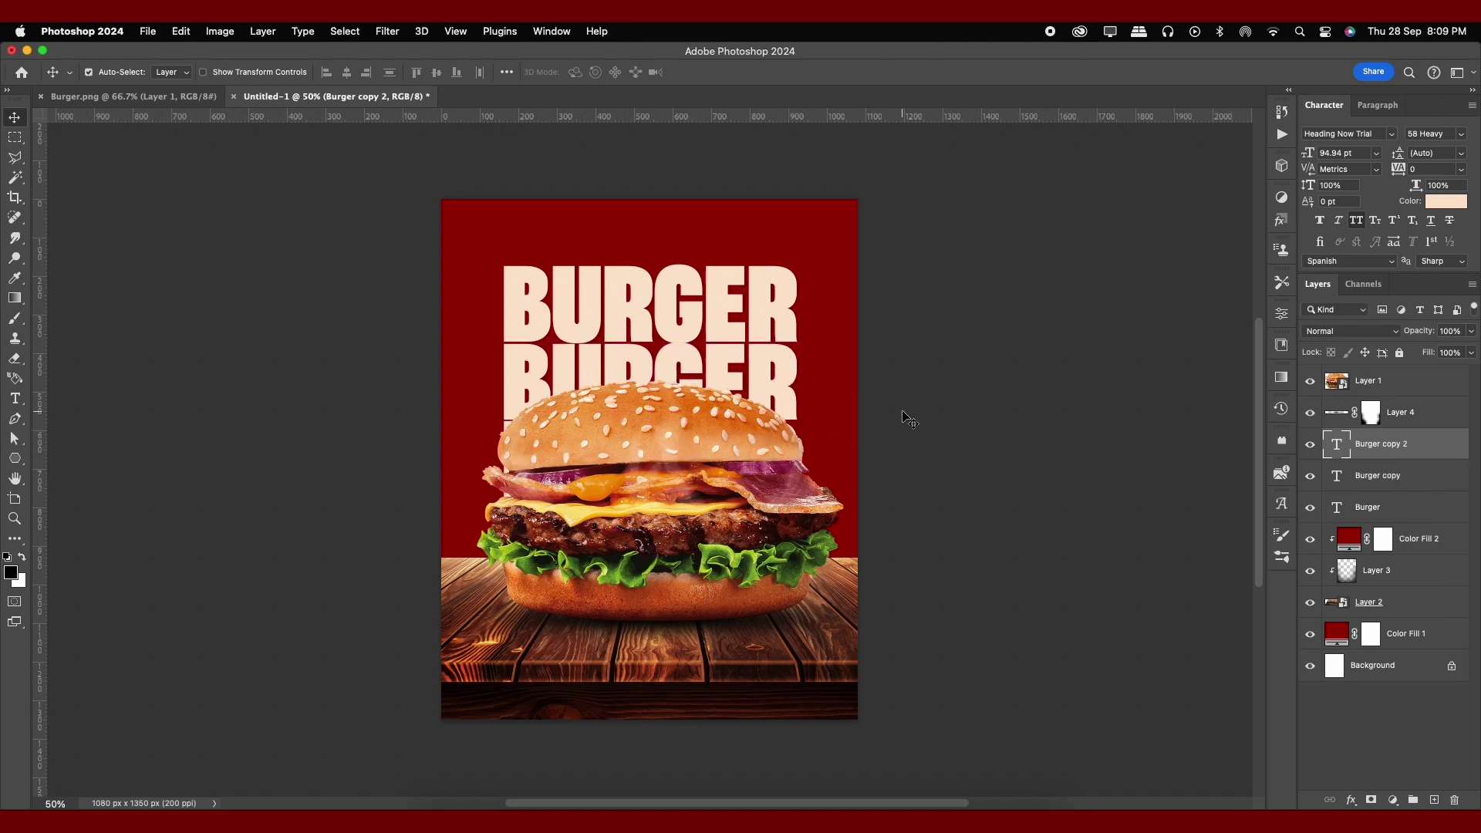
left_click(1404, 507, "shift")
key("super+t")
left_click_drag(797, 266, 814, 252)
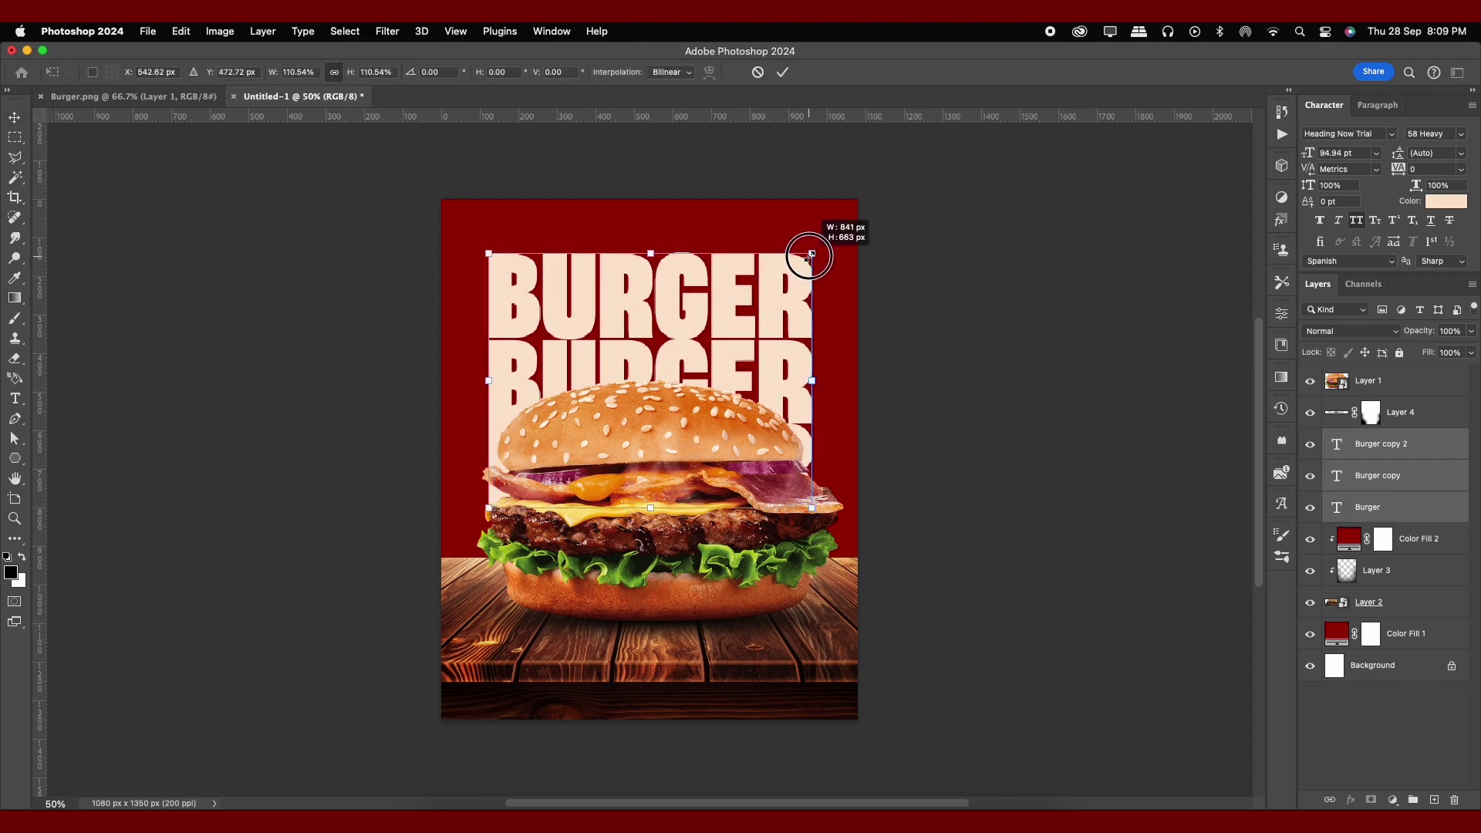
key("Return")
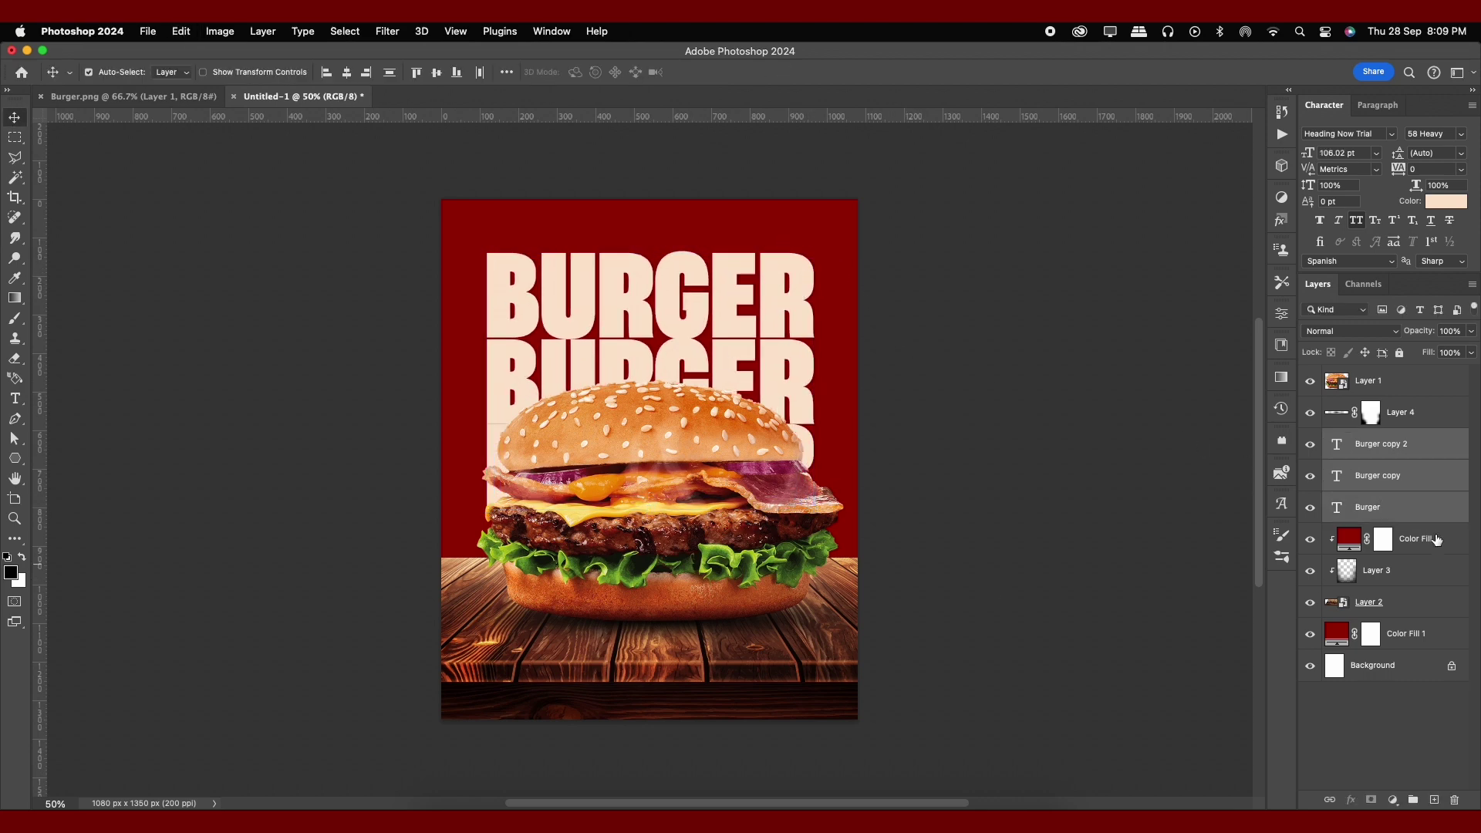
Step: Move the burger, shadow and wooden table down slightly together
left_click(1379, 386)
left_click(1412, 412, "shift")
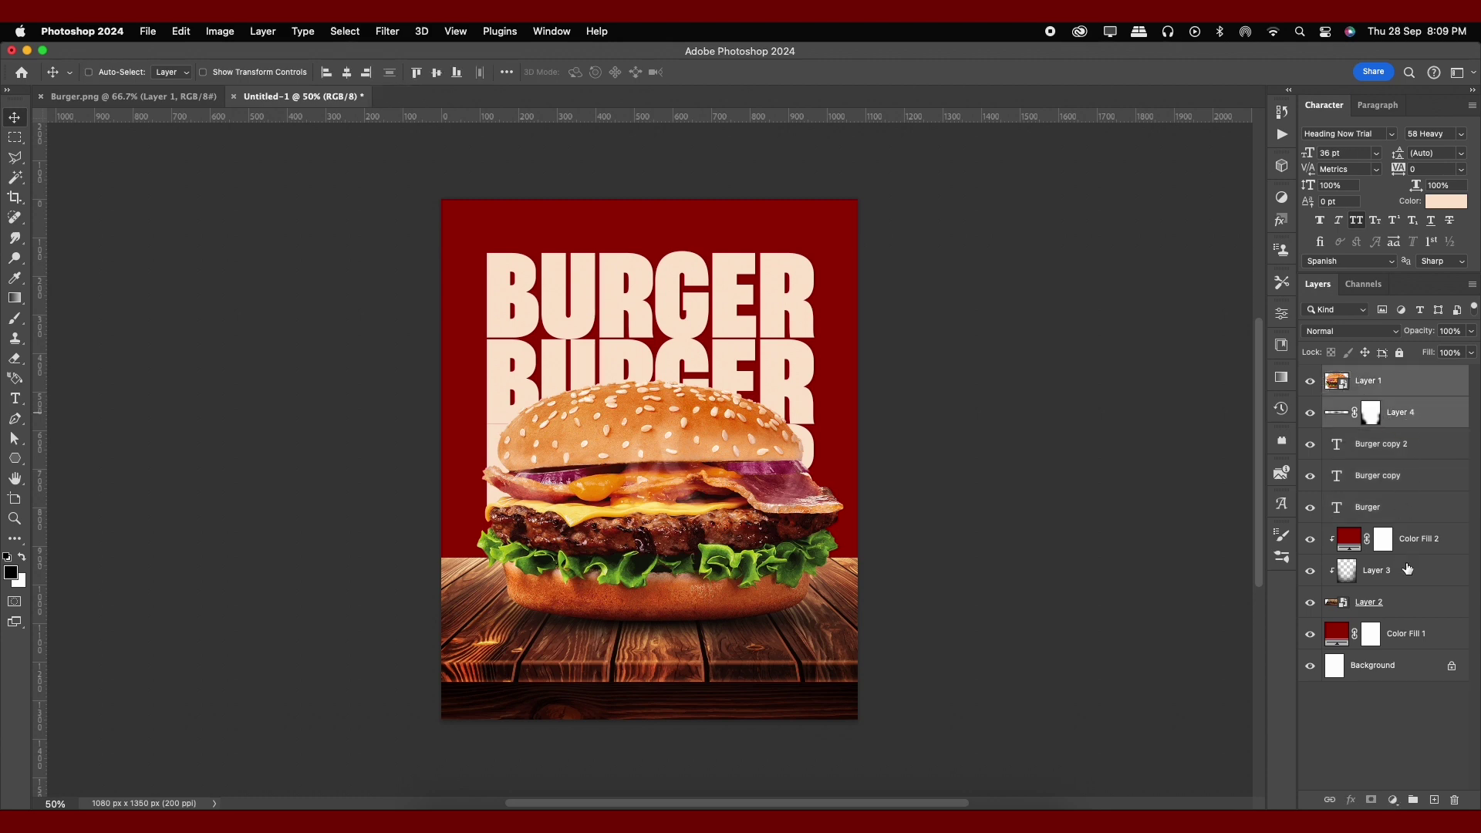
left_click(1401, 609, "super")
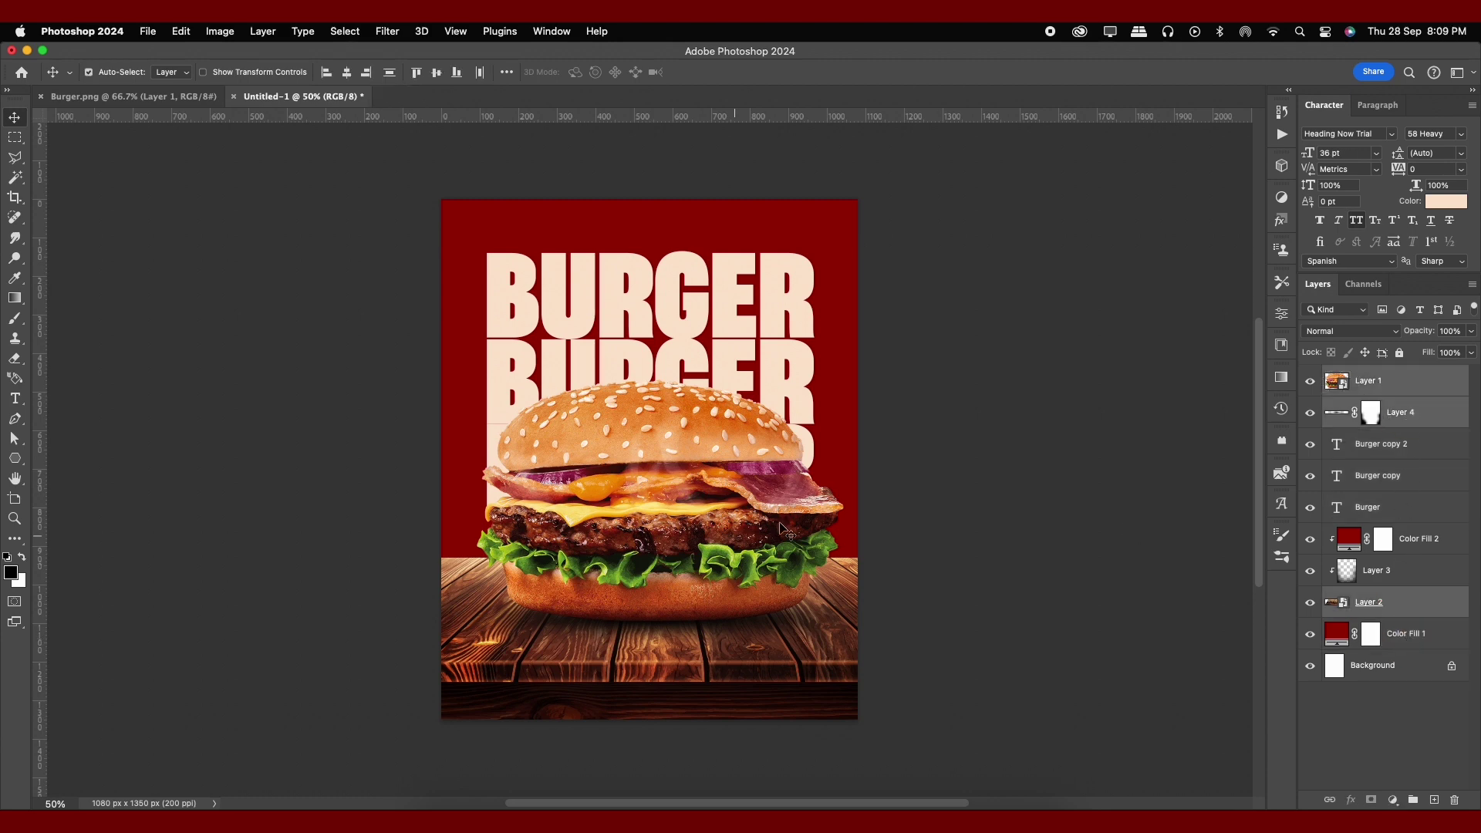
left_click_drag(664, 440, 665, 449)
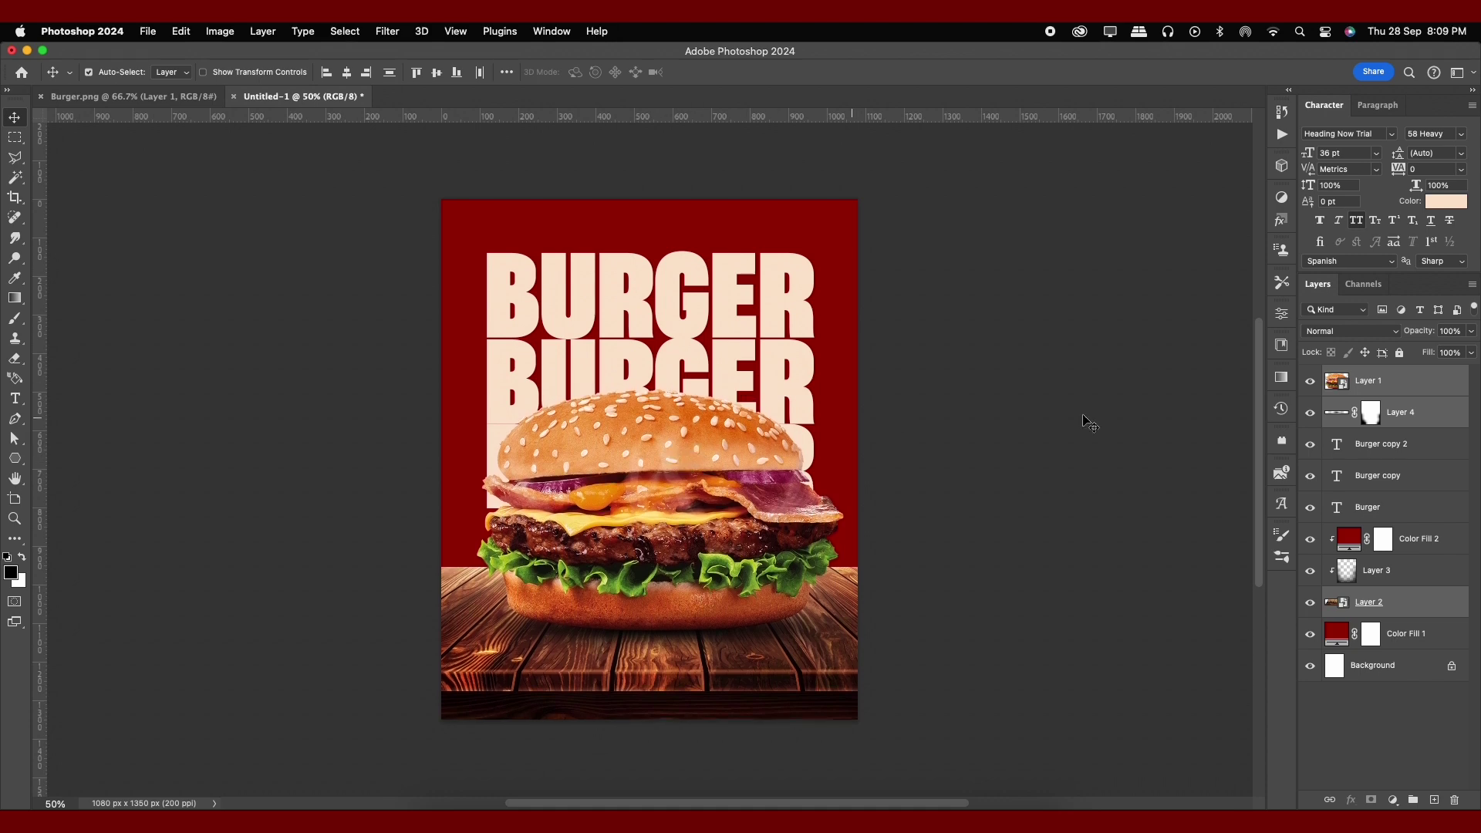
left_click(1416, 456)
left_click(1415, 507, "super")
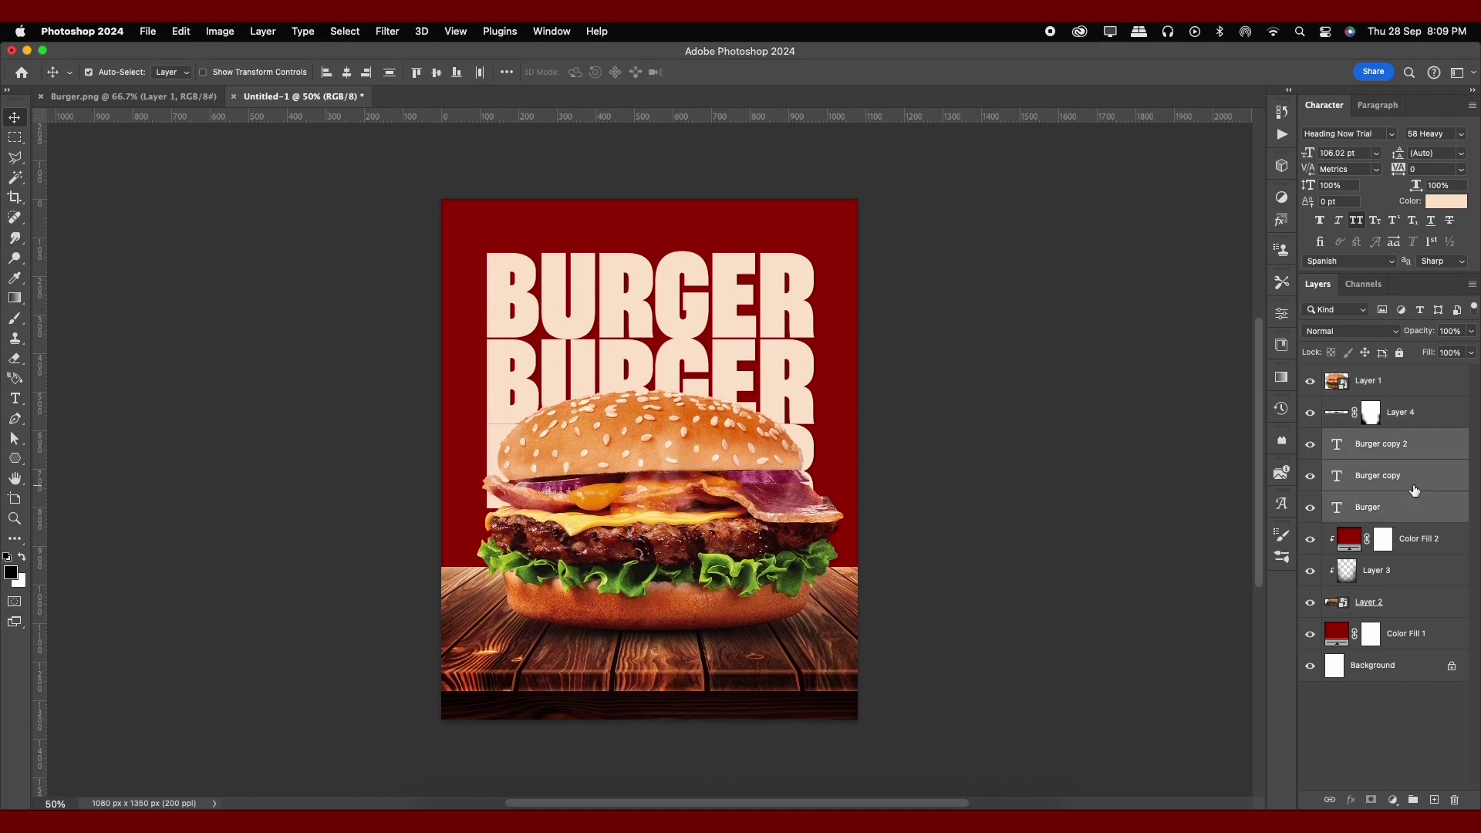
Step: Merge the three BURGER texts into one smart object with a 4.2 px Gaussian blur
right_click(1414, 484)
left_click(1426, 485)
right_click(1426, 484)
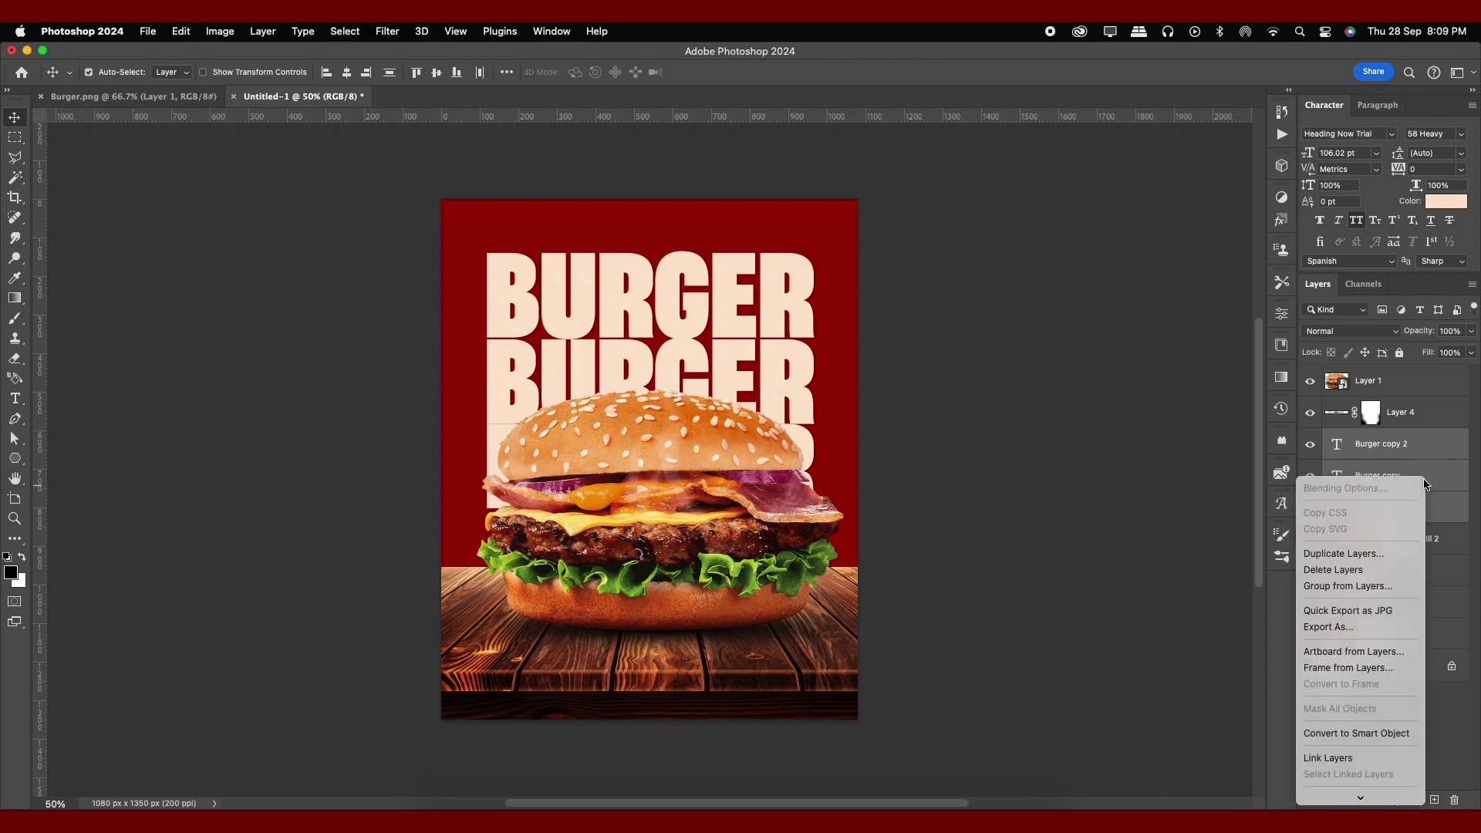
left_click(1372, 734)
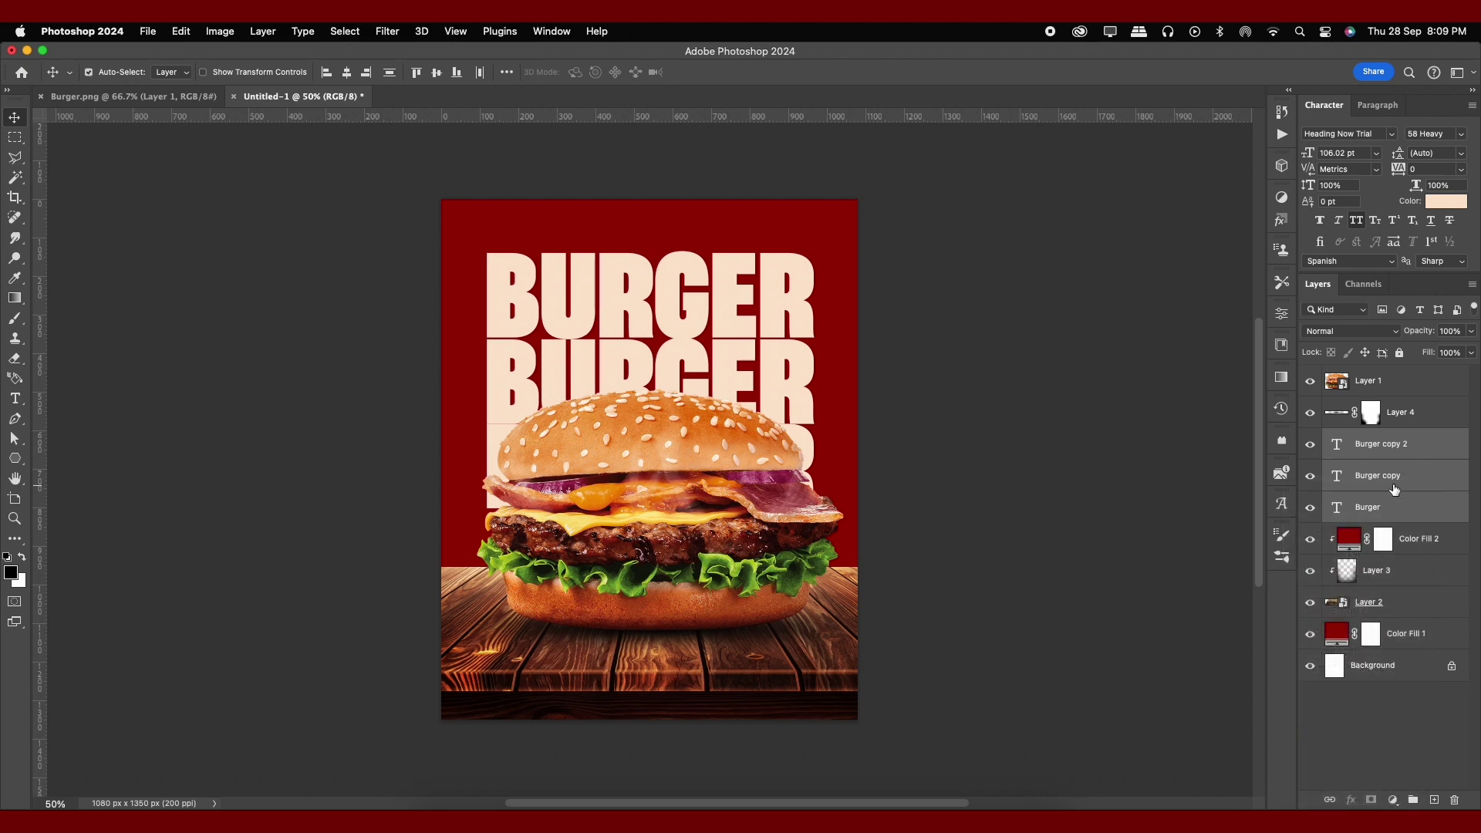
left_click(385, 31)
left_click(652, 287)
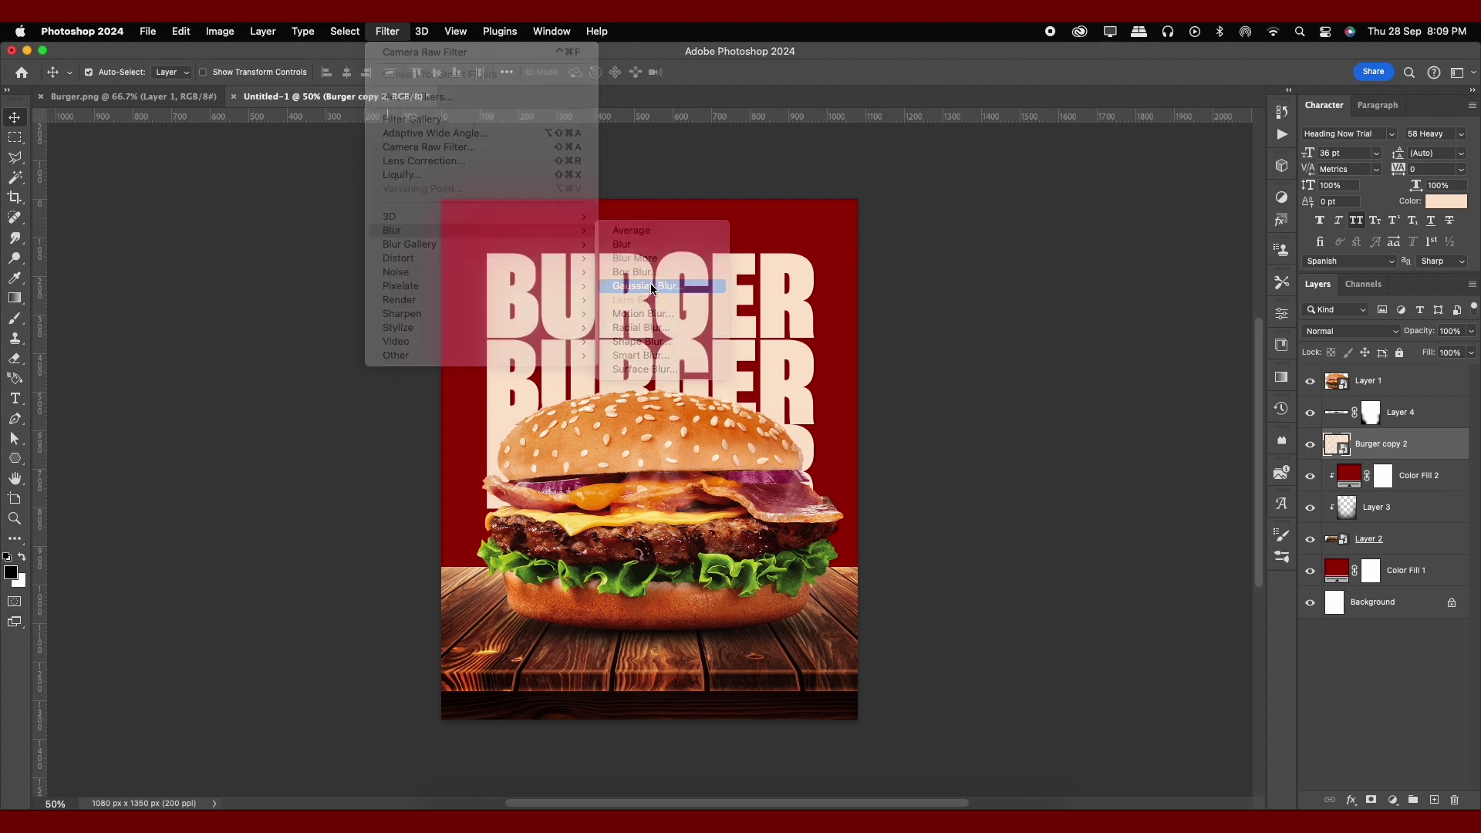
left_click_drag(314, 438, 299, 438)
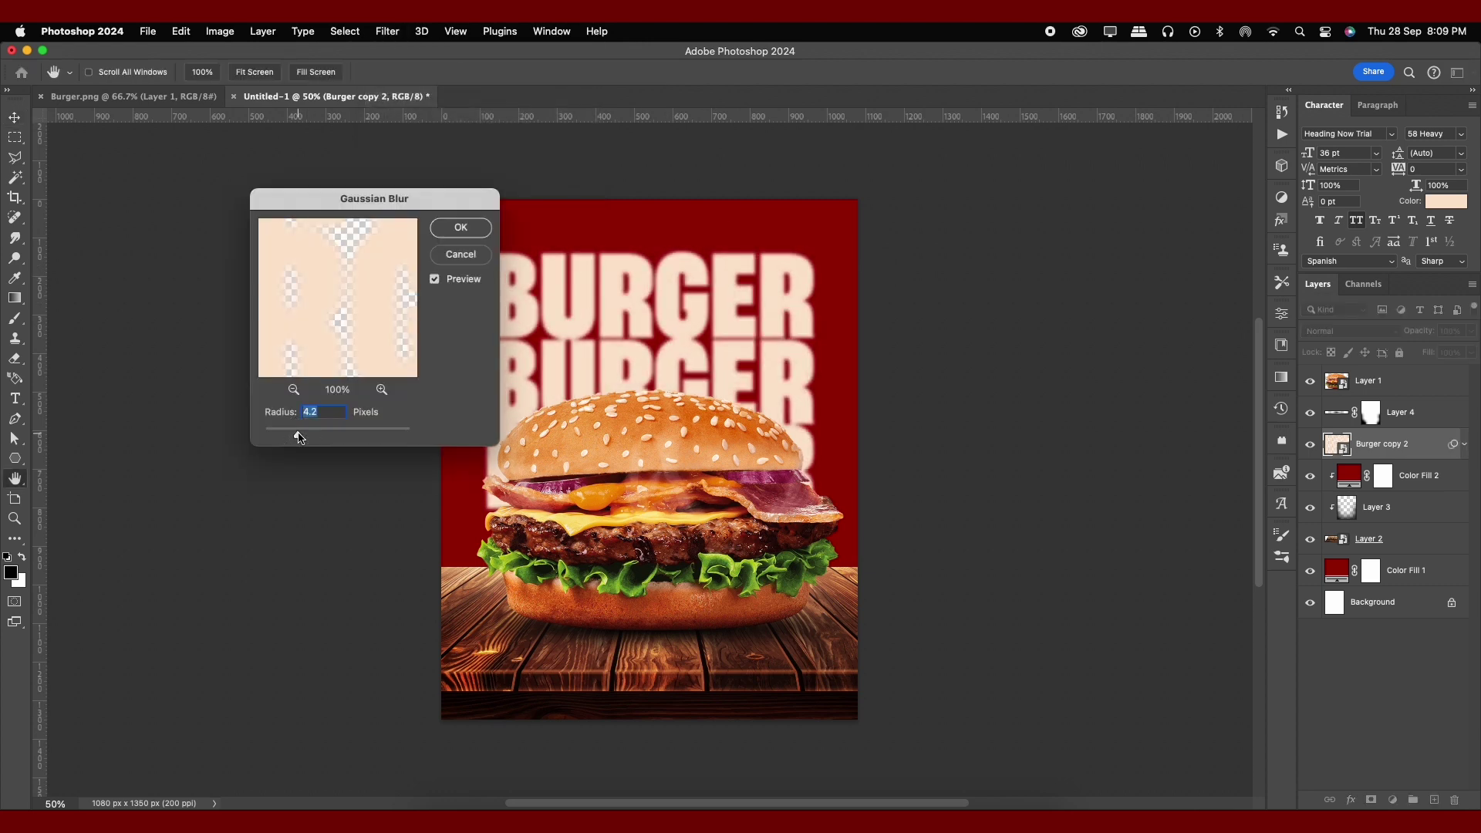
left_click(456, 228)
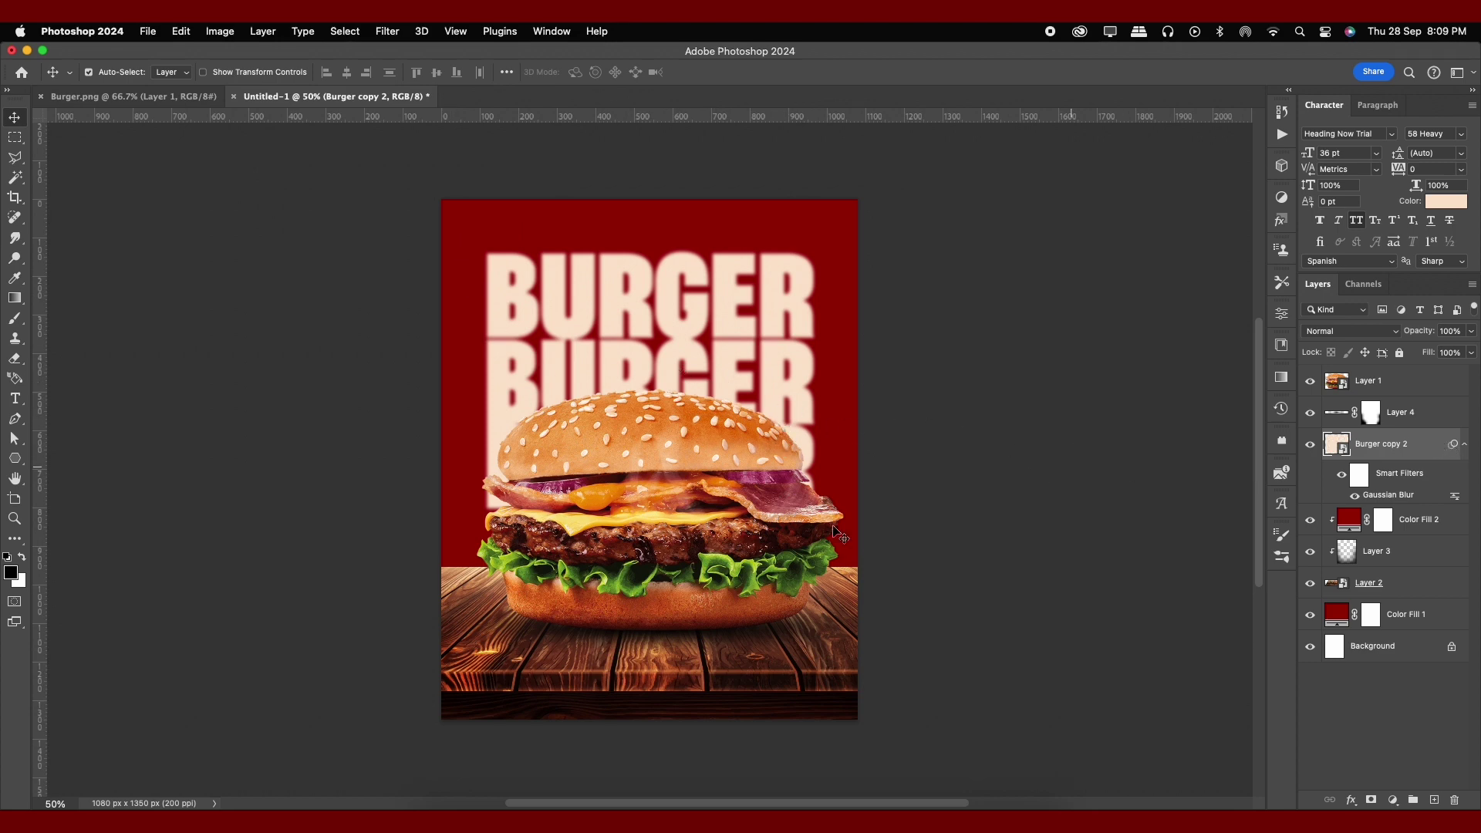
Step: Copy the Texture image from the Images folder
left_click(461, 818)
left_click(676, 313)
left_click(862, 84)
Step: Paste the smoky texture as a layer blended in Overlay at 41% opacity
left_click(1404, 526)
key("super+v")
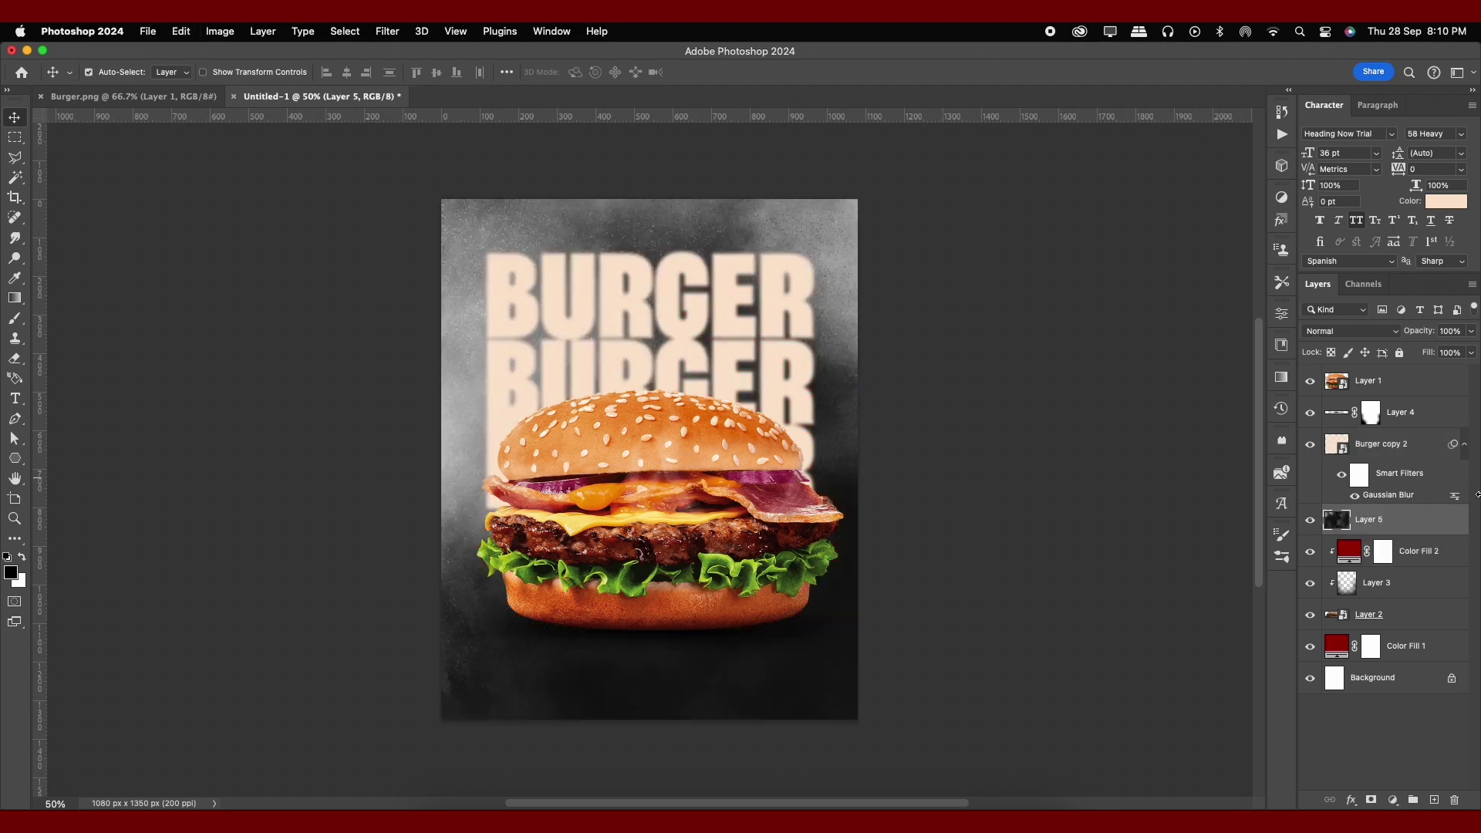
left_click(1351, 332)
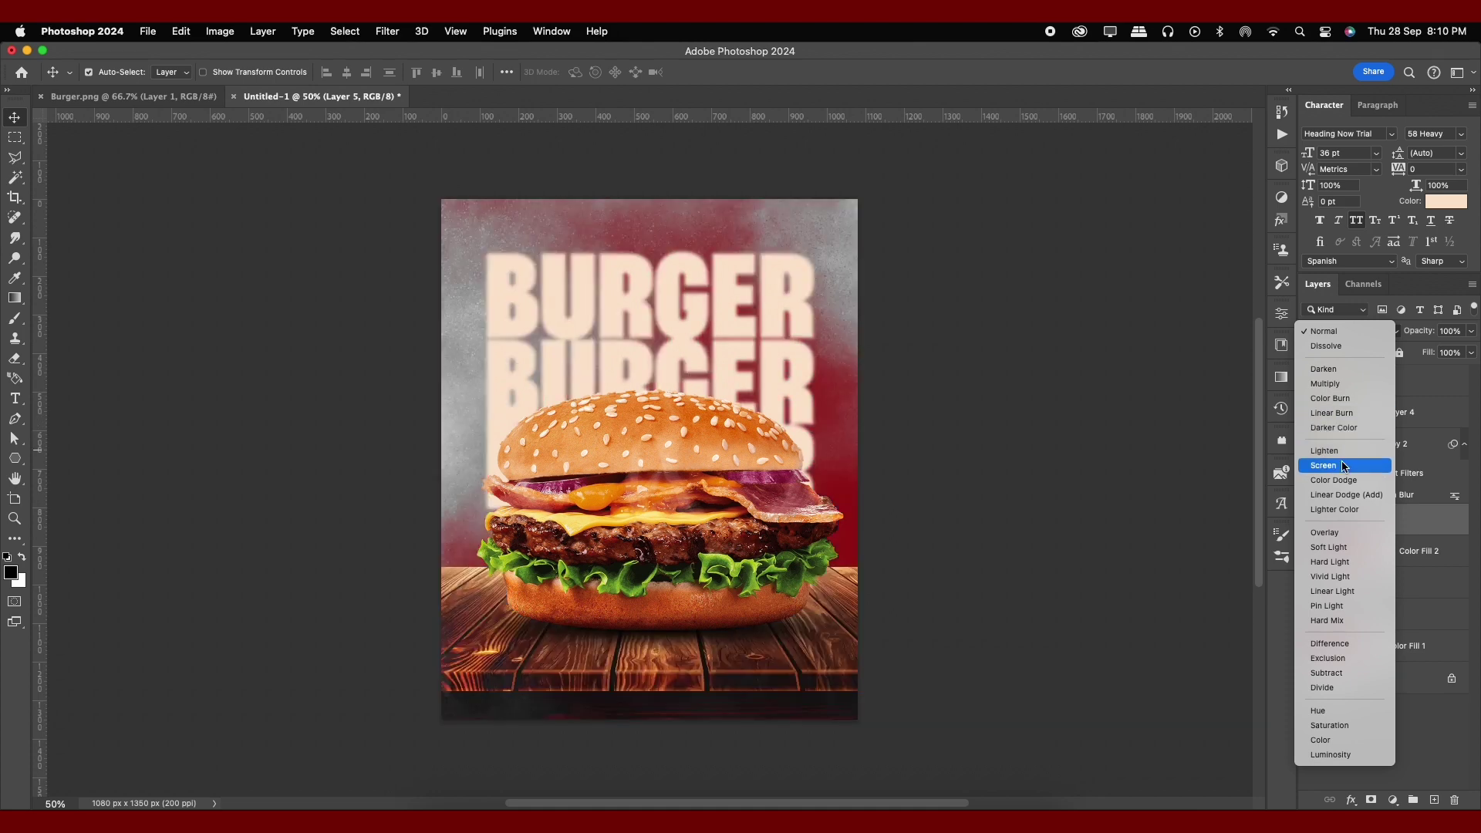
left_click(1340, 532)
left_click(1472, 331)
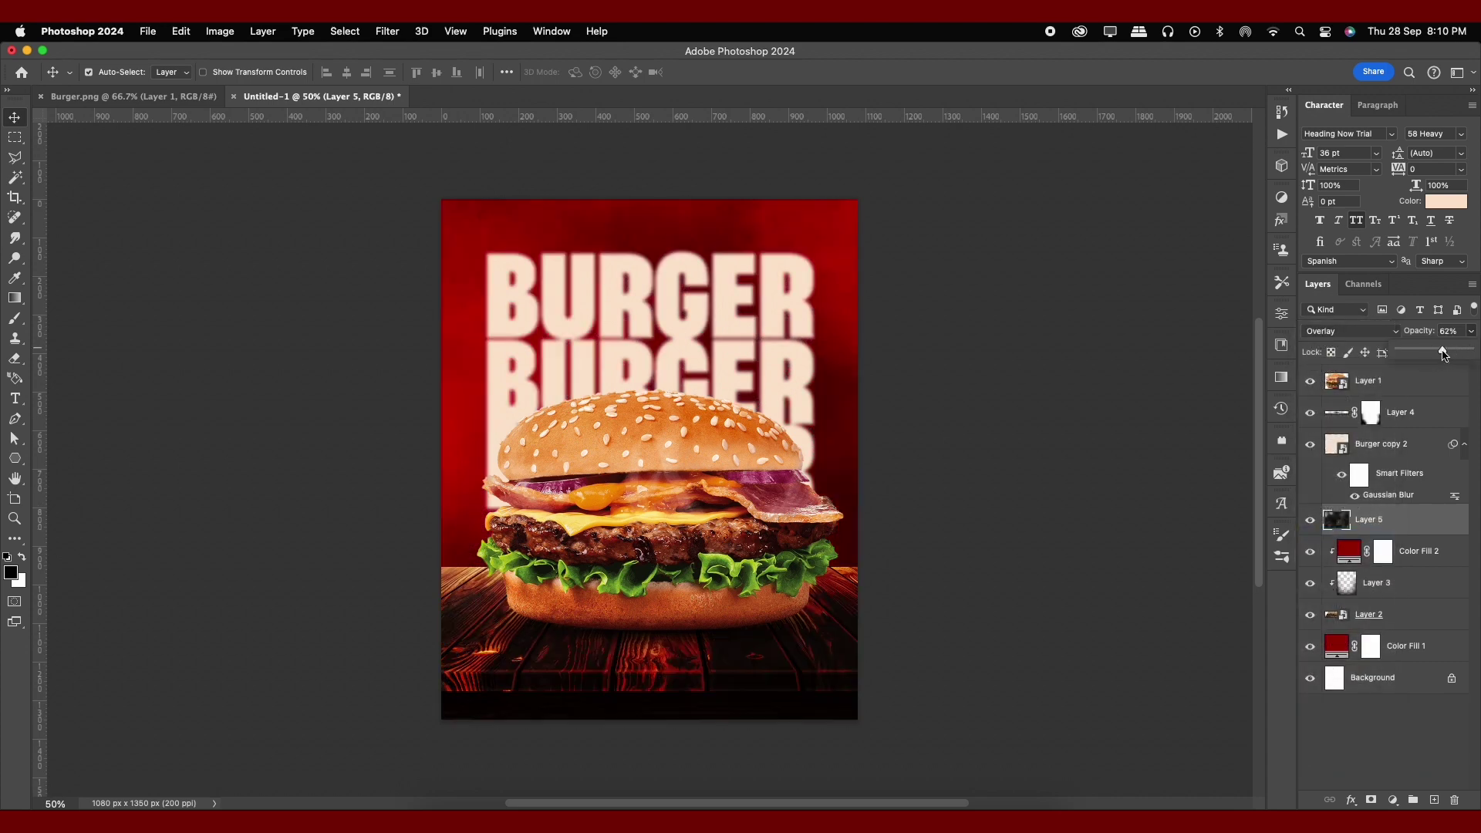
left_click_drag(1444, 354, 1428, 354)
Step: Shrink and reposition the texture layer on the canvas
key("super+t")
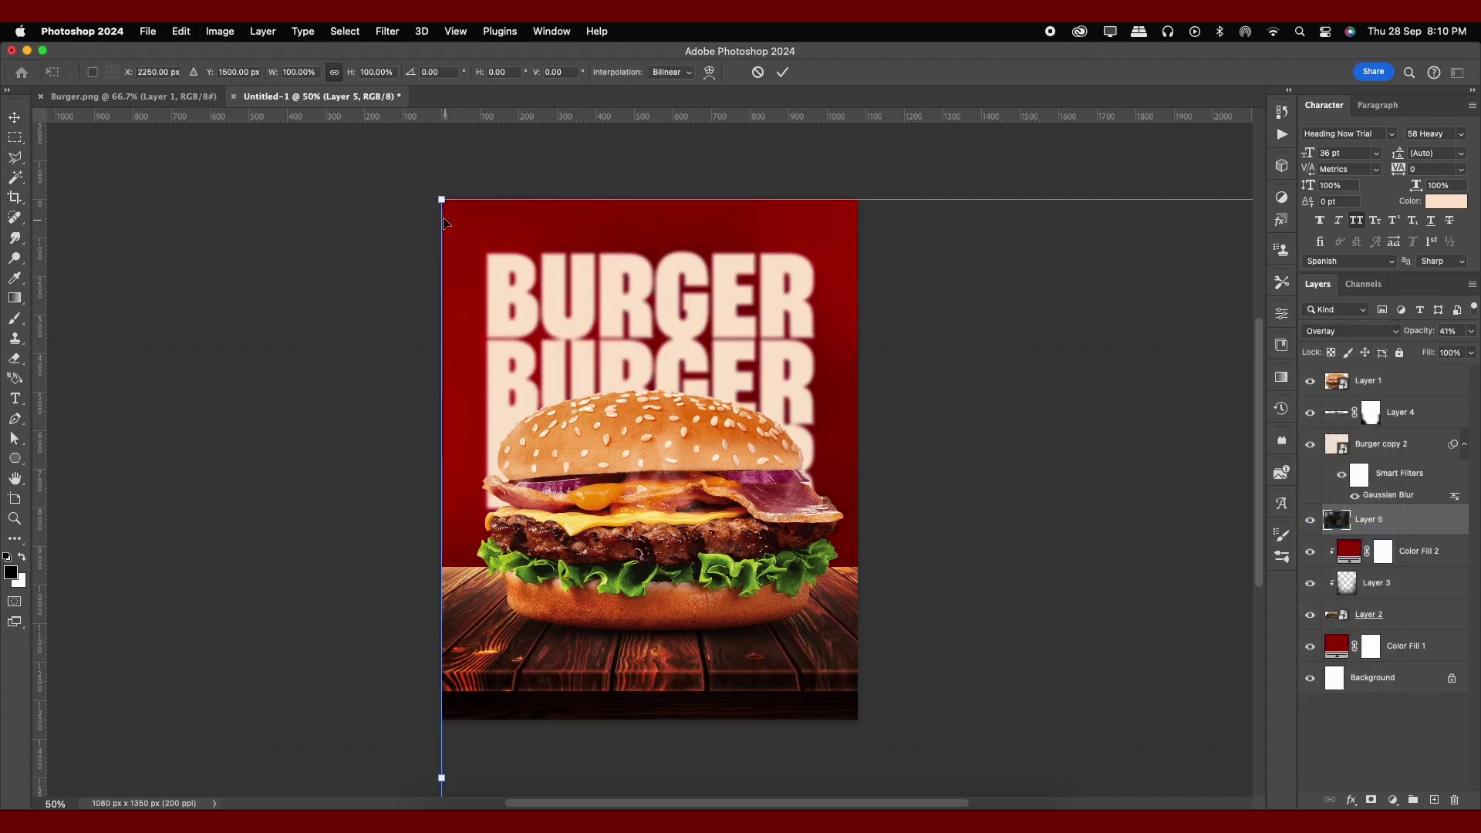
left_click_drag(441, 200, 323, 179)
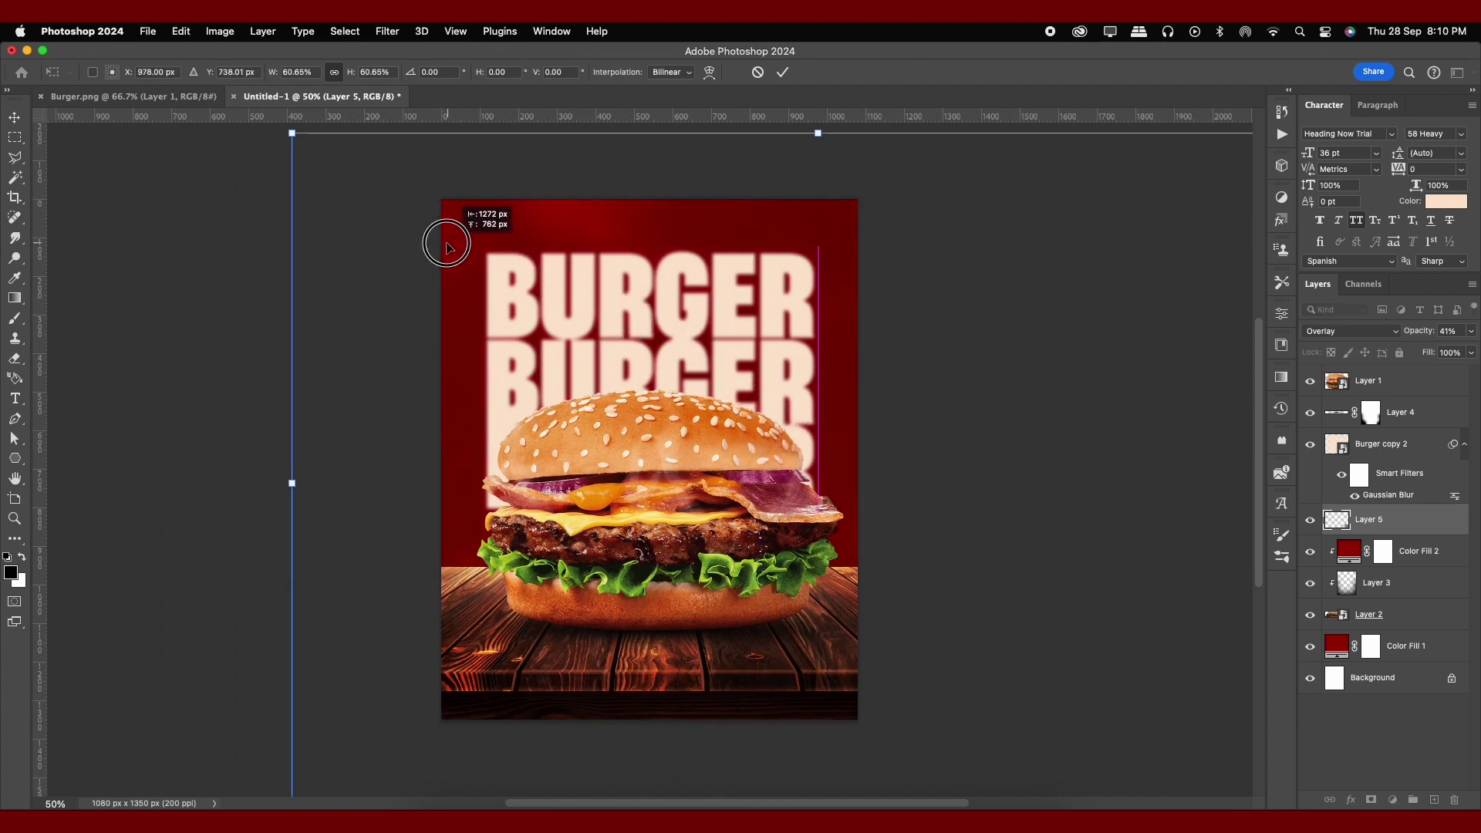
left_click_drag(257, 139, 513, 305)
left_click_drag(806, 393, 666, 332)
left_click_drag(908, 237, 1013, 166)
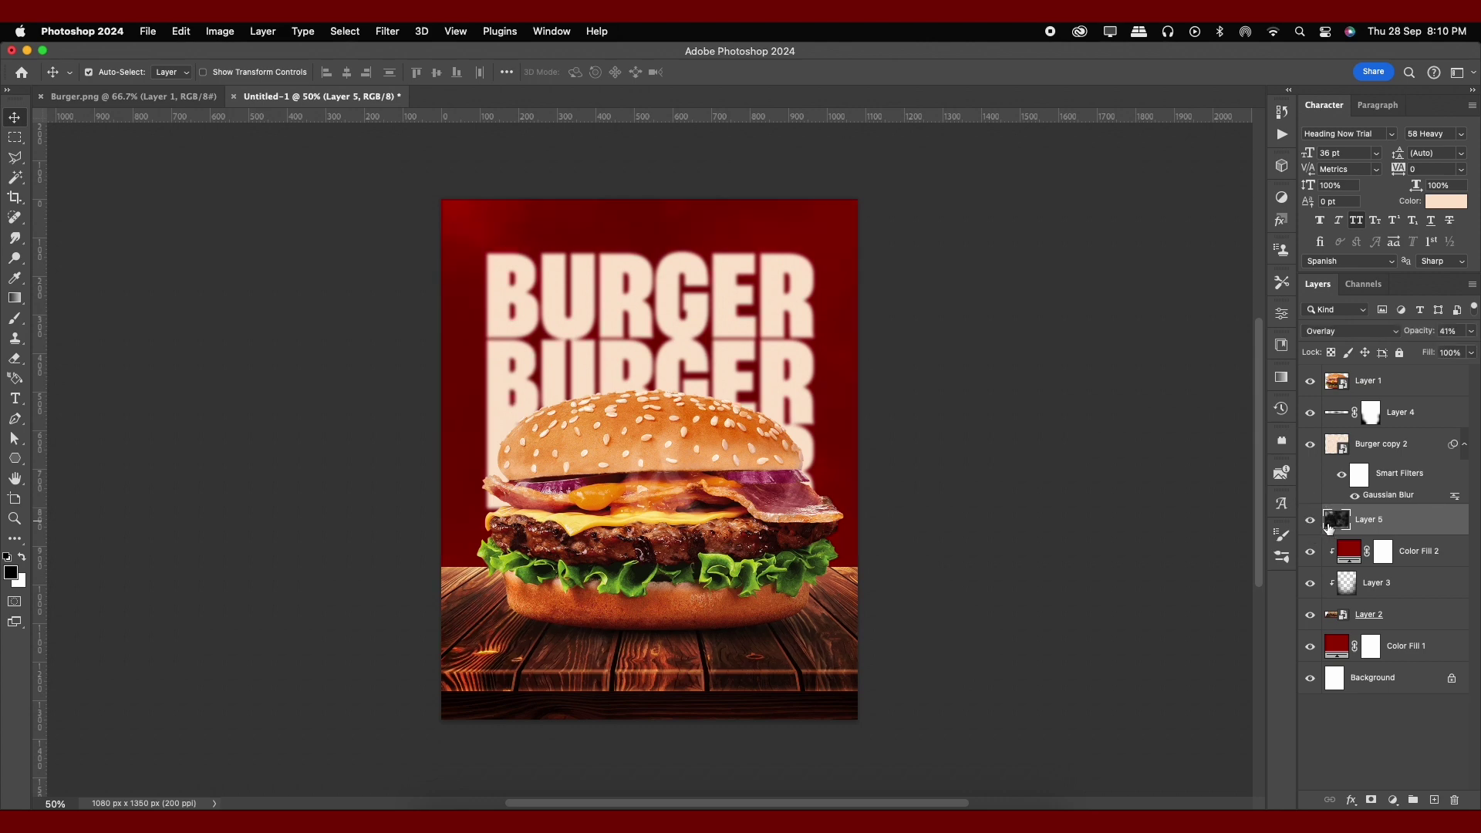
Step: Move the texture above Color Fill 1, set it to Pin Light, and enlarge it over the poster
left_click_drag(1413, 531, 1397, 625)
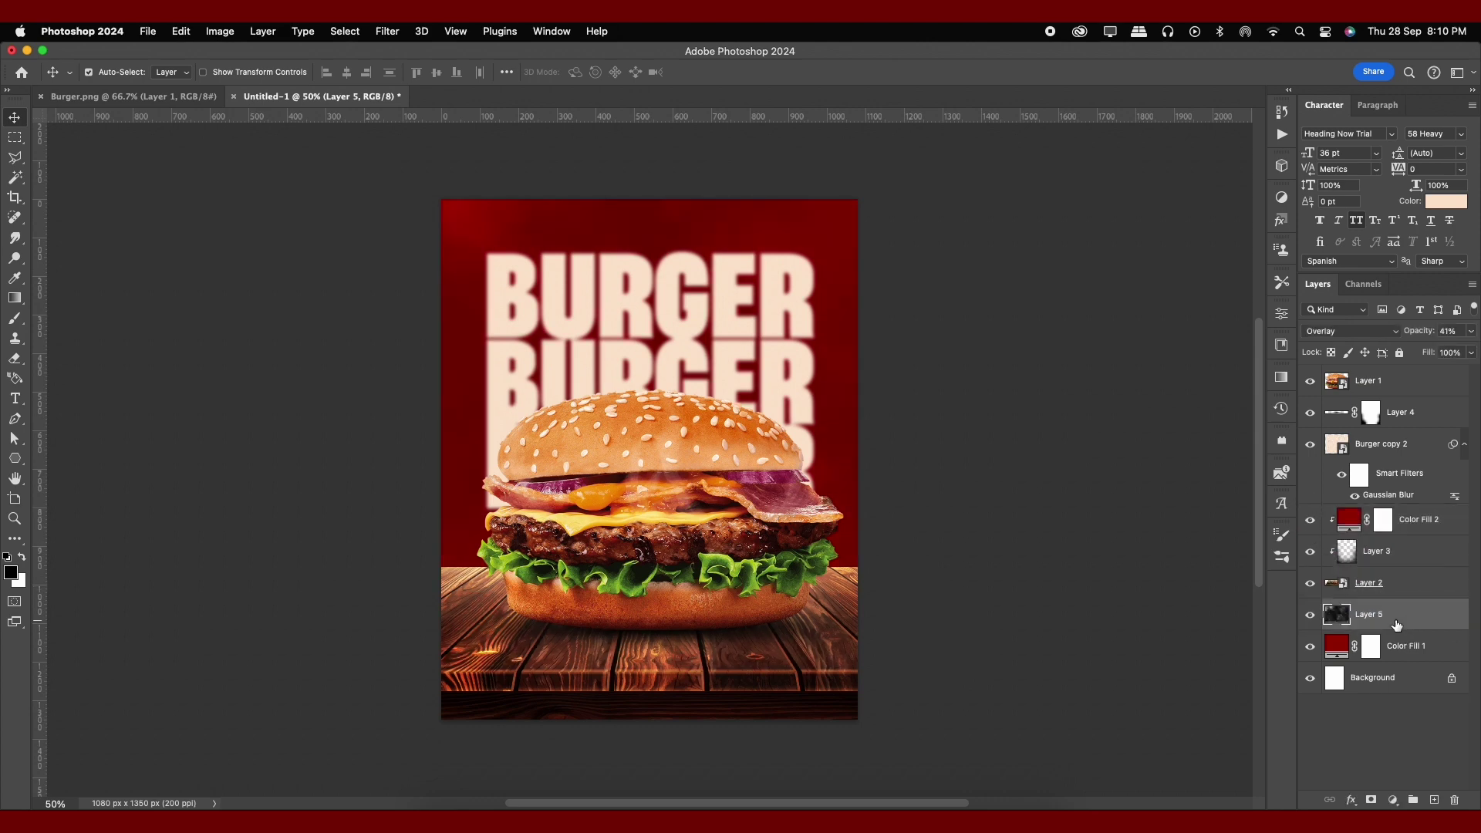
left_click(1368, 335)
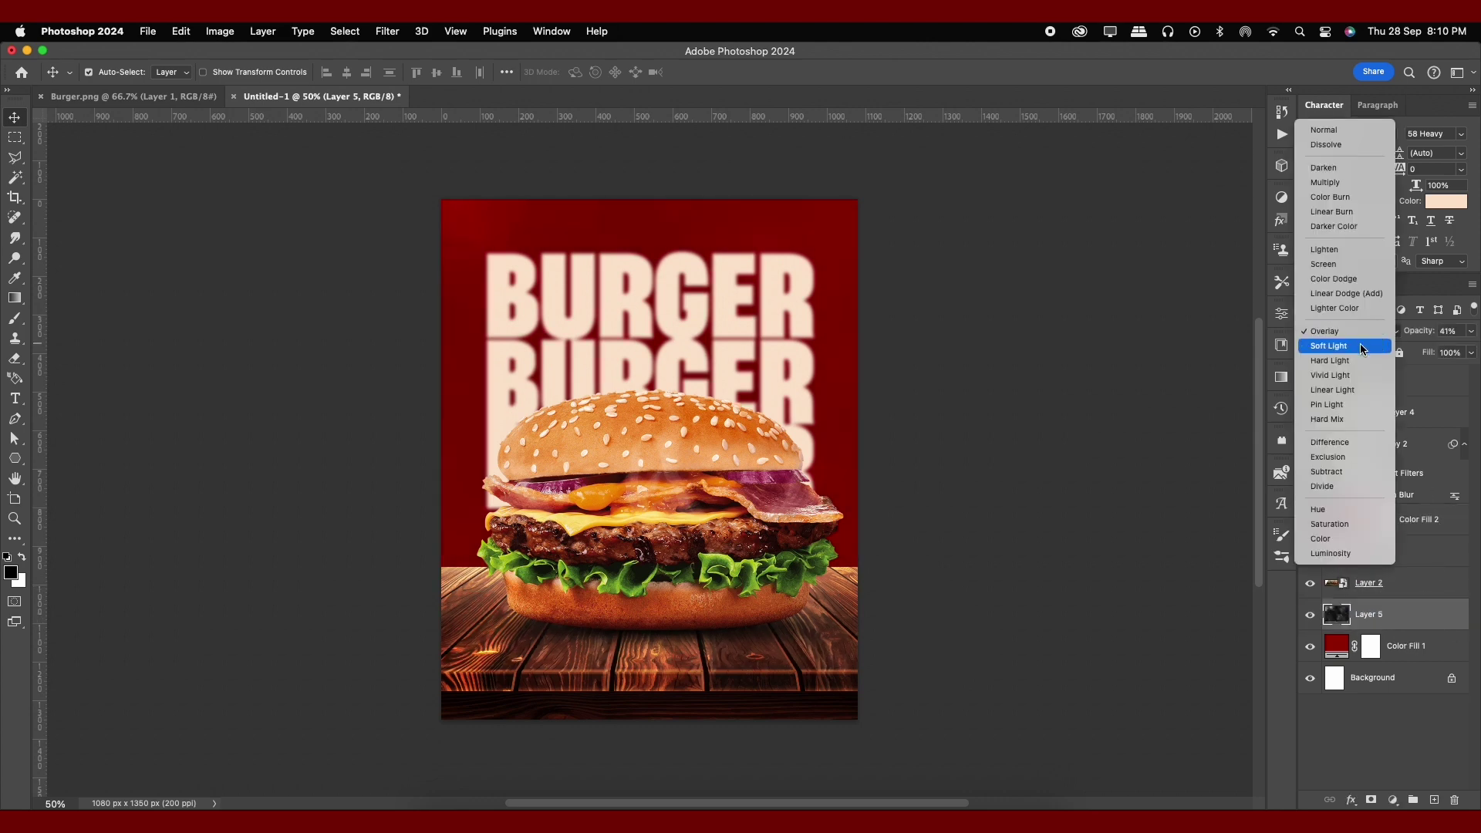
left_click(1360, 405)
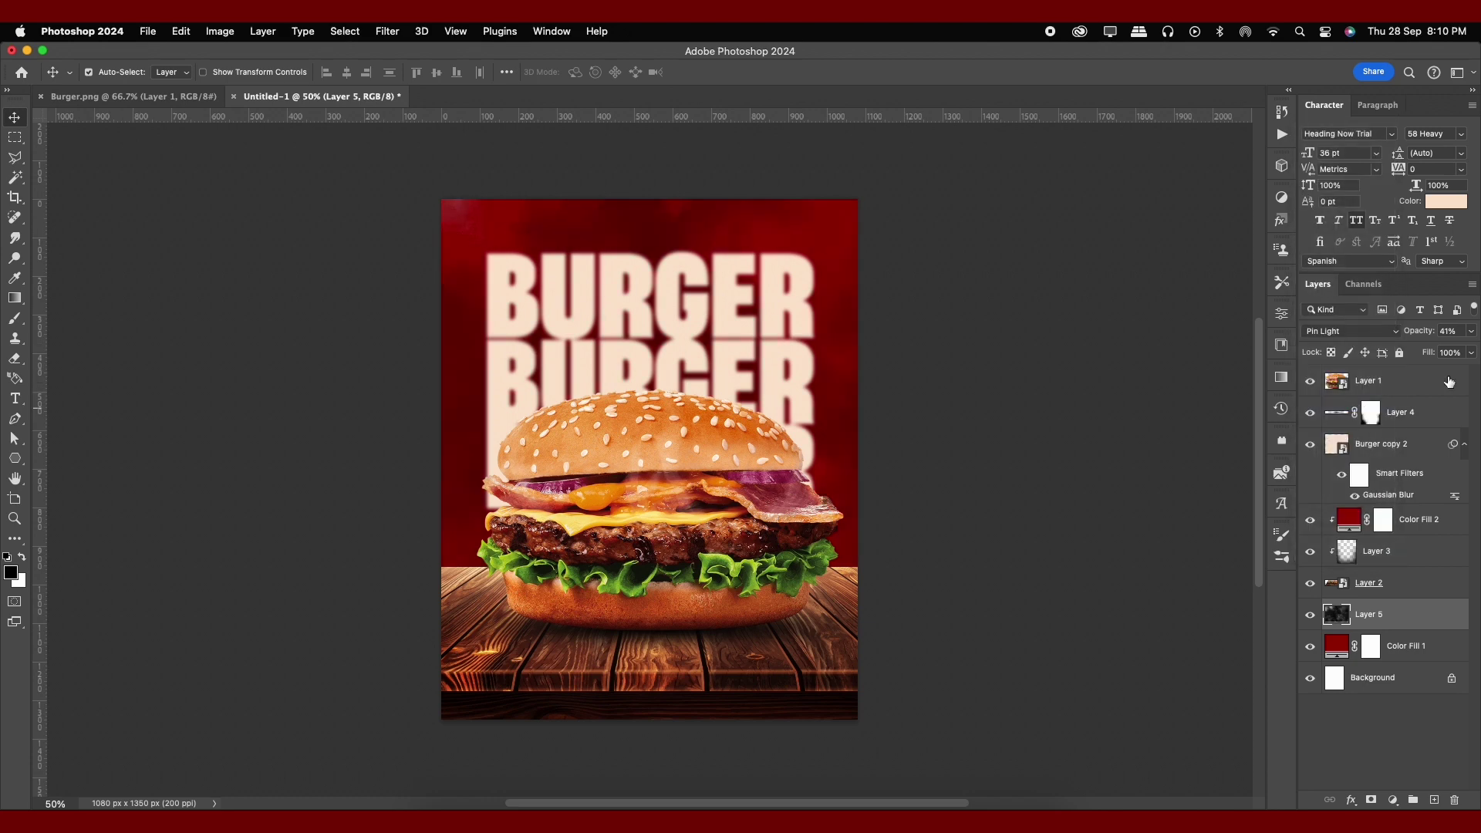
key("super+t")
left_click_drag(1012, 164, 1050, 151)
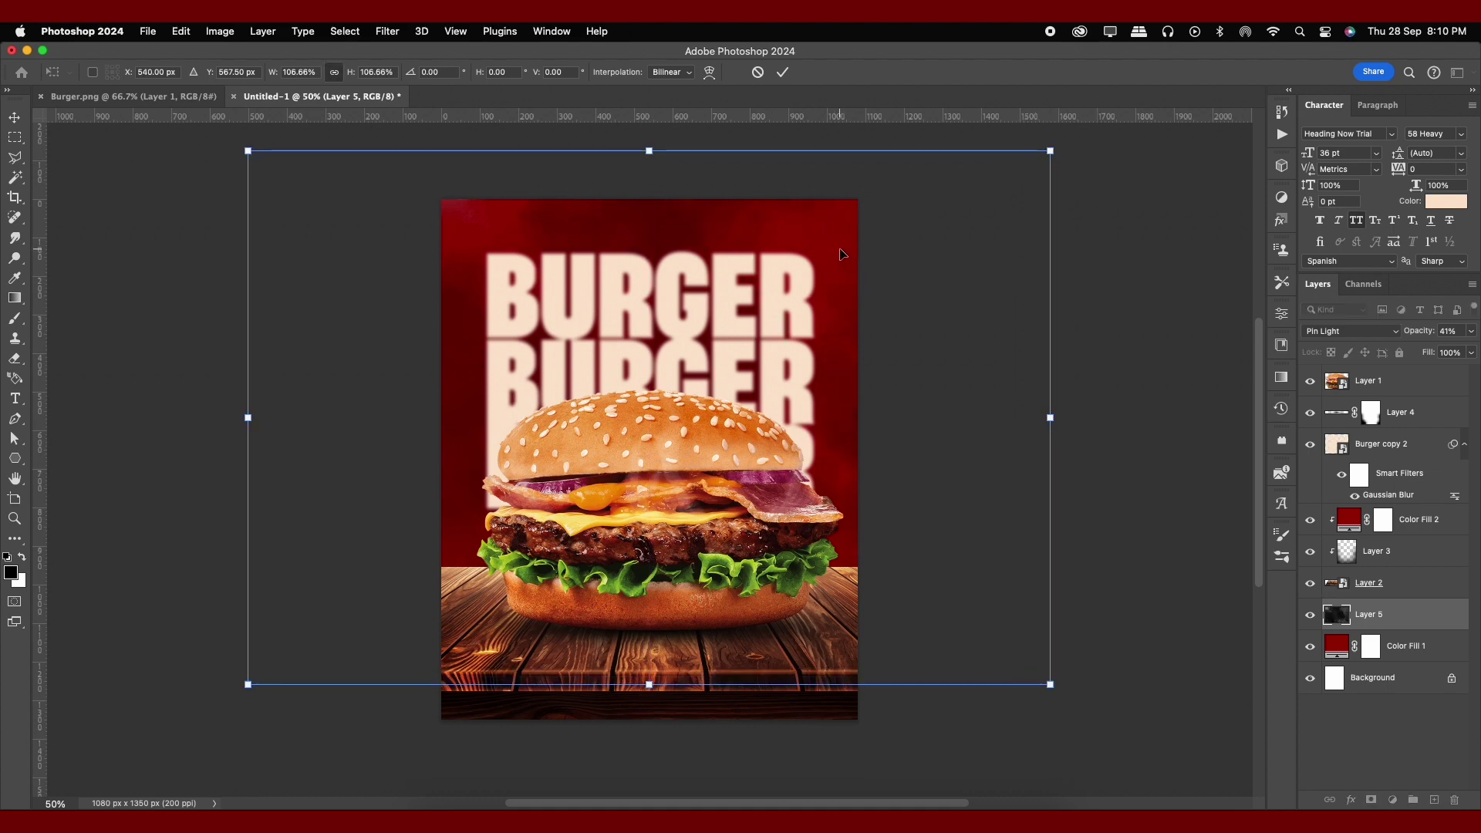
key("Return")
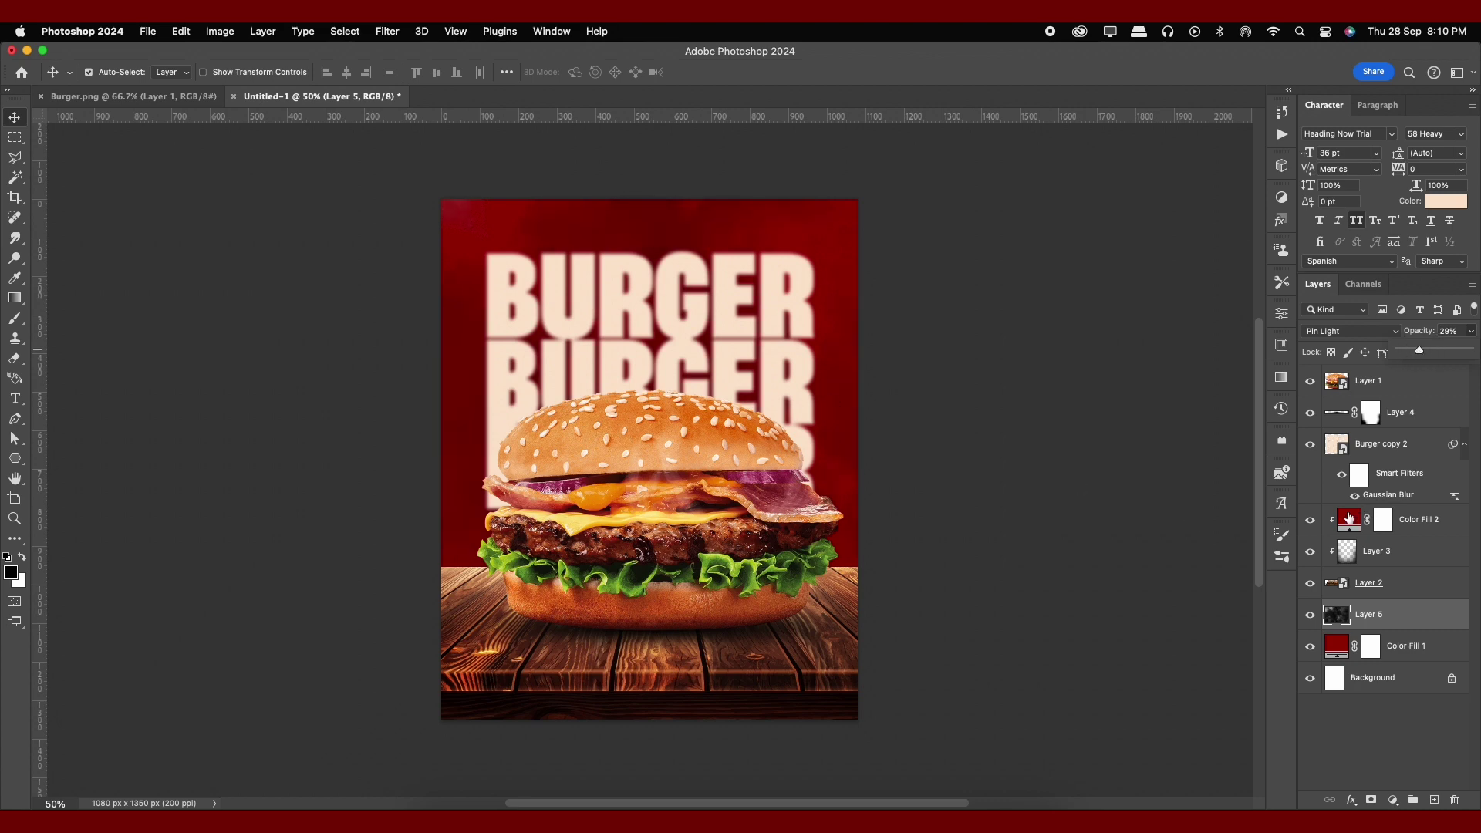
Step: Place the Green Leaf lettuce image into the poster and rotate it about 110 degrees
left_click(1464, 446)
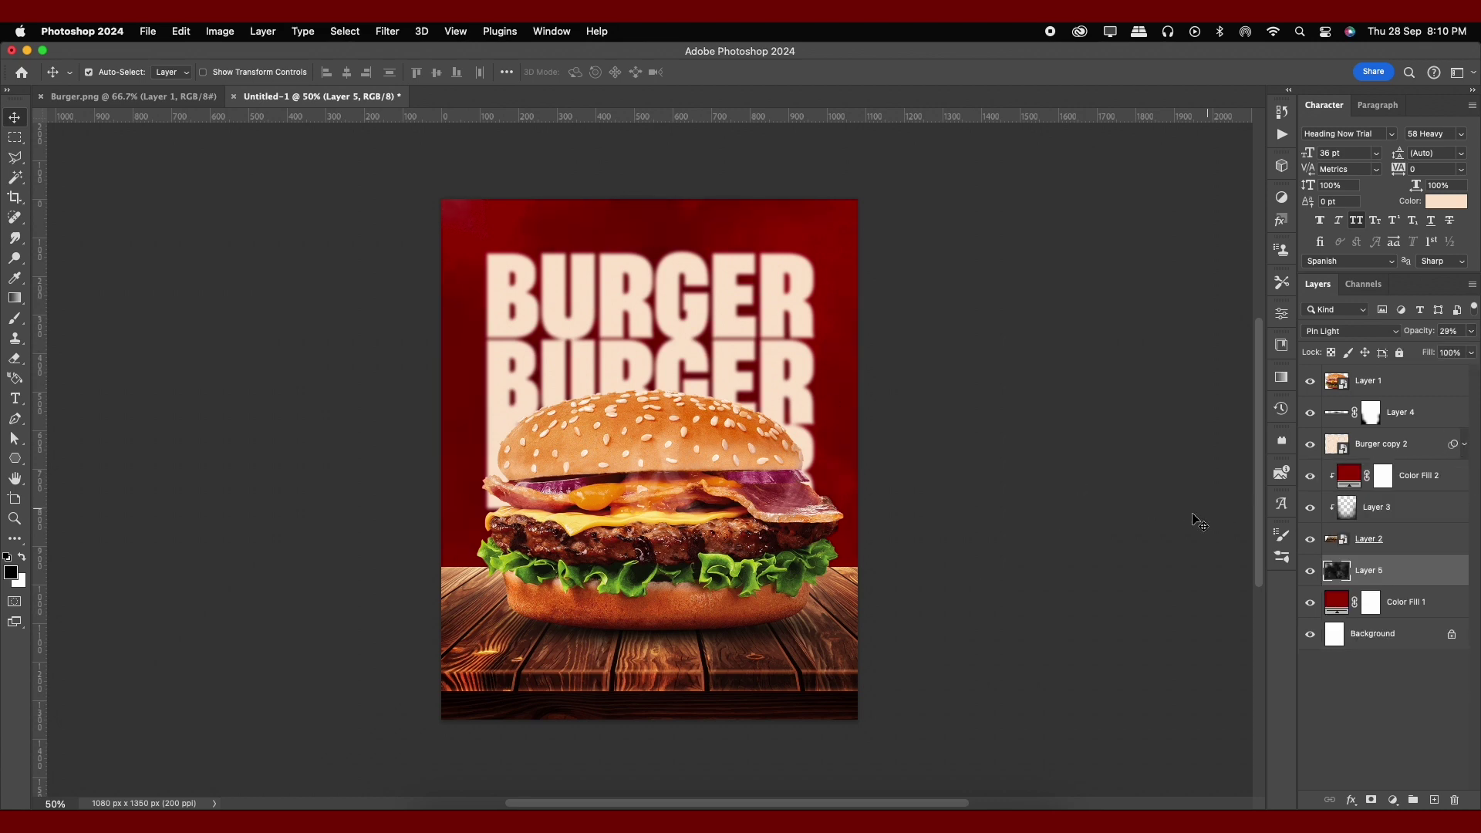
left_click(448, 809)
left_click_drag(408, 268, 652, 450)
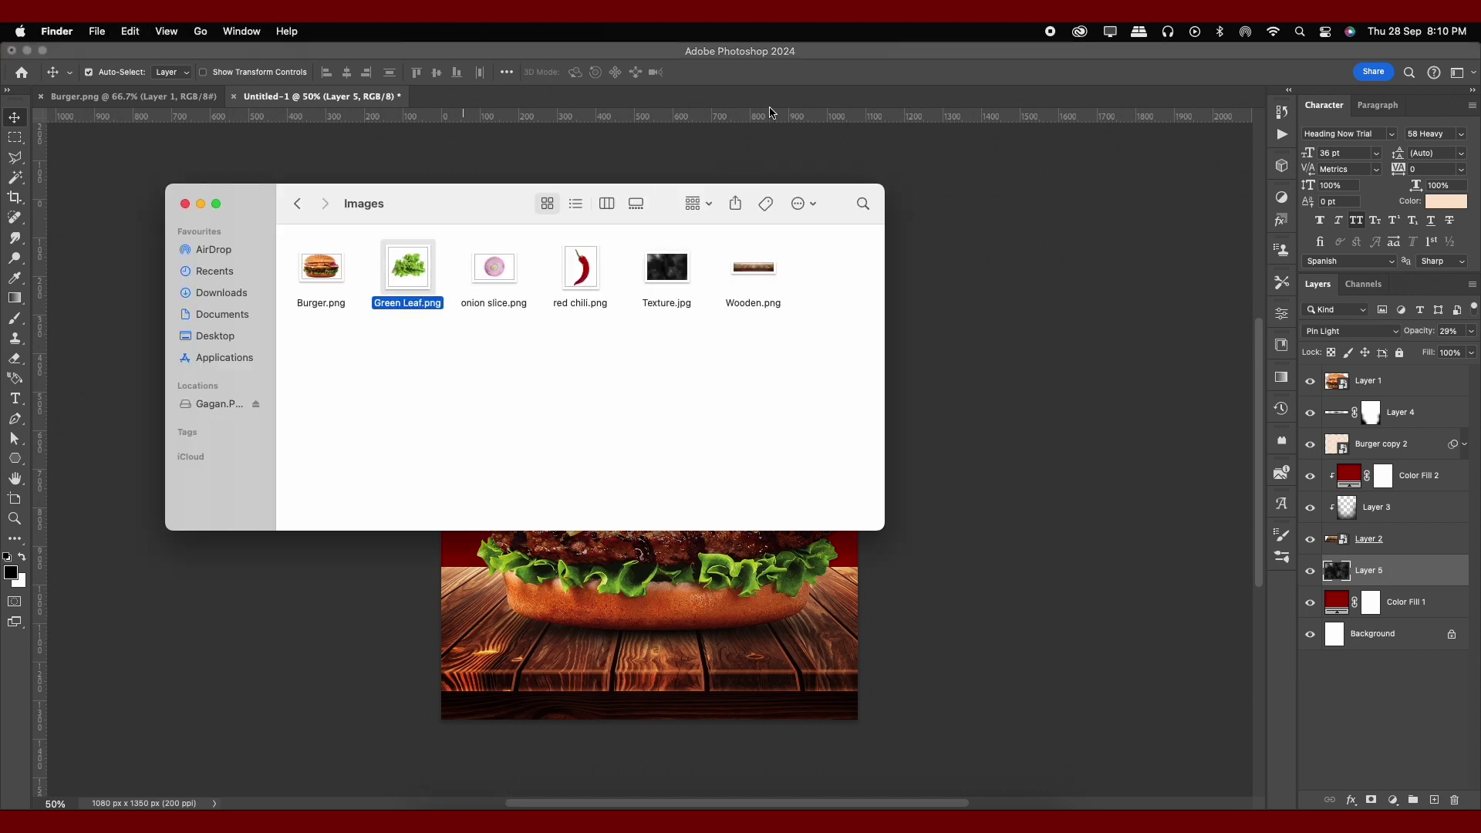
mouse_move(750, 392)
left_mouse_down()
mouse_move(757, 534)
mouse_move(881, 613)
left_mouse_up()
Step: Enlarge the lettuce into the top-right corner and give it a motion blur
left_click_drag(738, 549, 904, 259)
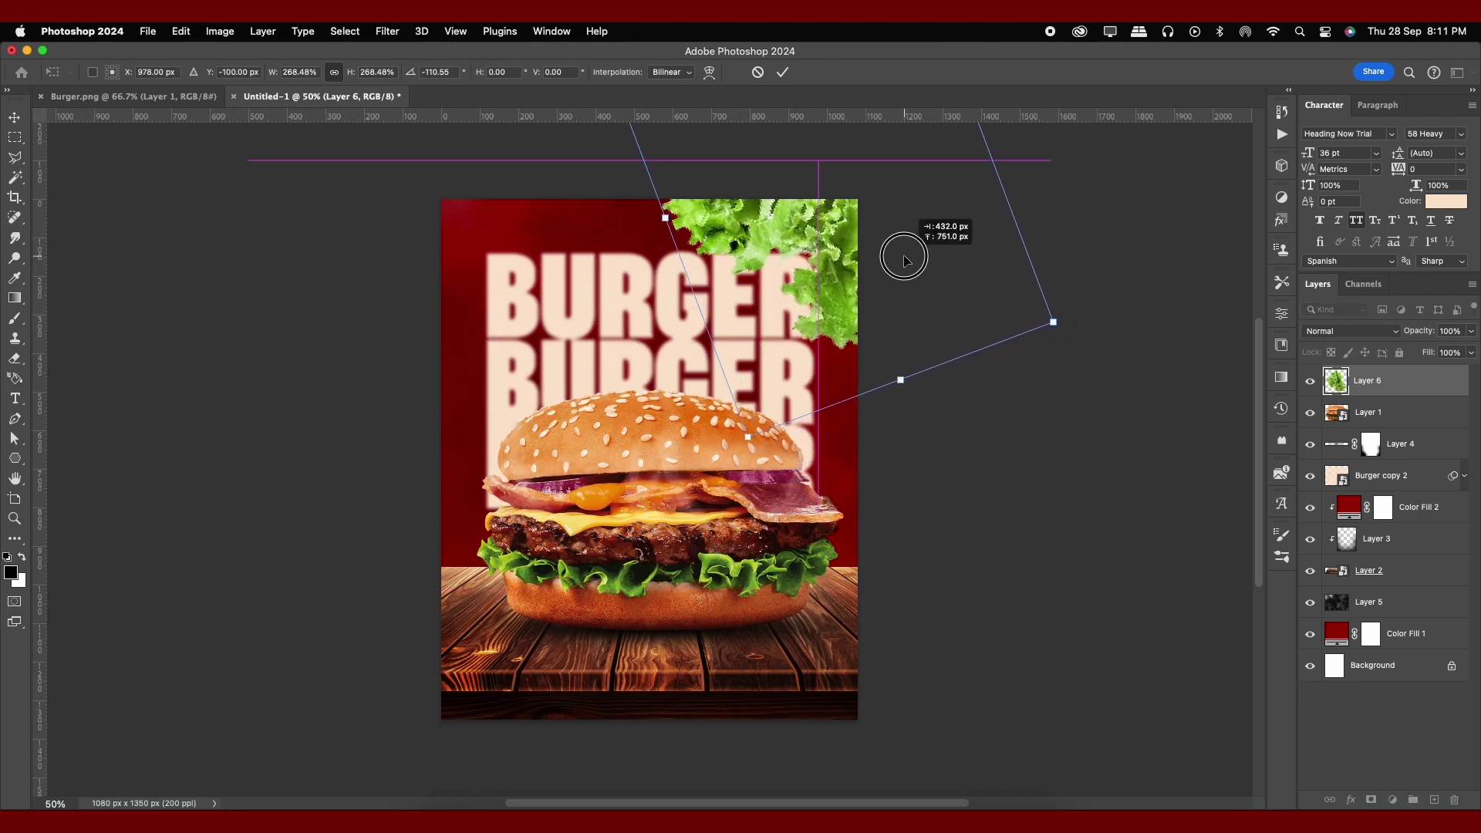
key("Return")
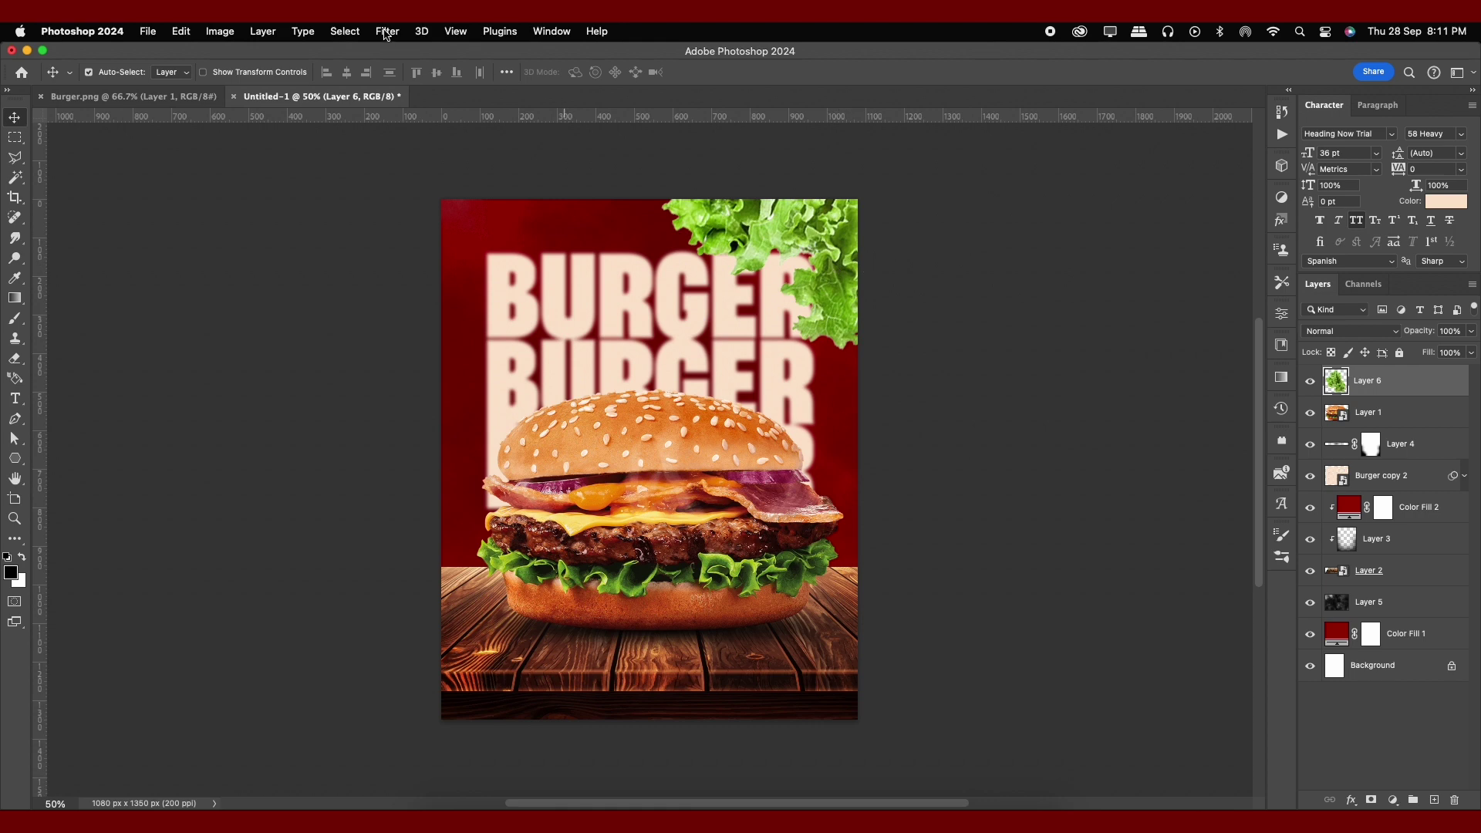
left_click(386, 33)
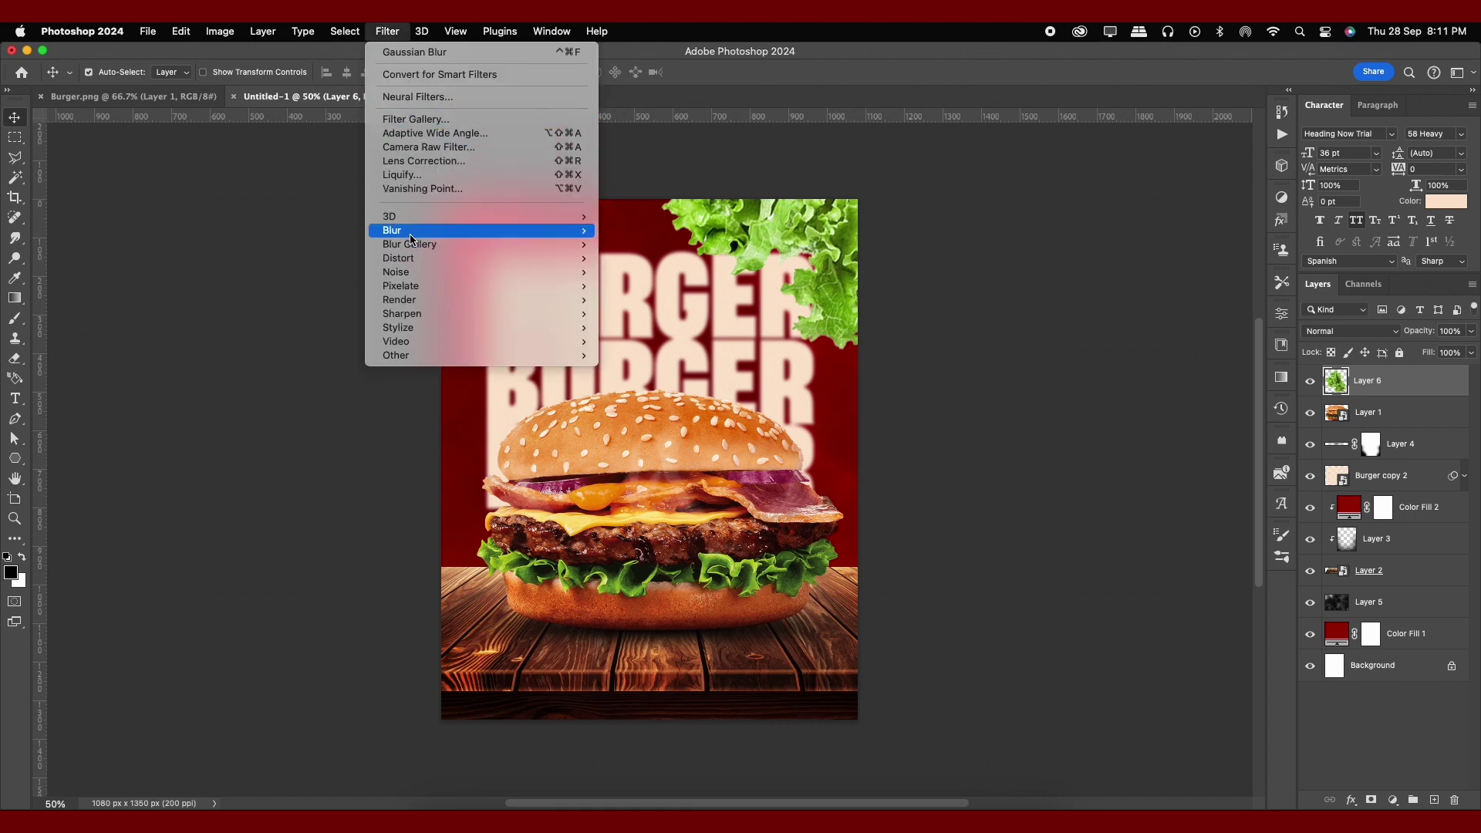
mouse_move(393, 230)
left_click(696, 314)
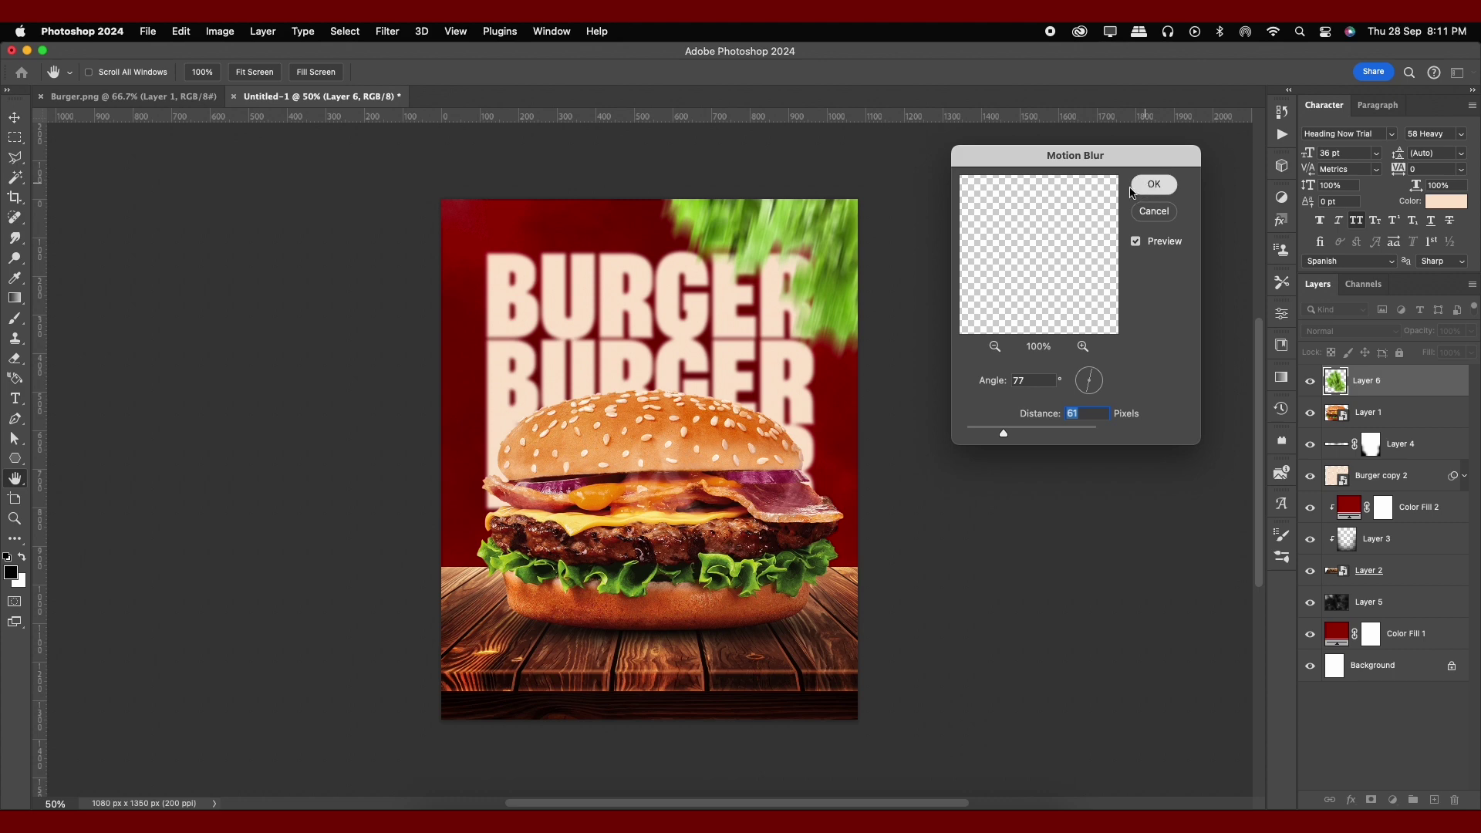
left_click(1155, 185)
key("v")
Step: Place a lettuce copy scaled to about 70% at the bottom-left edge
mouse_move(803, 241)
left_mouse_down()
mouse_move(553, 492)
mouse_move(515, 604)
left_mouse_up()
key("ctrl+t")
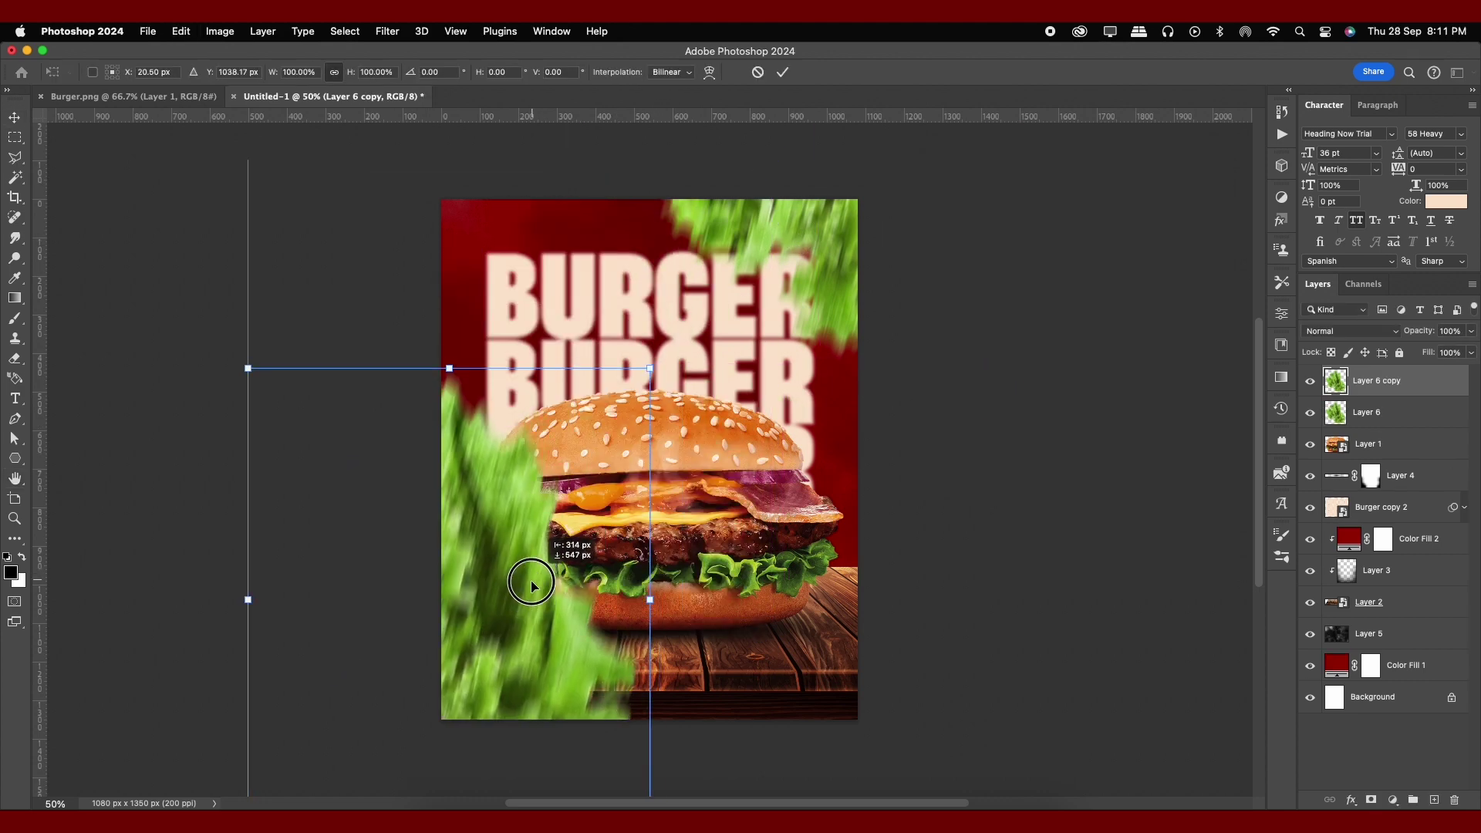
left_click_drag(629, 398, 571, 467)
left_click_drag(497, 540, 463, 514)
key("Return")
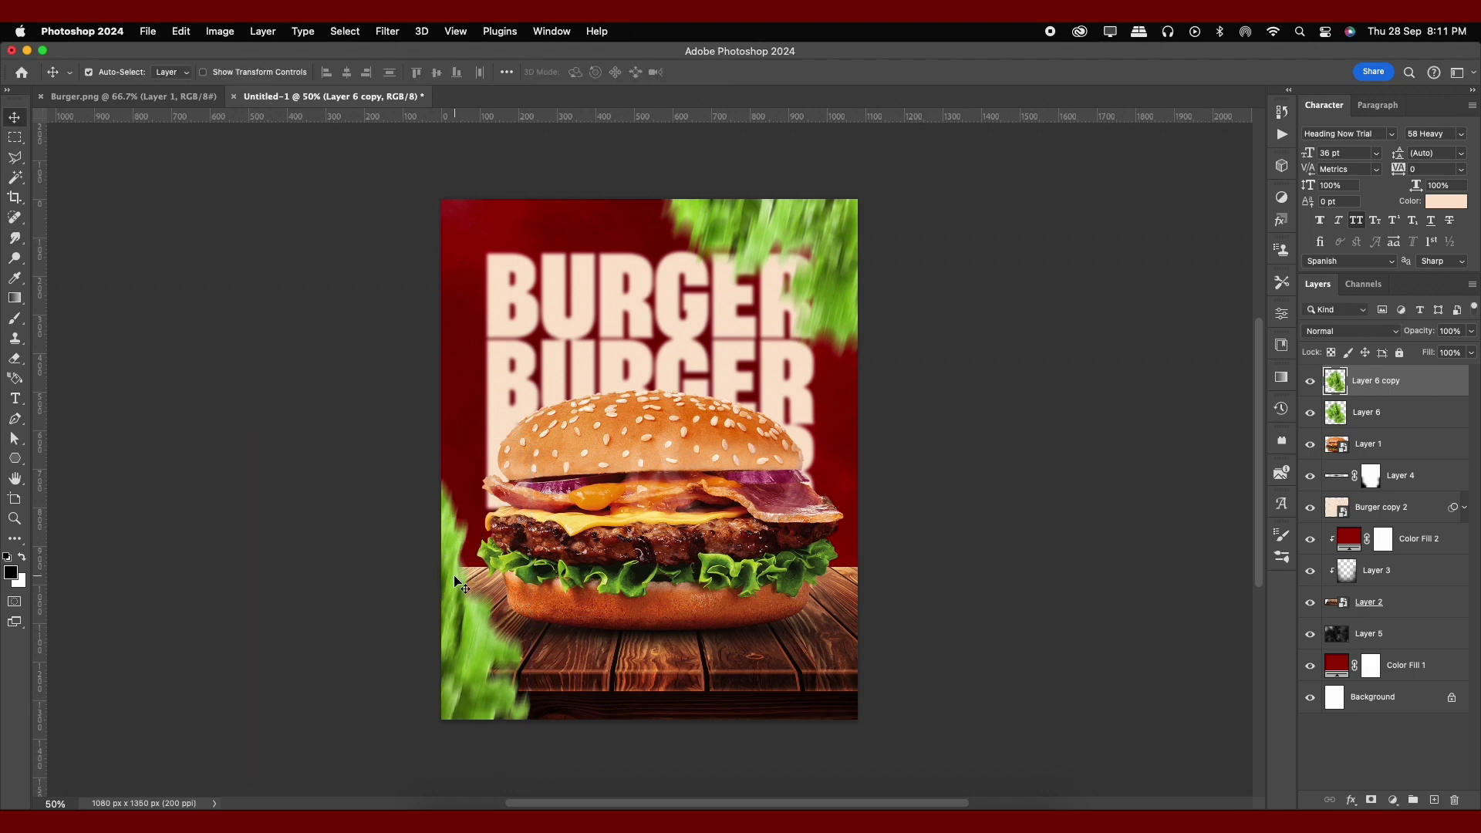
left_click_drag(463, 665, 463, 673)
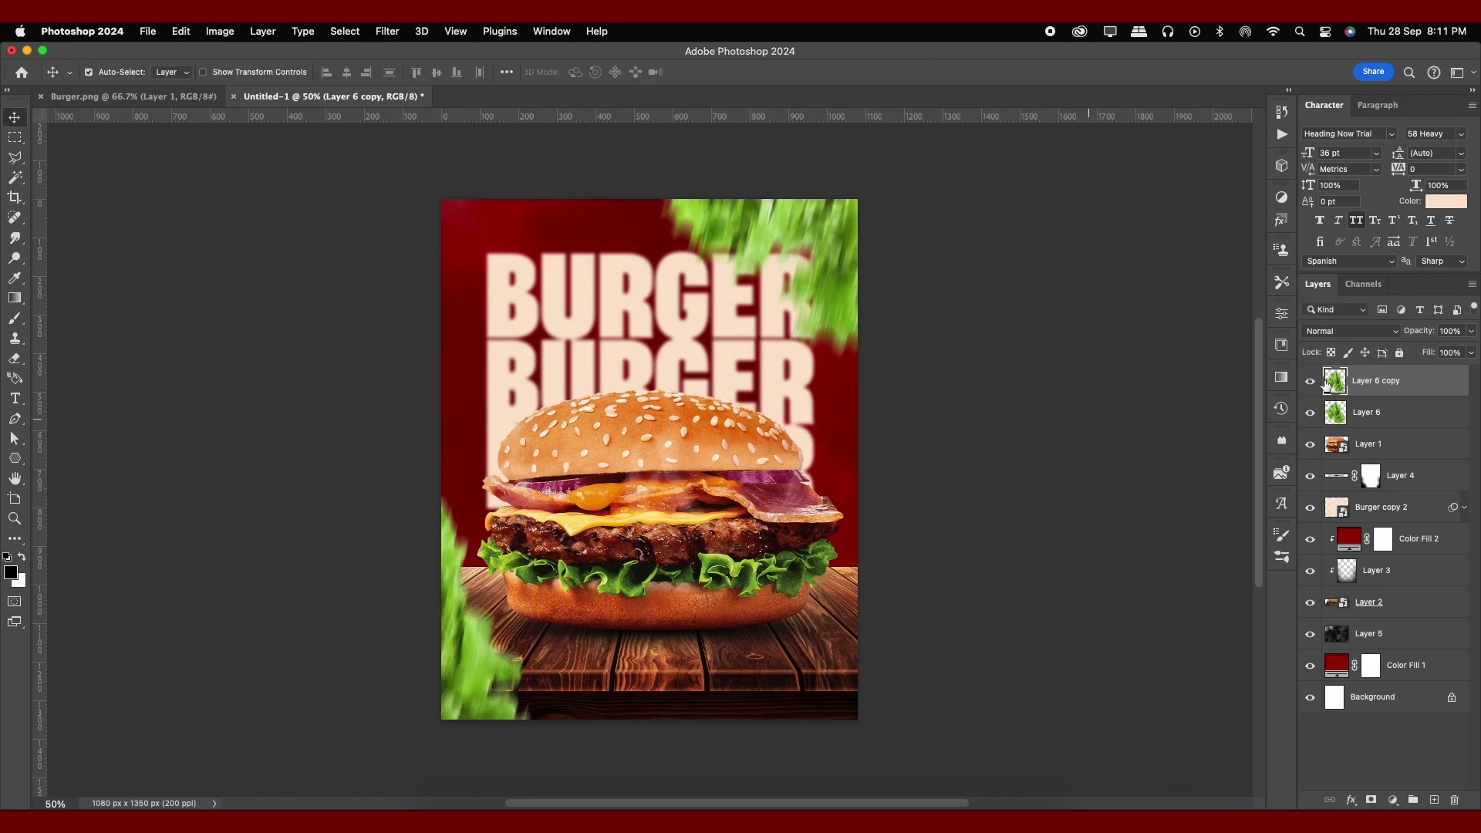
left_click(432, 806)
Step: Add the onion slice image at the poster's left edge and motion-blur it
left_click(503, 283)
left_click_drag(793, 118, 721, 298)
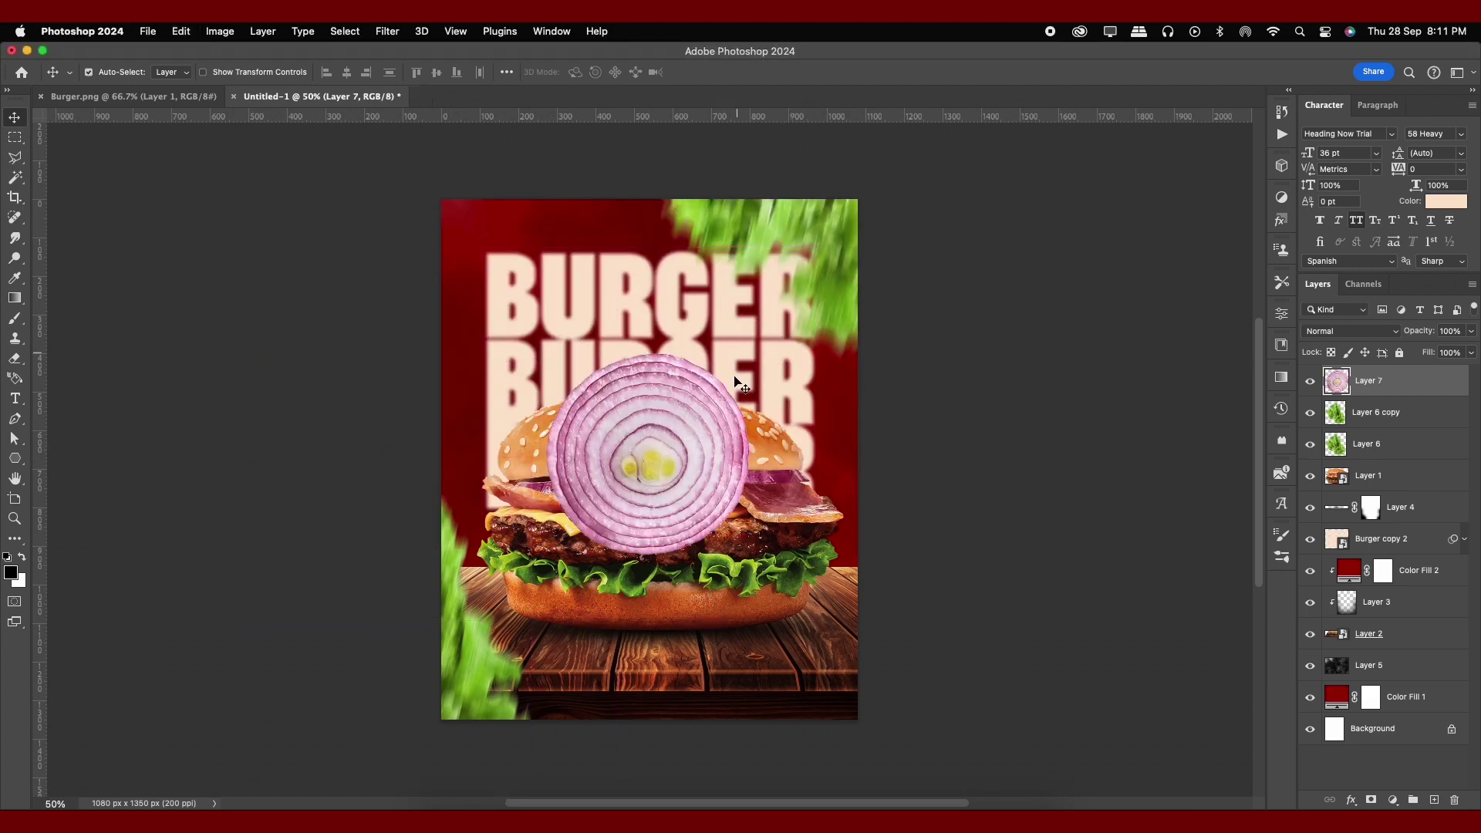
left_click_drag(751, 350, 617, 432)
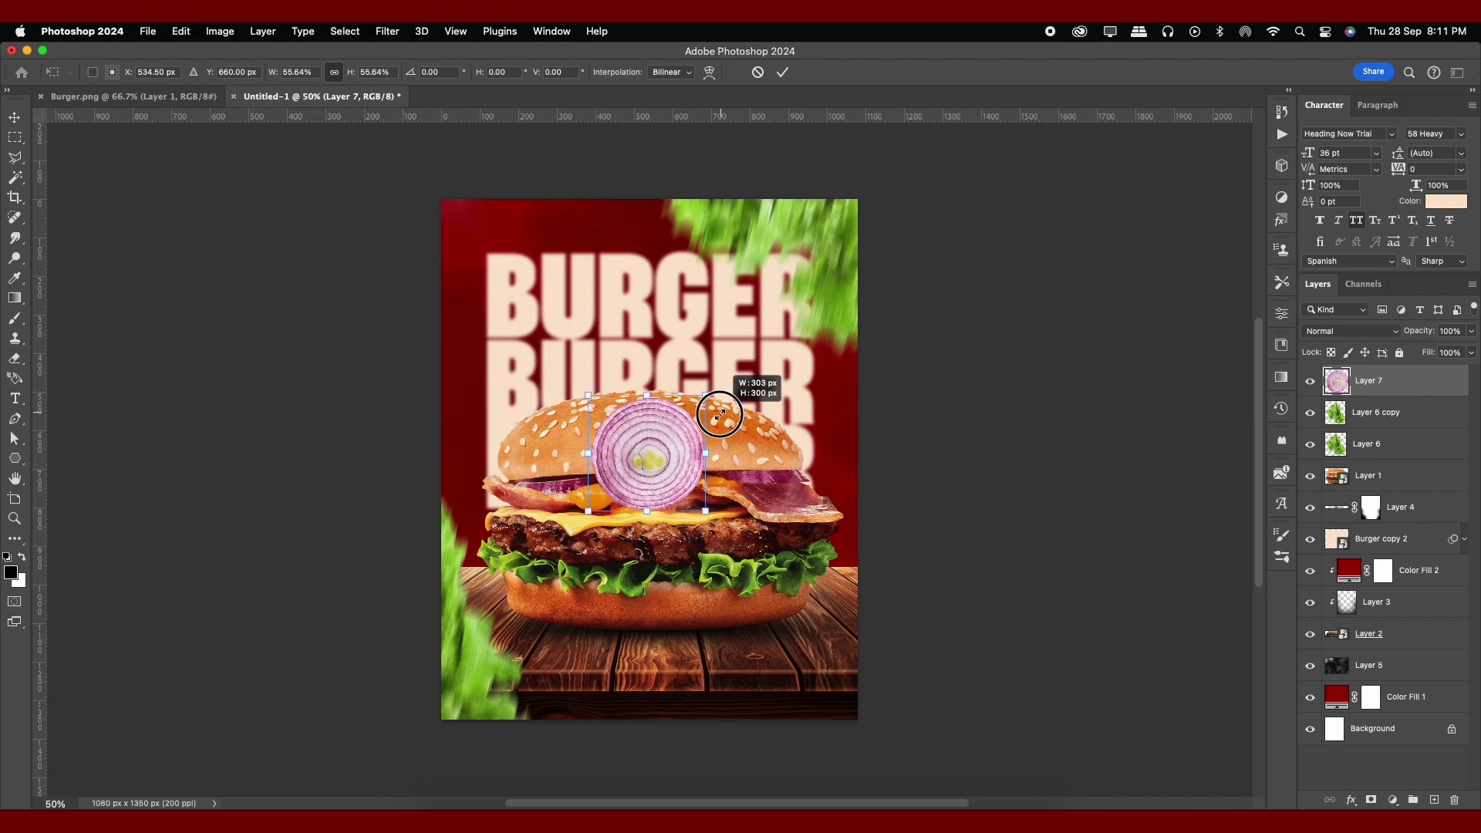
mouse_move(617, 432)
left_mouse_down()
mouse_move(424, 422)
mouse_move(529, 349)
mouse_move(511, 351)
left_mouse_up()
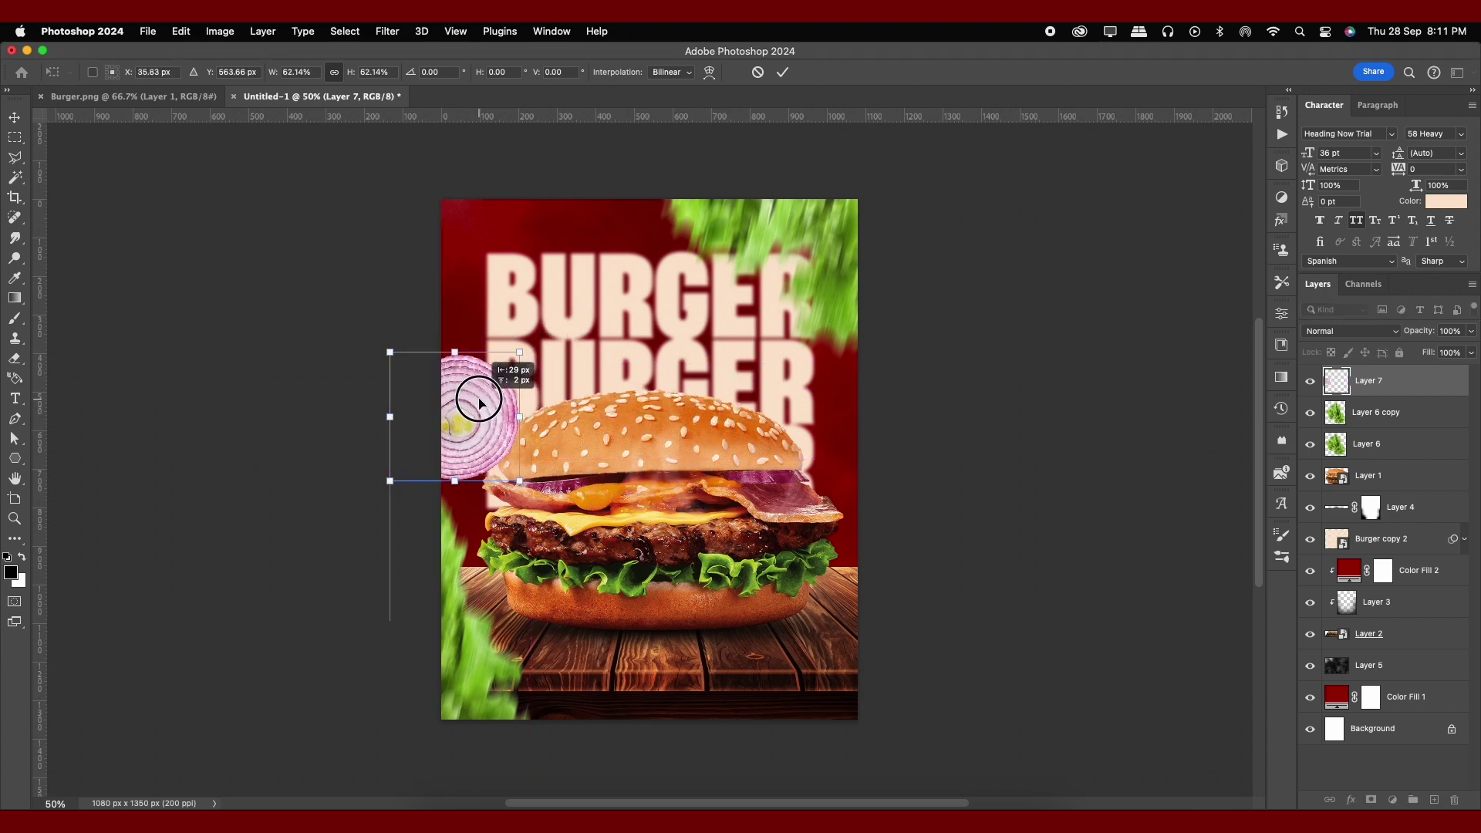
key("Return")
left_click(386, 30)
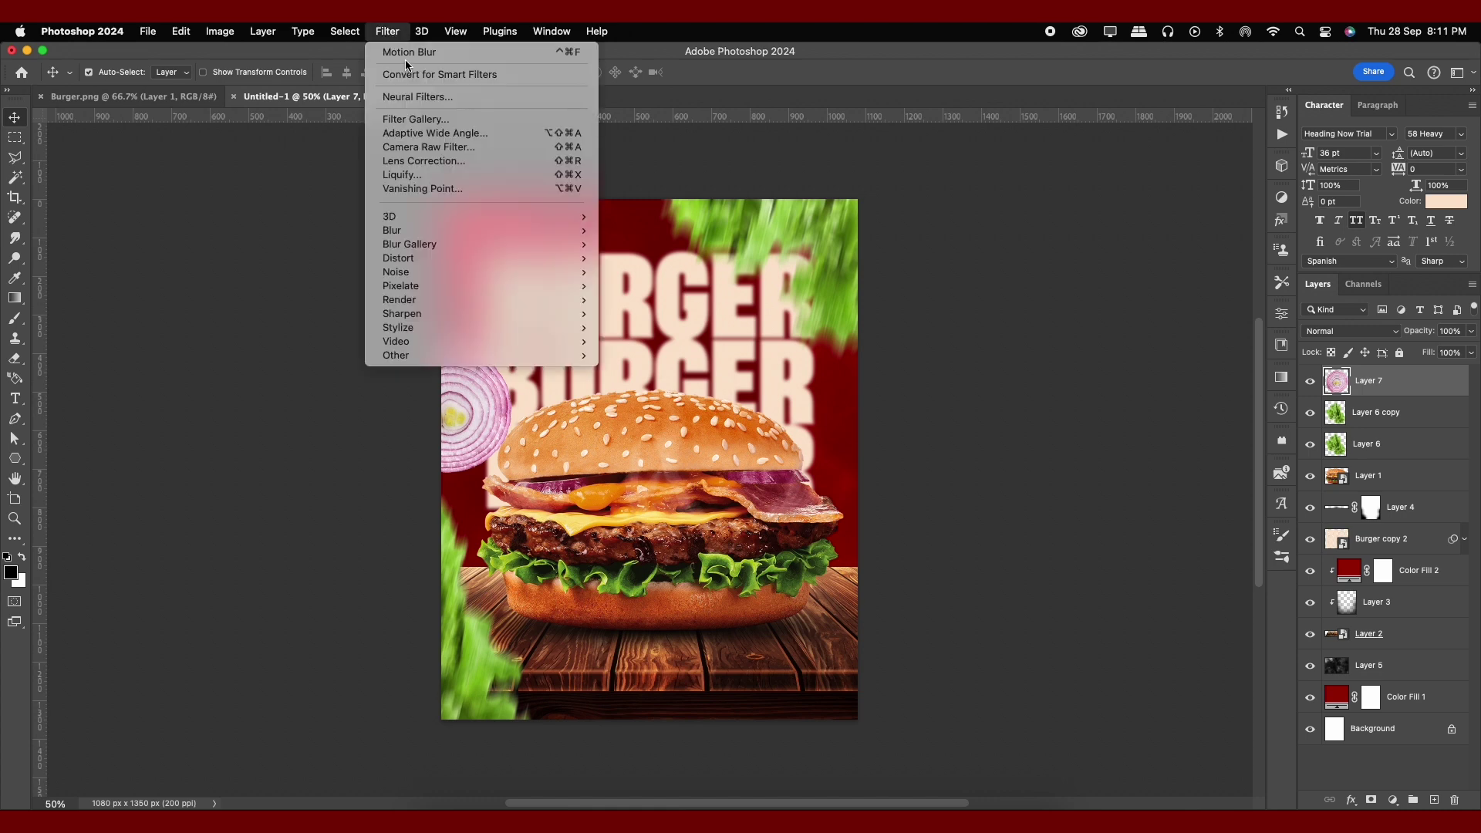
left_click(405, 52)
Step: Tuck an onion copy behind the burger's right edge, faded to 64% opacity
key("ctrl+alt+t")
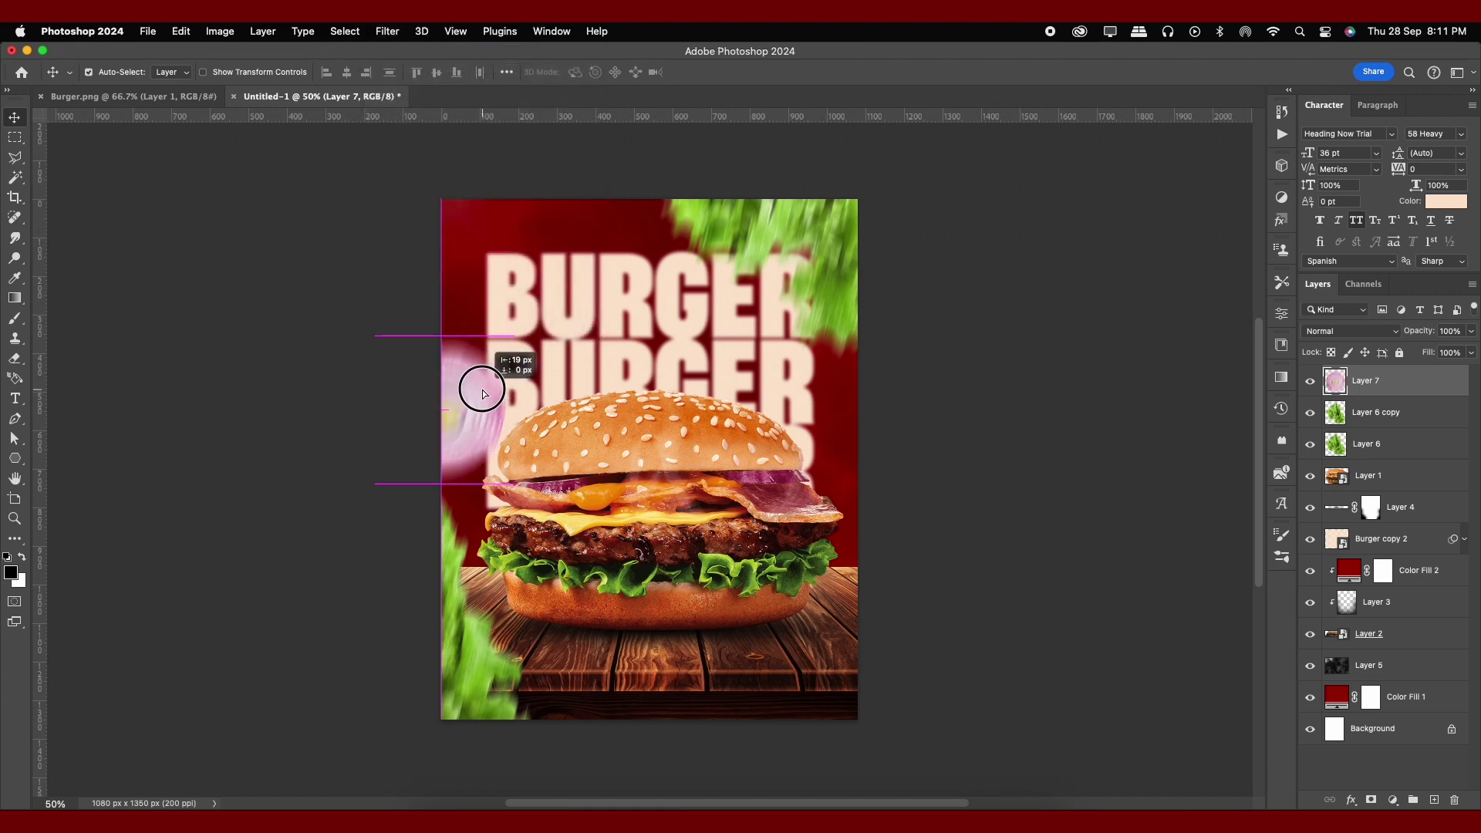
left_click_drag(487, 395, 779, 482)
mouse_move(819, 429)
left_mouse_down()
mouse_move(785, 467)
mouse_move(756, 415)
mouse_move(818, 519)
mouse_move(861, 411)
mouse_move(834, 419)
left_mouse_up()
key("Return")
left_click_drag(1361, 393, 1382, 587)
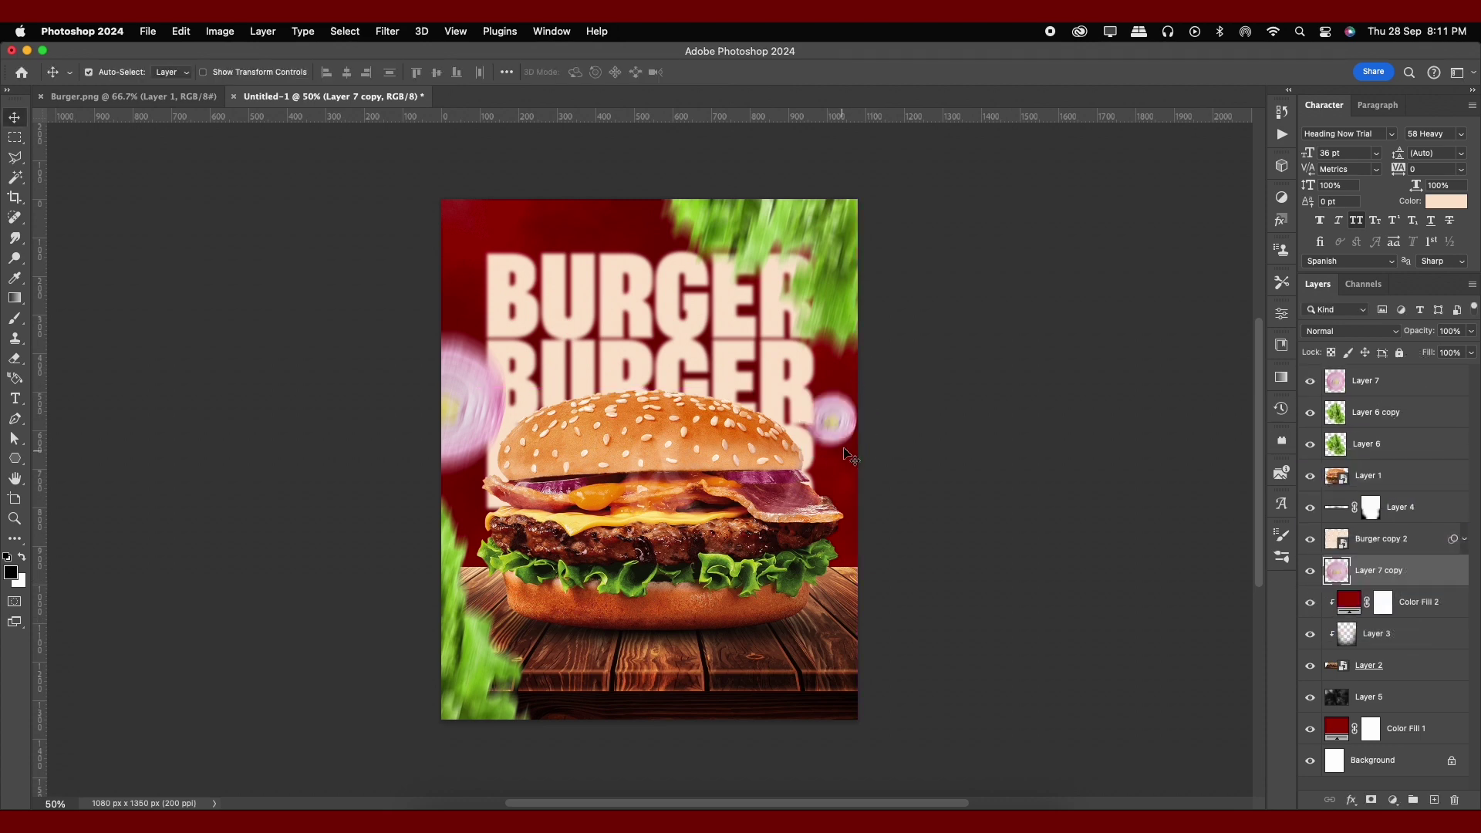
key("super+t")
mouse_move(839, 393)
left_mouse_down()
mouse_move(848, 384)
mouse_move(832, 409)
left_mouse_up()
key("Return")
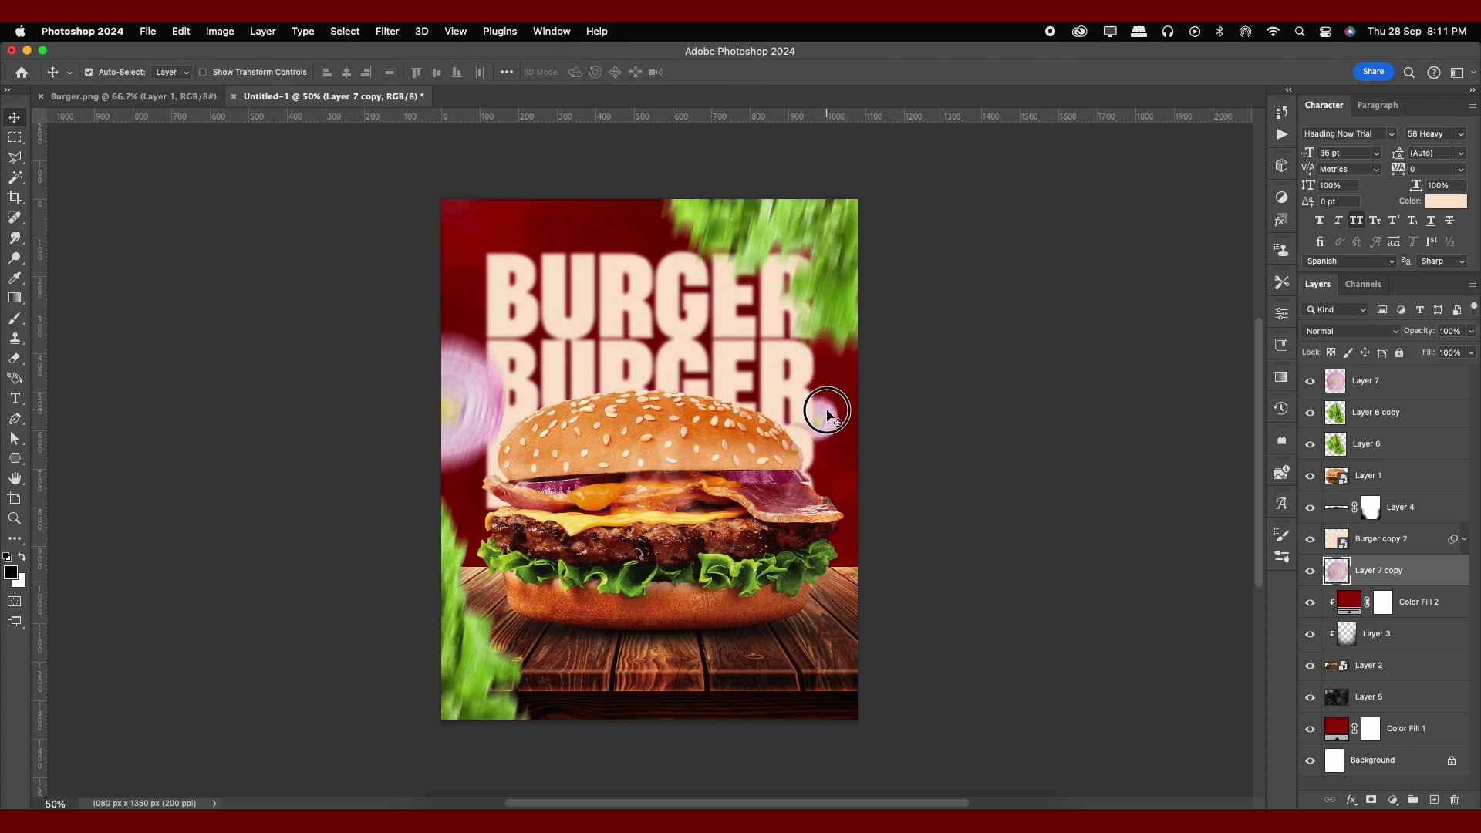
left_click(1471, 331)
left_click_drag(1445, 352, 1444, 353)
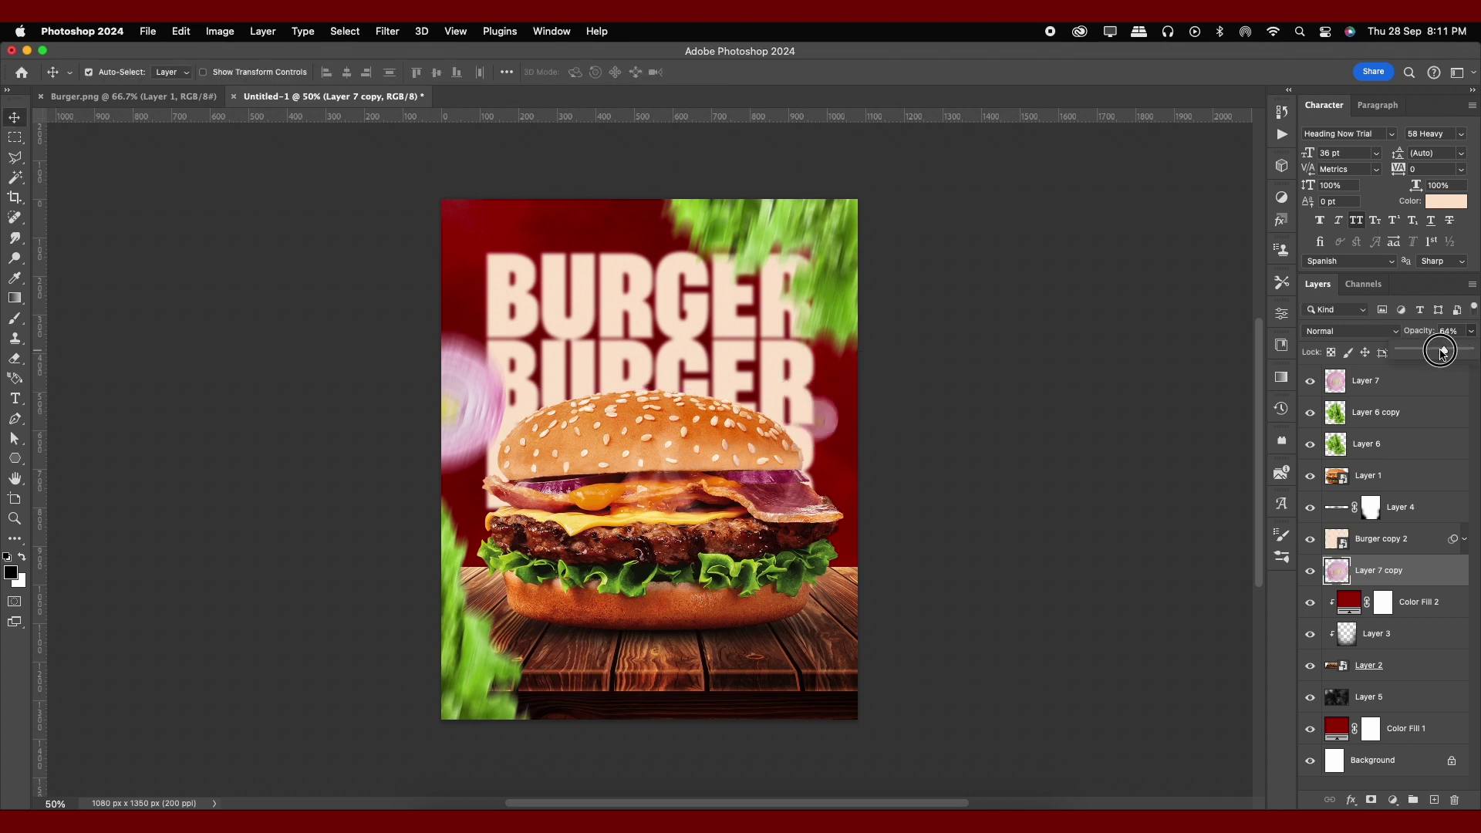
Step: Place another resized onion copy in the lower-right corner
left_click_drag(486, 417, 912, 666)
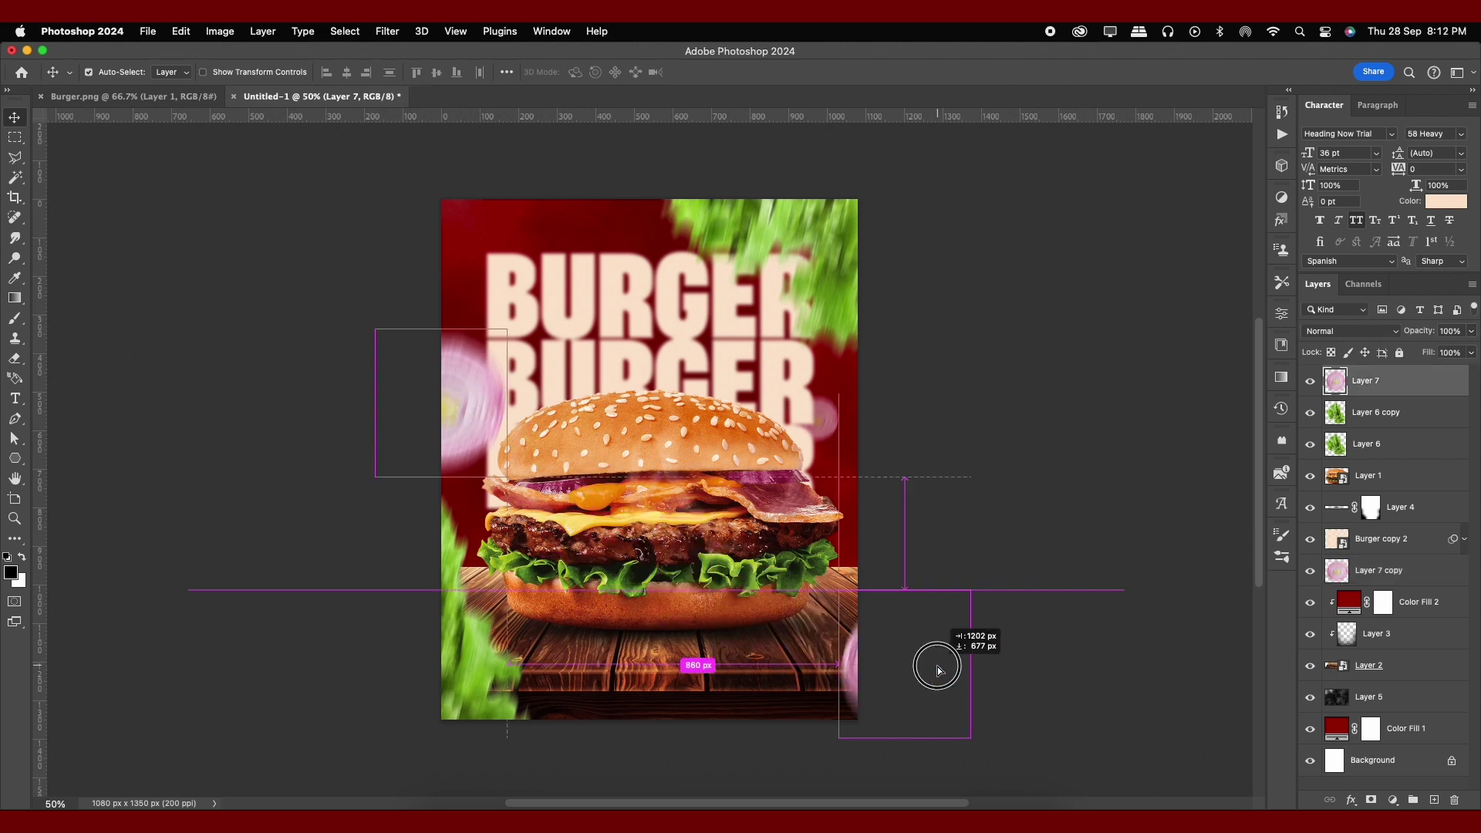
key("super+t")
left_click_drag(948, 588, 999, 533)
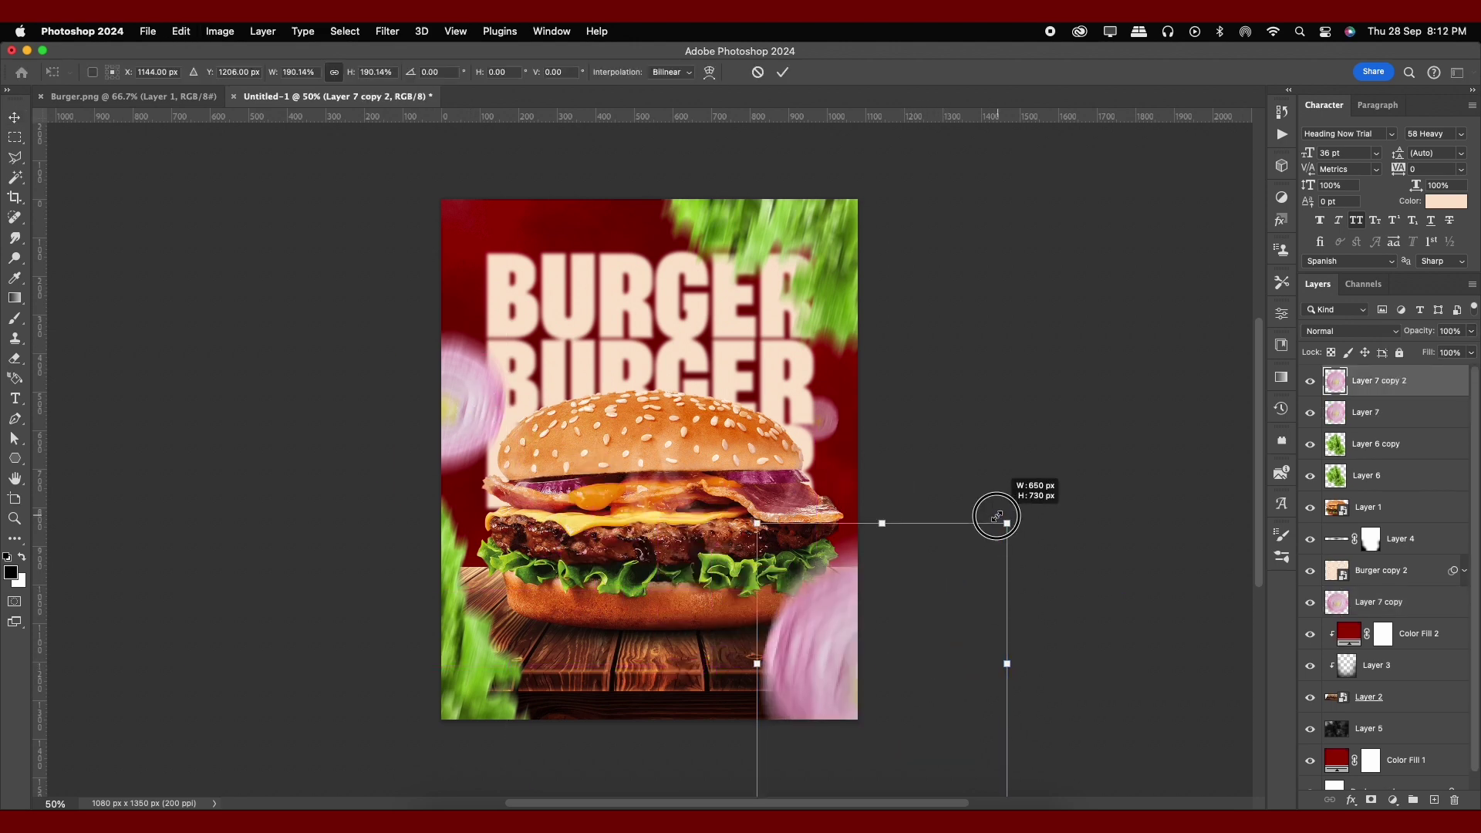
left_click_drag(765, 533, 876, 561)
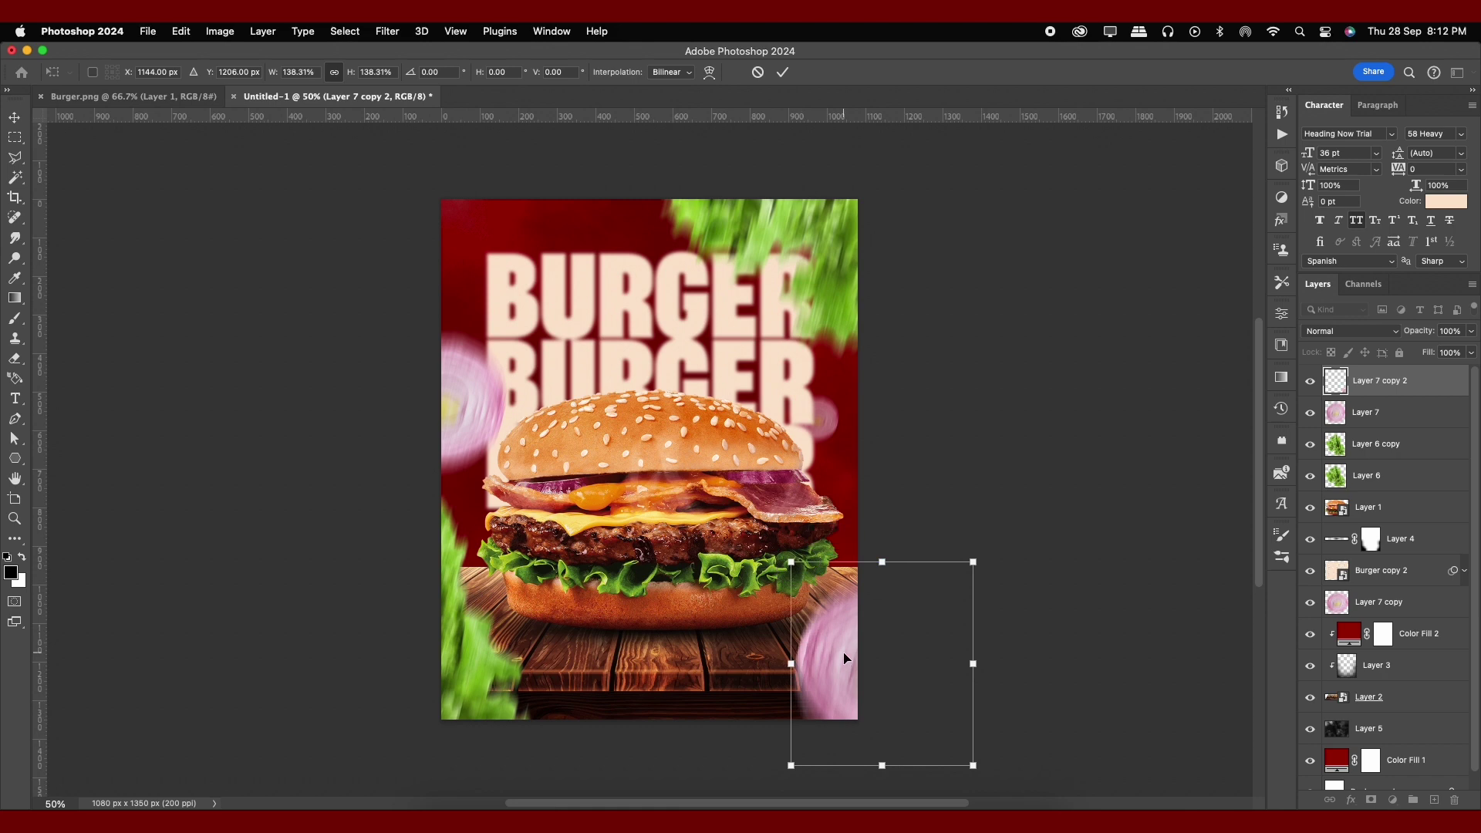
key("Return")
left_click_drag(843, 658, 839, 654)
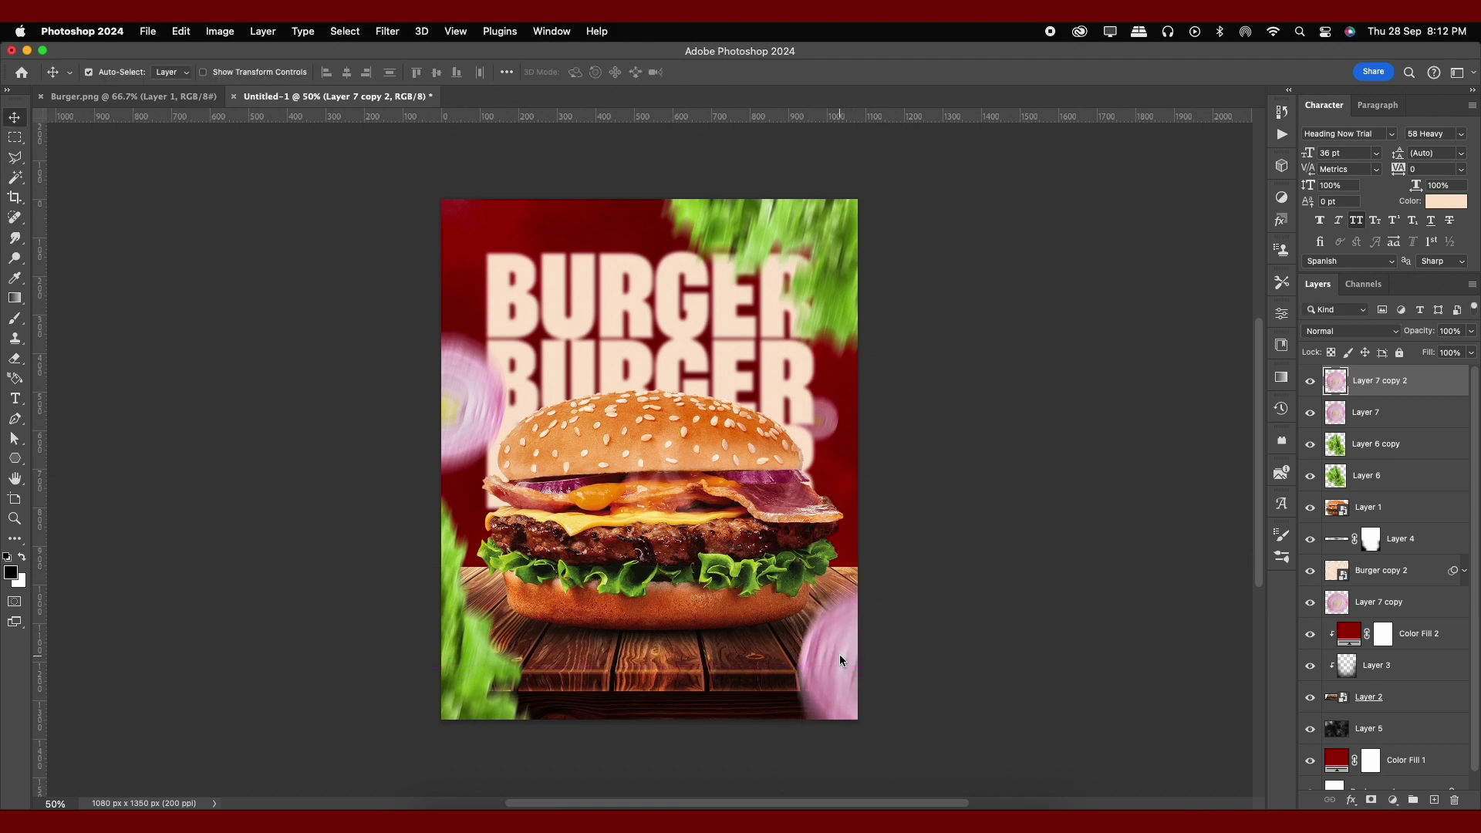
Step: Shrink the left onion slice to about 80% and shift it slightly down
left_click(479, 413)
key("ctrl+t")
left_click_drag(520, 280, 507, 321)
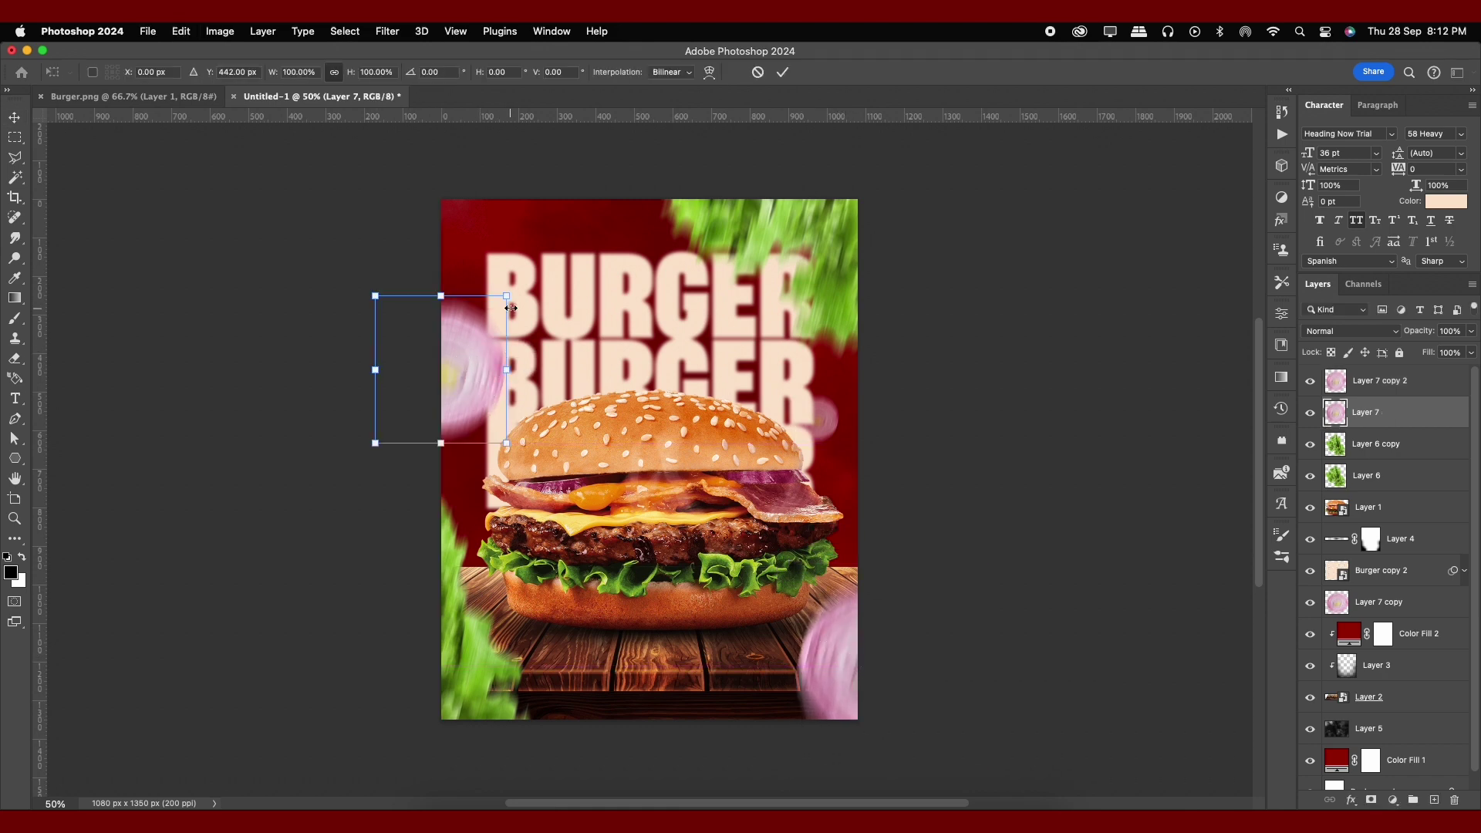
key("Return")
left_click_drag(467, 382, 471, 392)
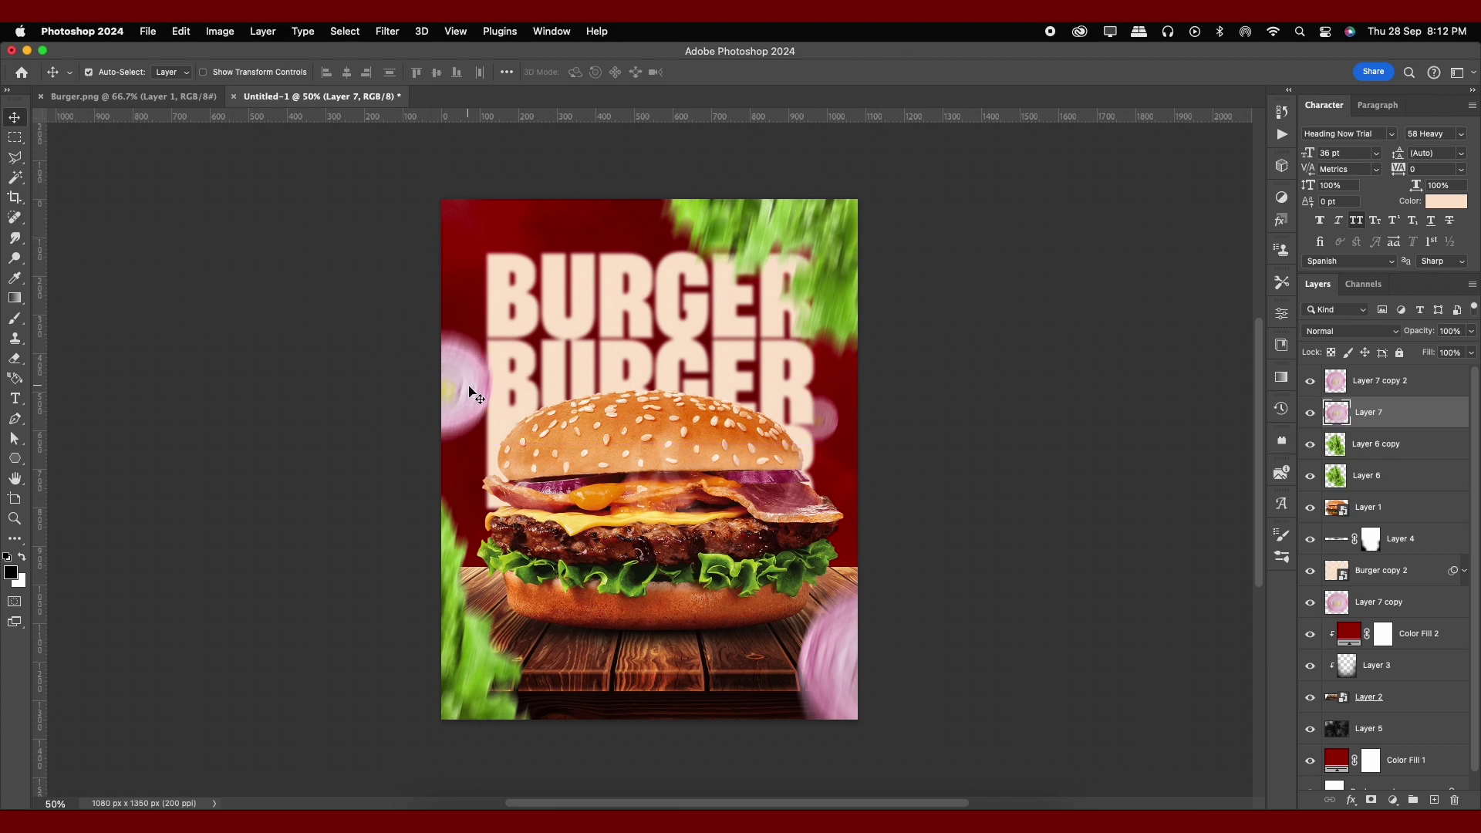
left_click(463, 807)
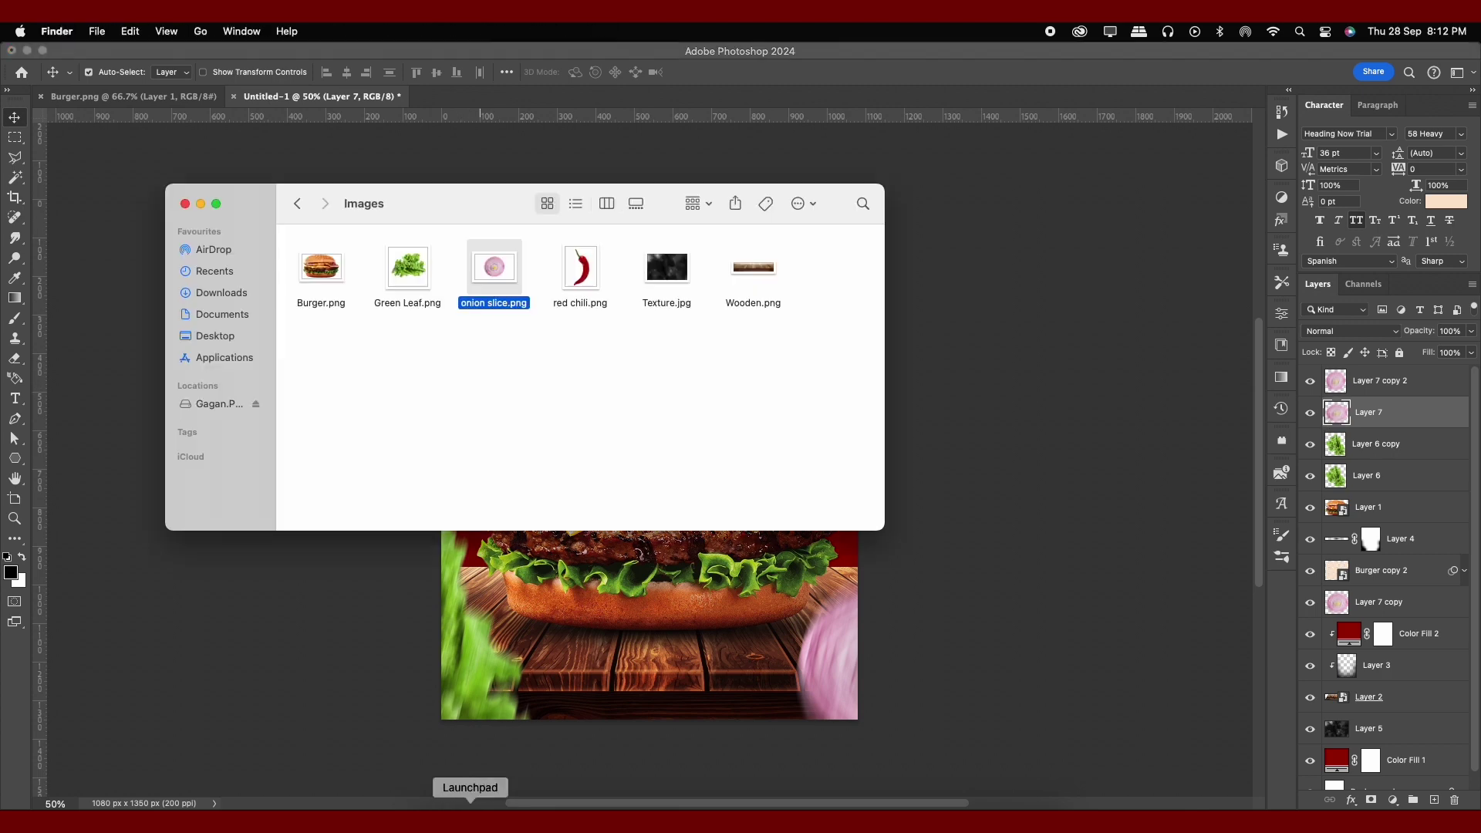
Step: Add the red chili image, scaled and tilted onto the top bun, with motion blur
left_click(599, 437)
left_click_drag(580, 270, 728, 361)
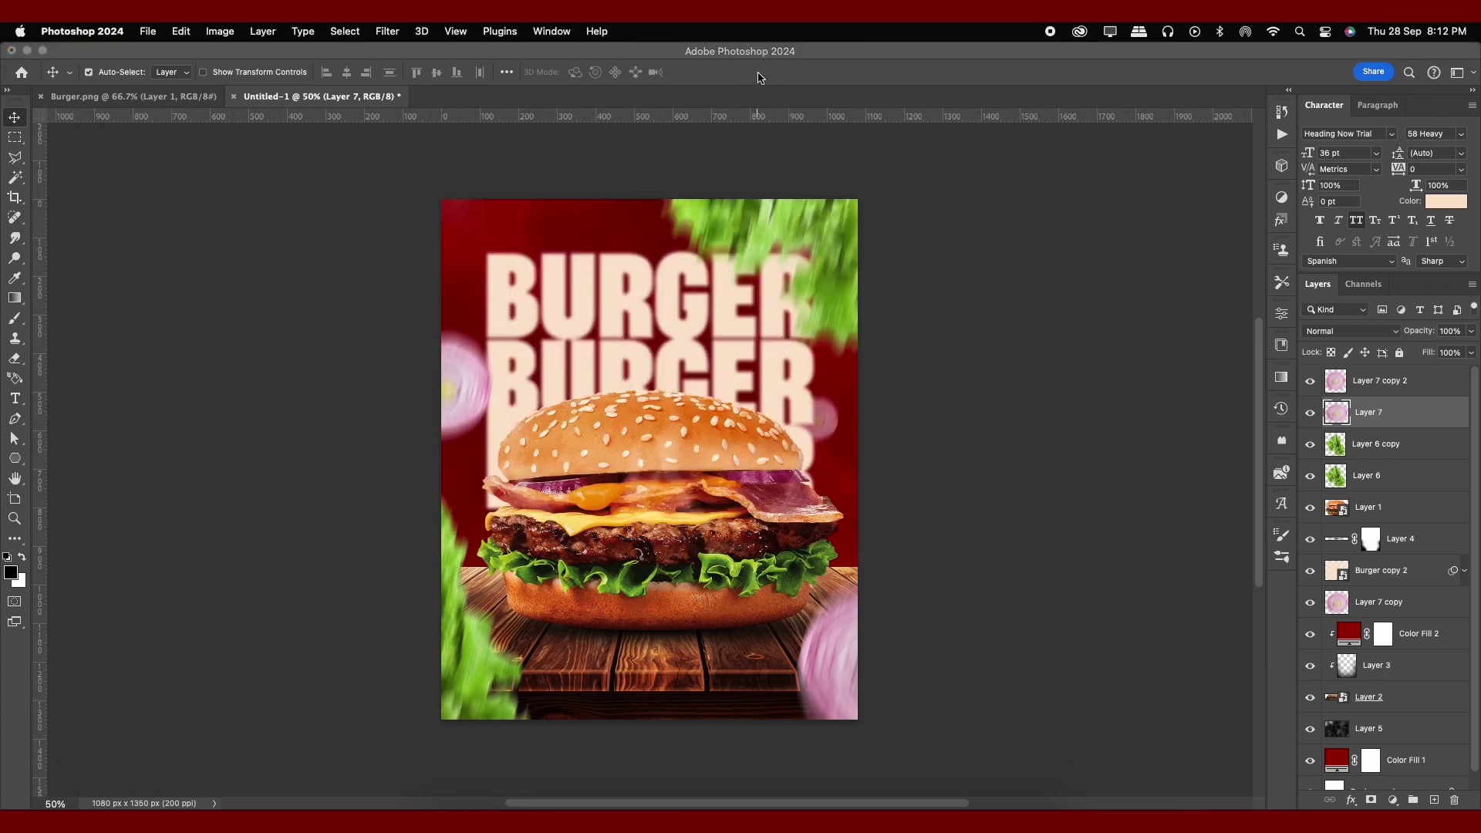
key("ctrl+t")
mouse_move(728, 298)
left_mouse_down()
mouse_move(679, 372)
mouse_move(687, 343)
left_mouse_up()
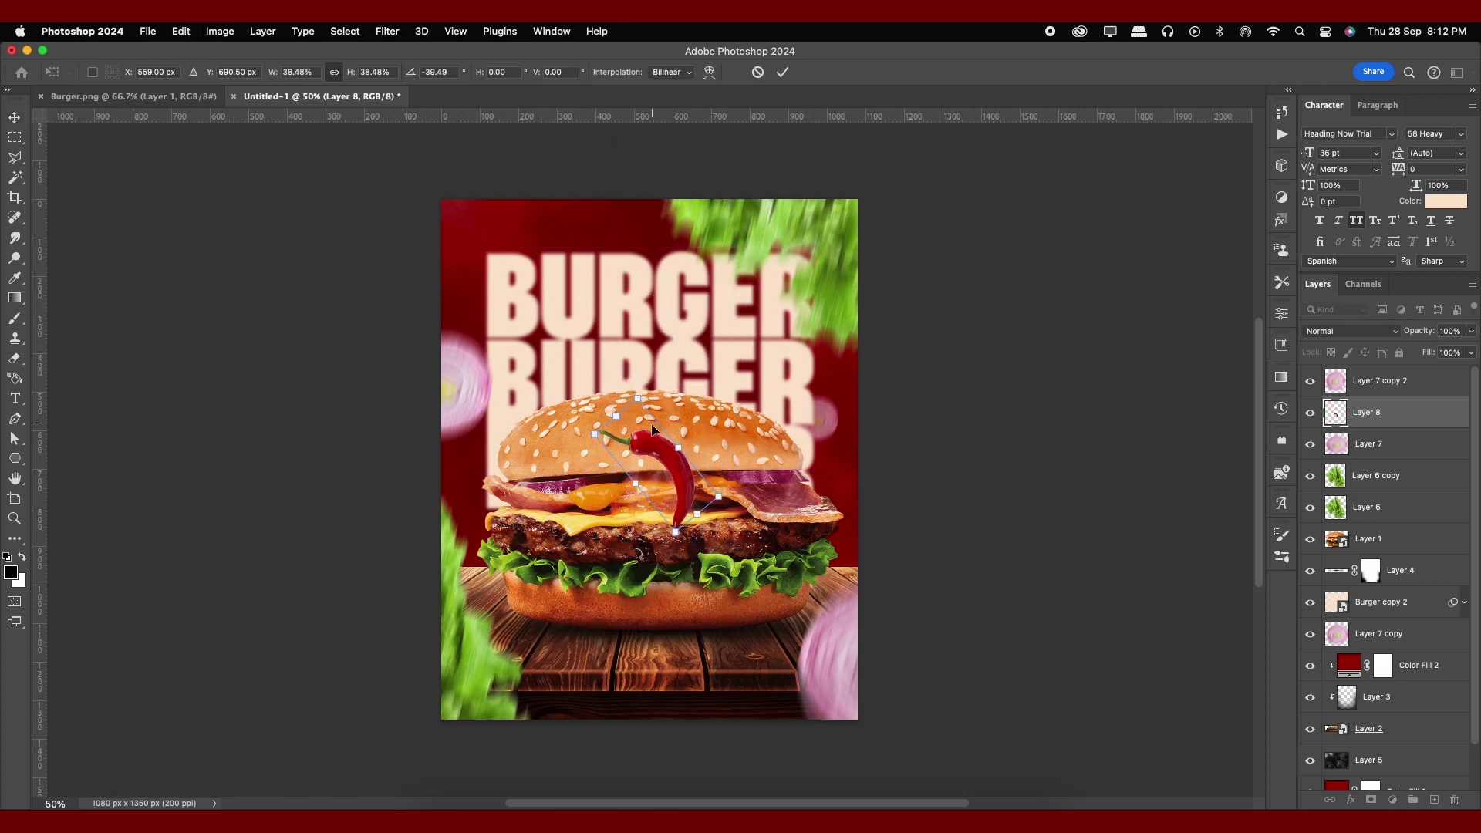
left_click_drag(659, 446, 721, 371)
key("Return")
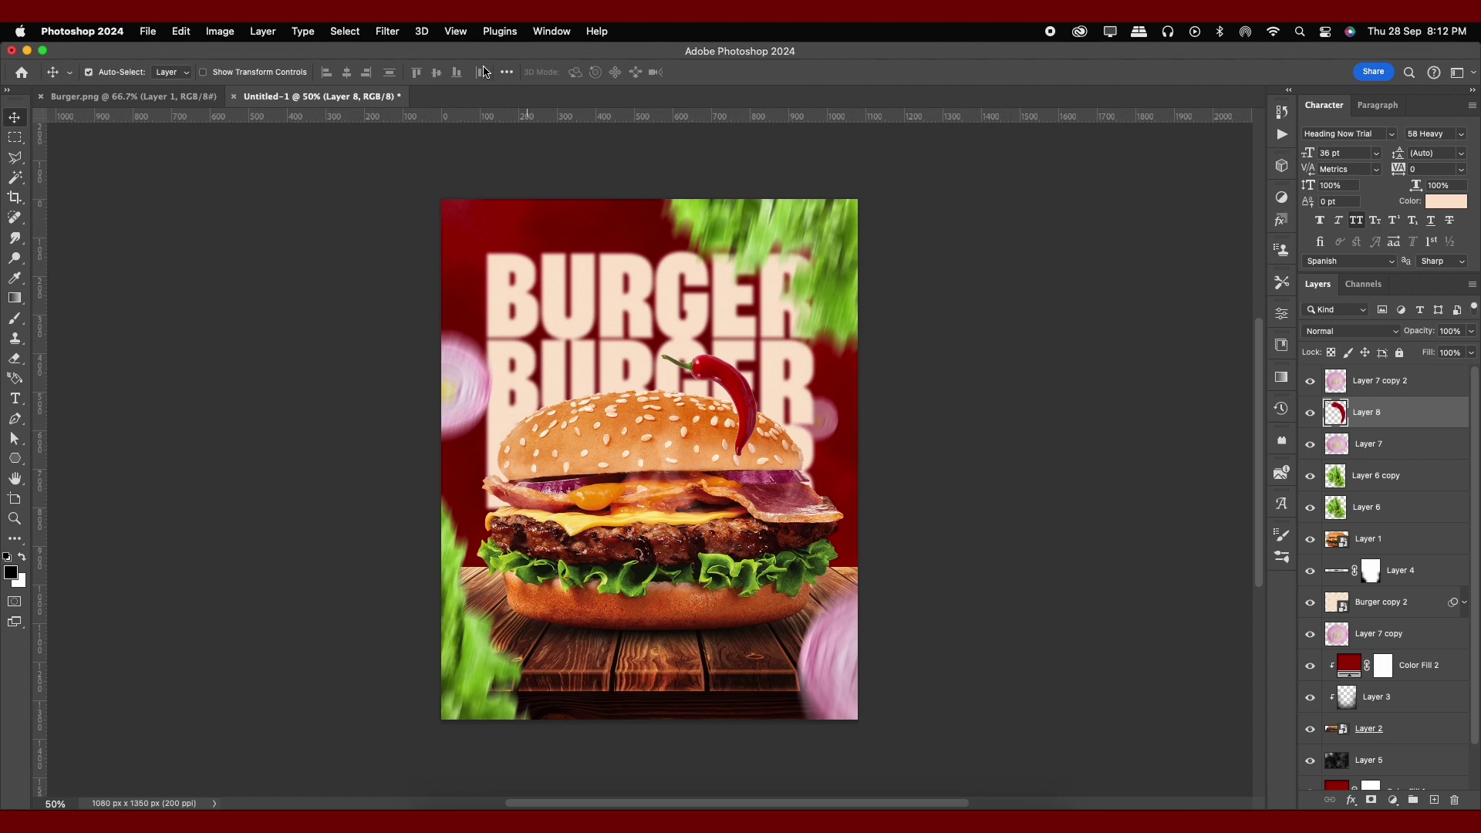
left_click(391, 30)
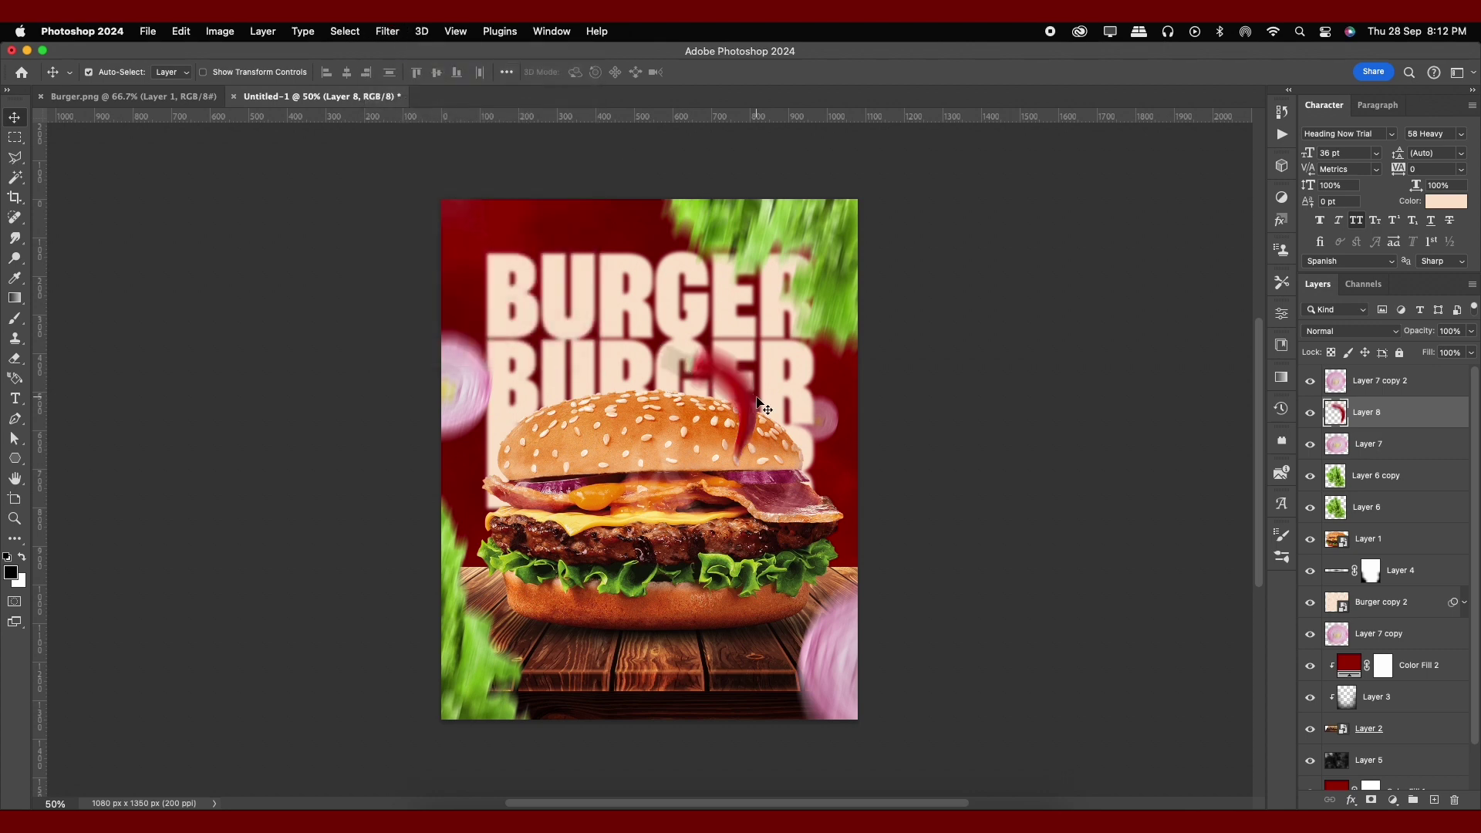
Step: Drag a chili copy to the upper left and begin transforming it
left_click_drag(750, 397, 568, 271)
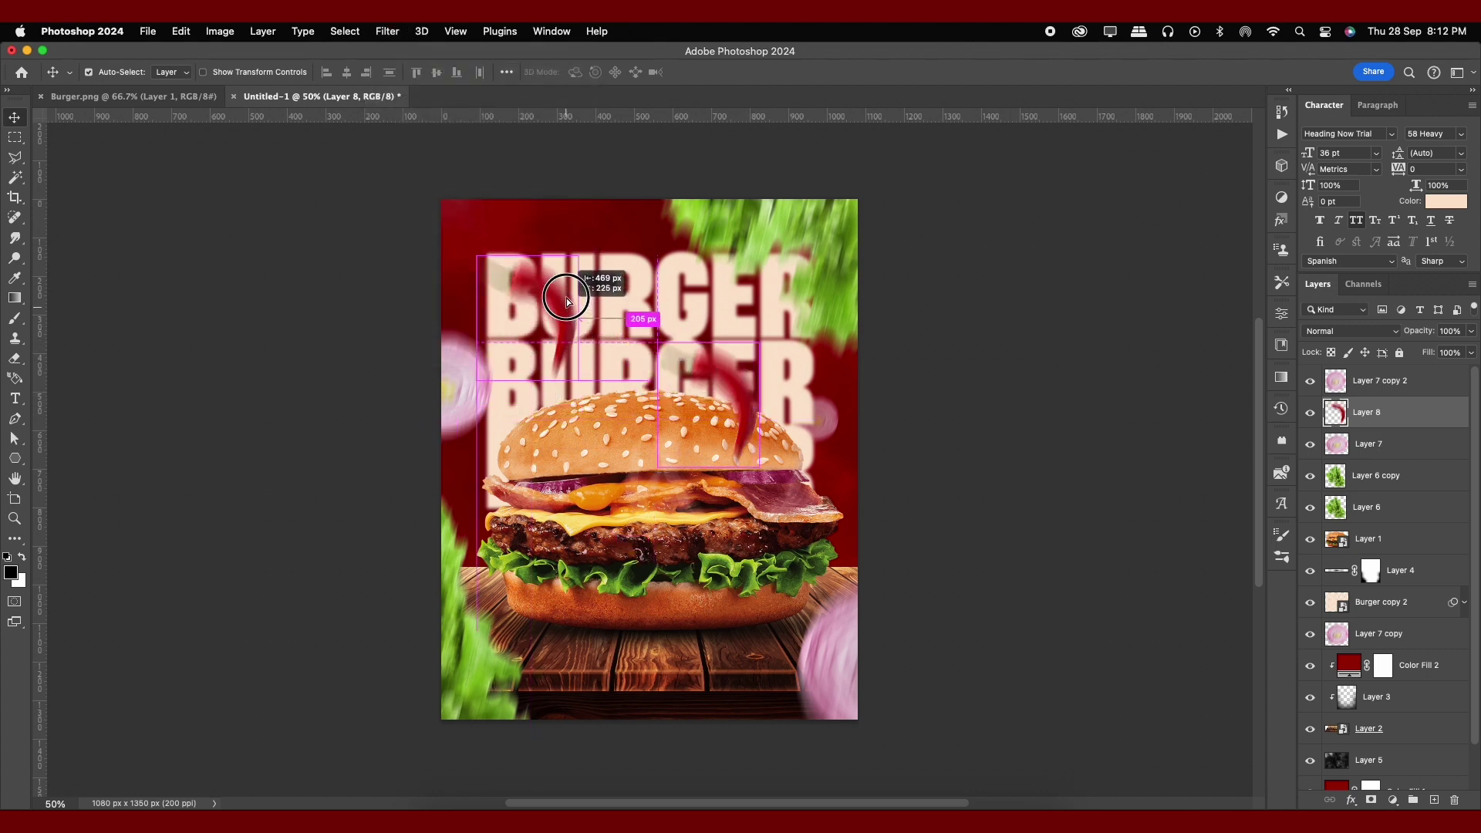
key("ctrl+t")
right_click(566, 260)
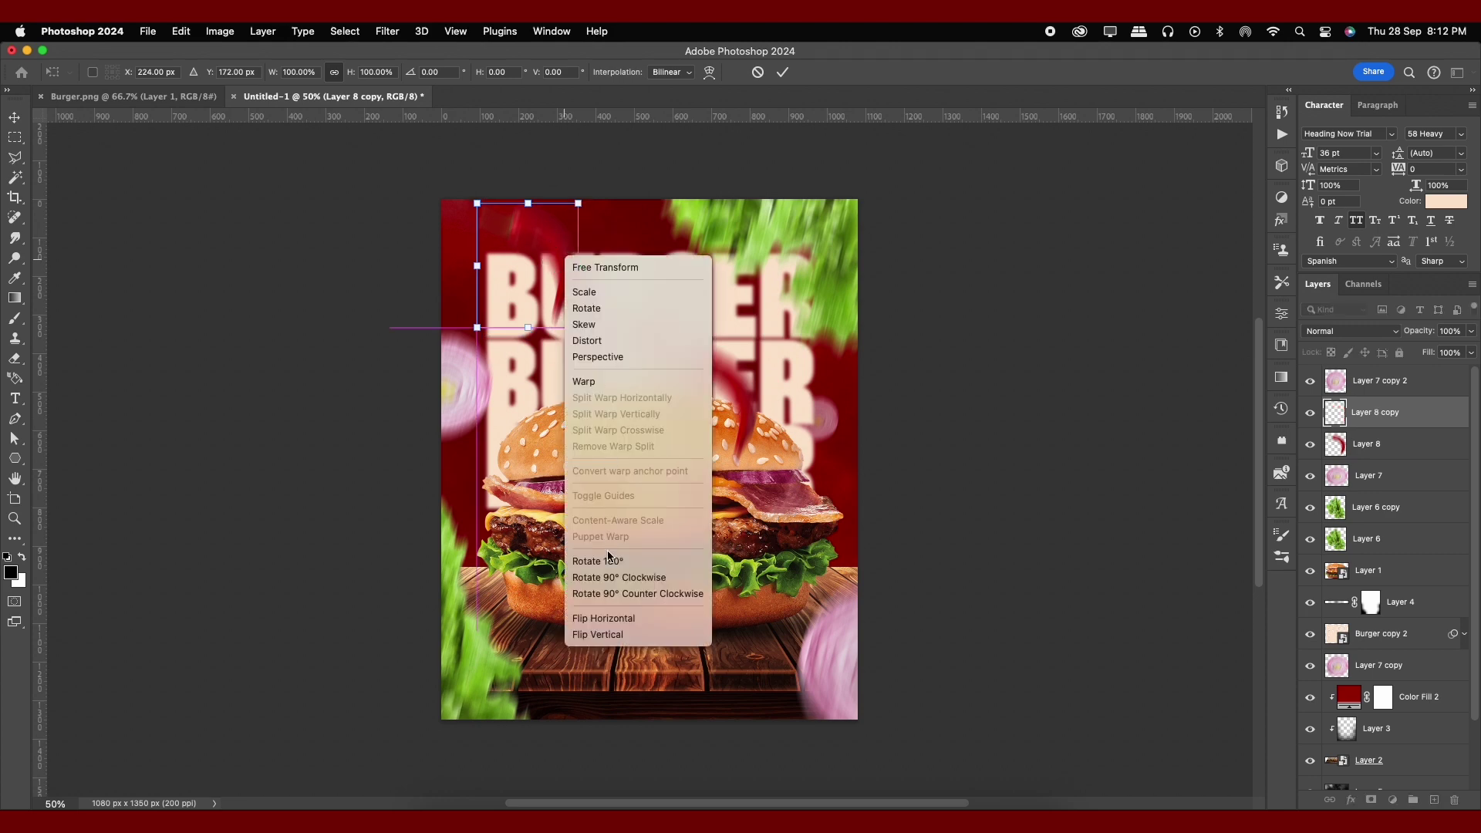
Step: Flip the chili copy vertically and horizontally, positioned near the top-left corner
left_click(611, 635)
mouse_move(565, 288)
left_mouse_down()
mouse_move(604, 245)
mouse_move(594, 237)
left_mouse_up()
right_click(597, 233)
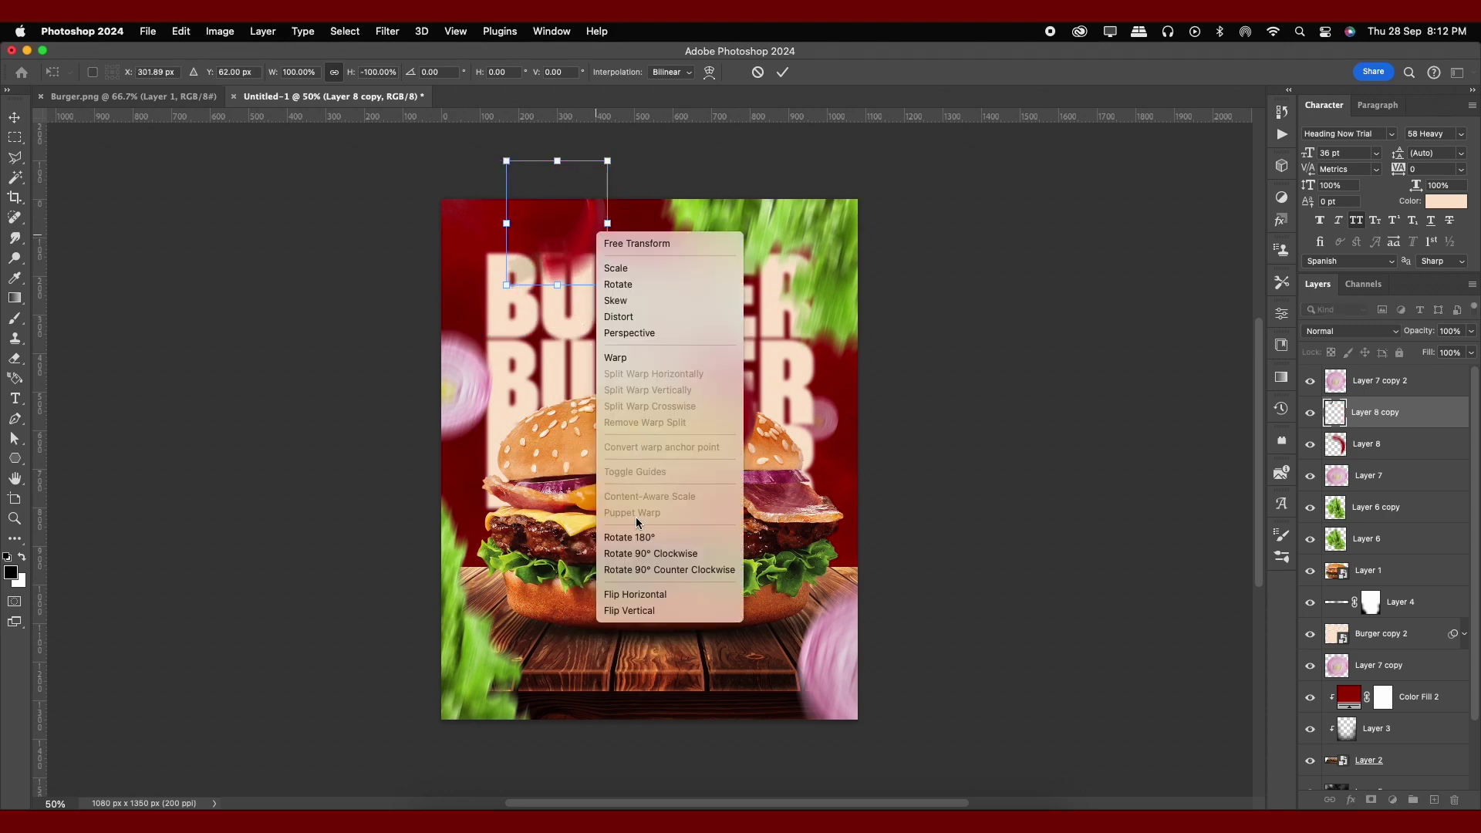
left_click(645, 594)
key("Return")
left_click_drag(549, 253, 540, 248)
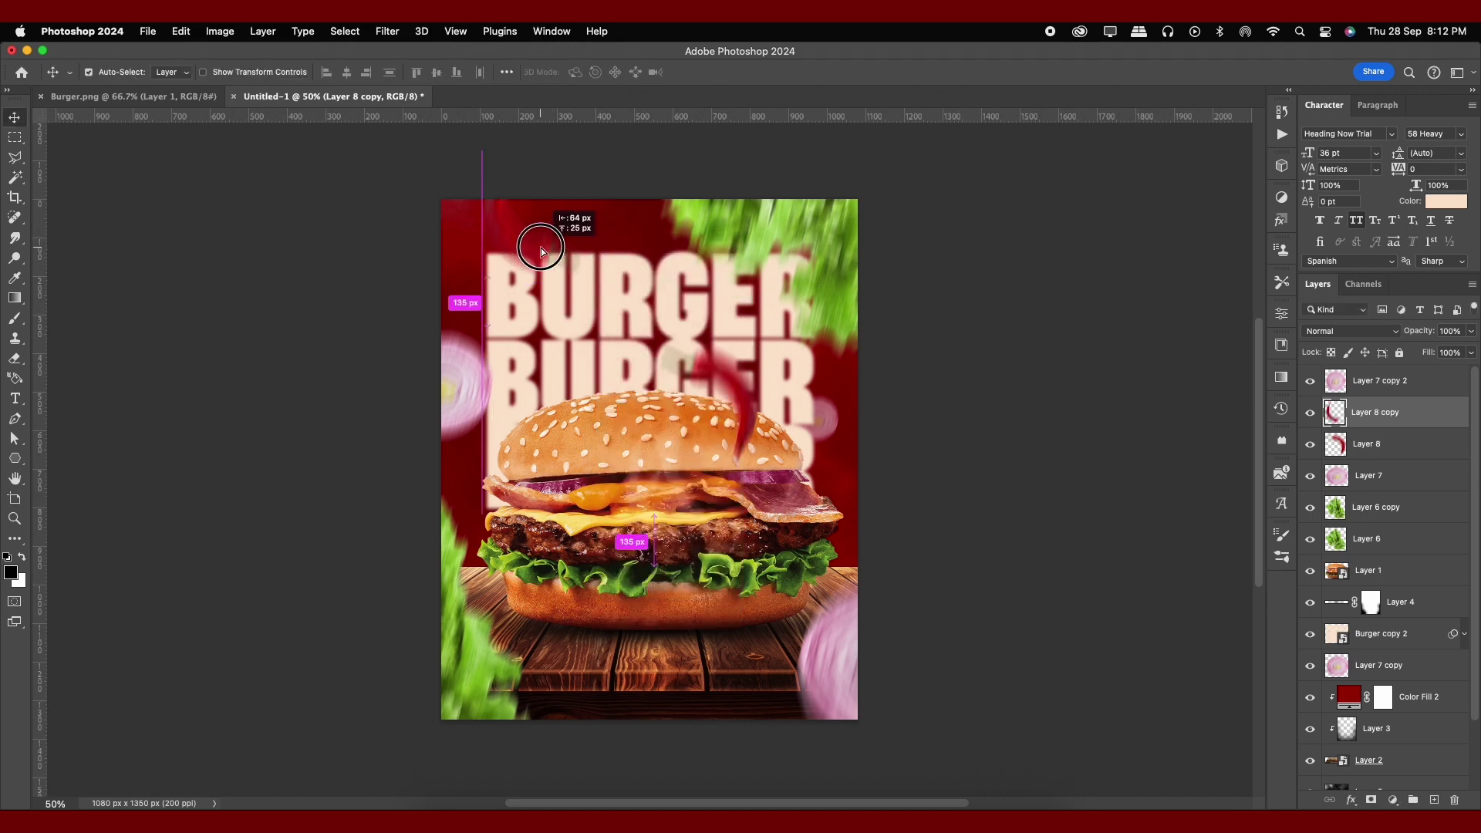
Step: Move the original chili lower down the burger, undoing an extra copy
left_click_drag(747, 409, 737, 617)
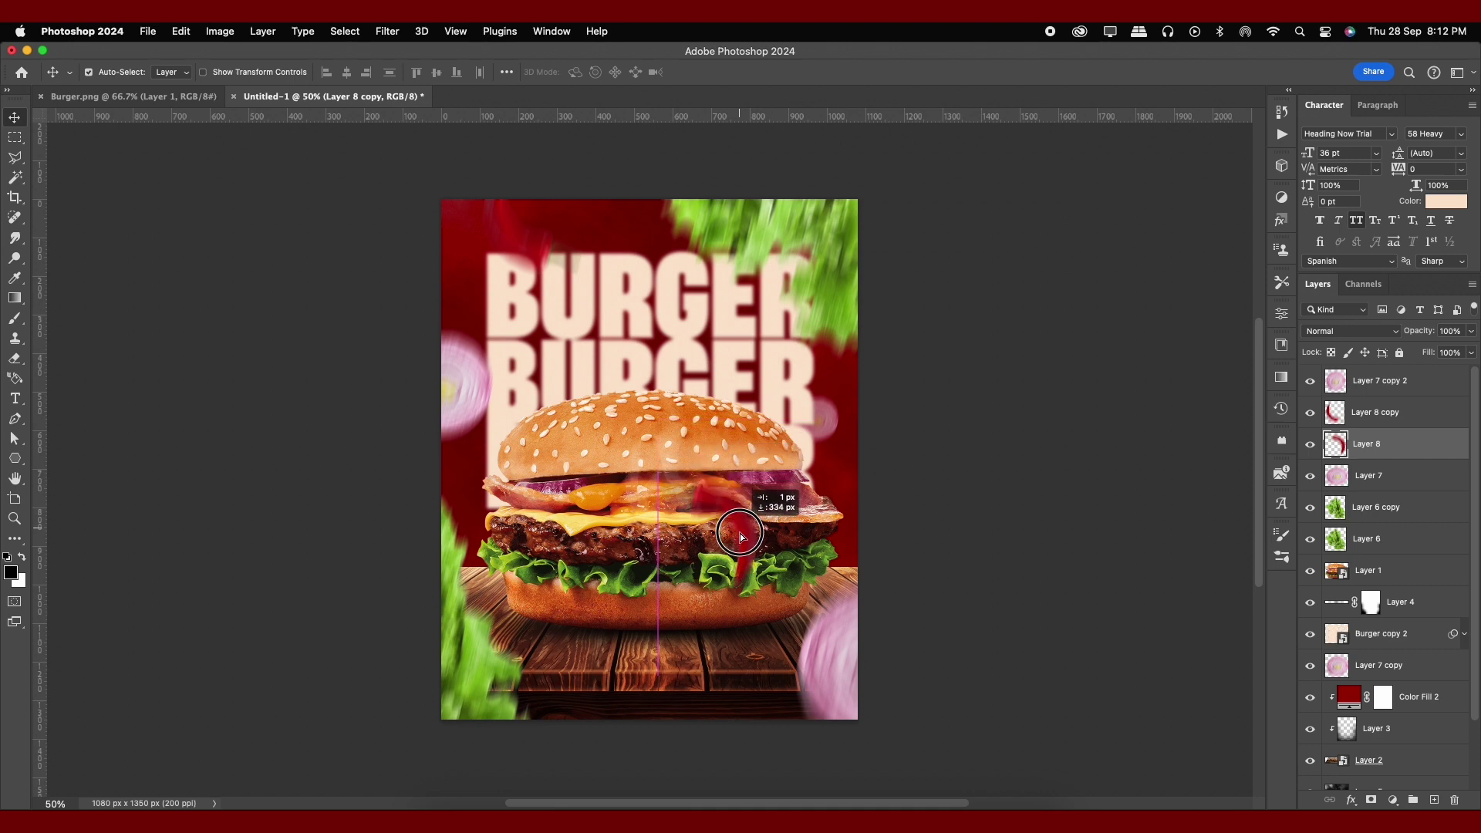
key("ctrl+t")
mouse_move(748, 575)
left_mouse_down()
mouse_move(752, 645)
mouse_move(844, 421)
left_mouse_up()
key("Return")
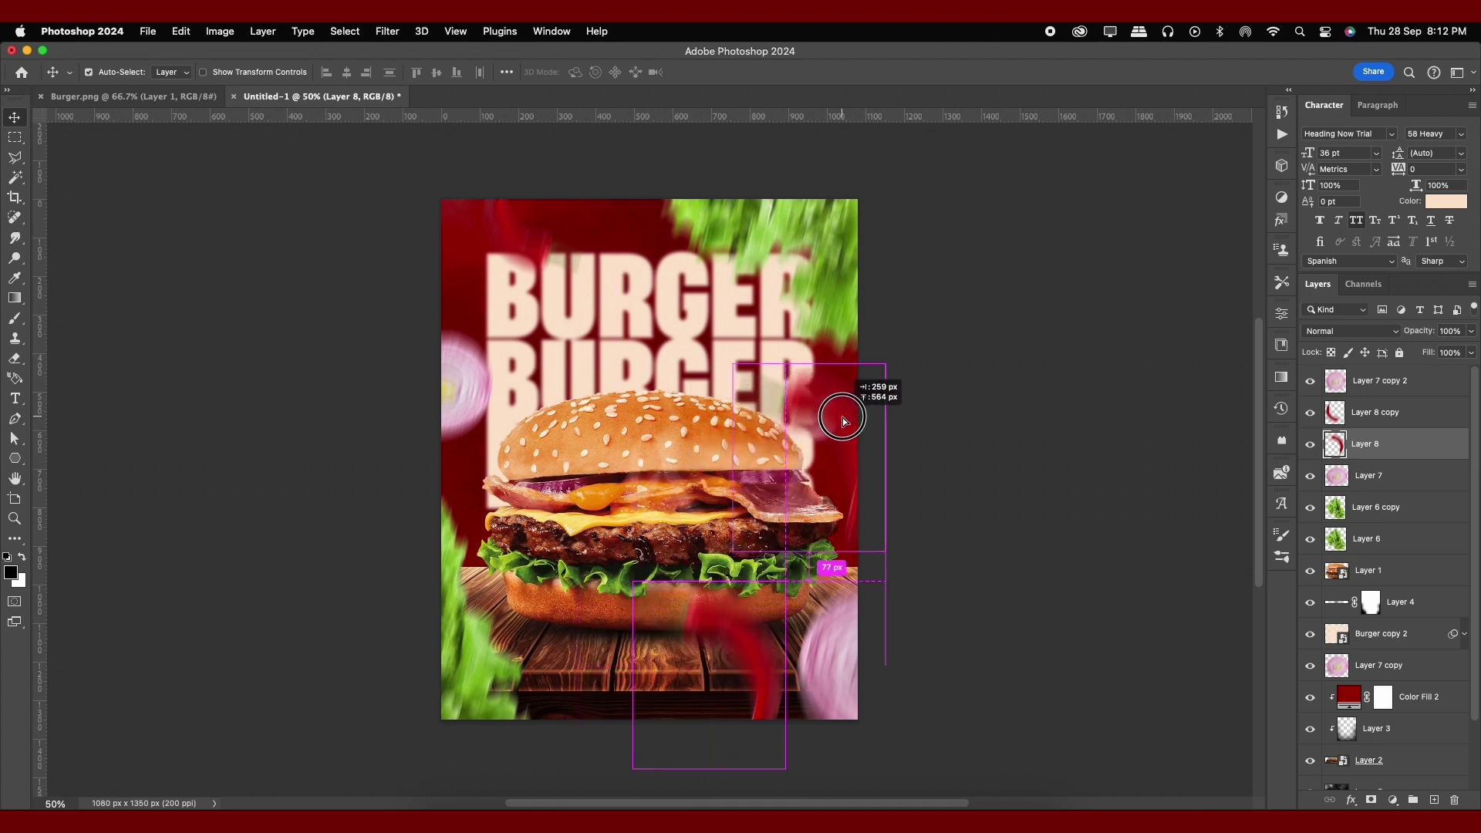
left_click_drag(844, 420, 858, 409)
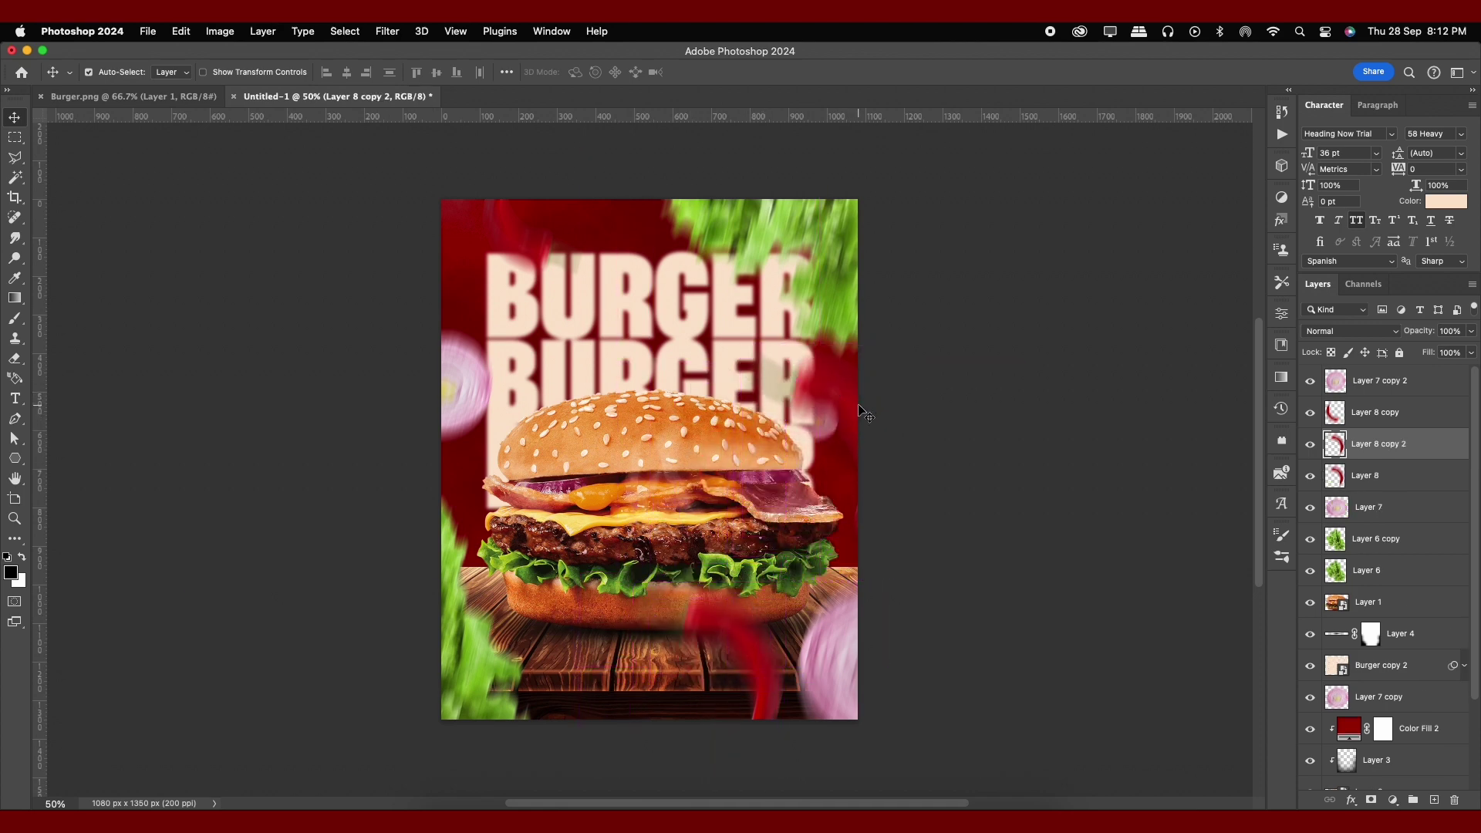
key("super+z")
Step: Reposition the red chili along the wooden board, enlarged to about 127%
mouse_move(730, 640)
left_mouse_down()
mouse_move(647, 233)
mouse_move(778, 417)
left_mouse_up()
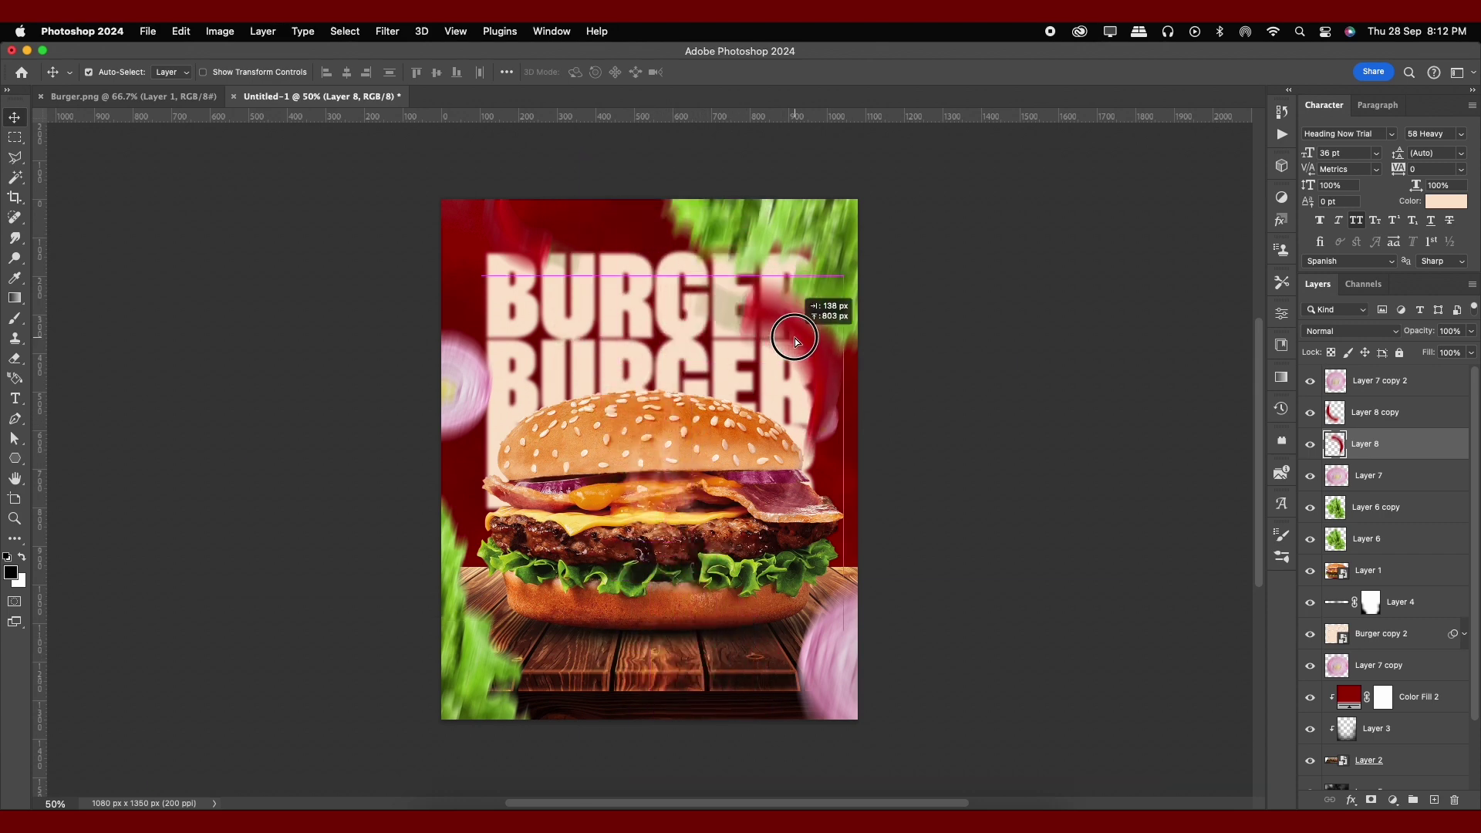
key("super+t")
key("Return")
left_click_drag(794, 453, 710, 637)
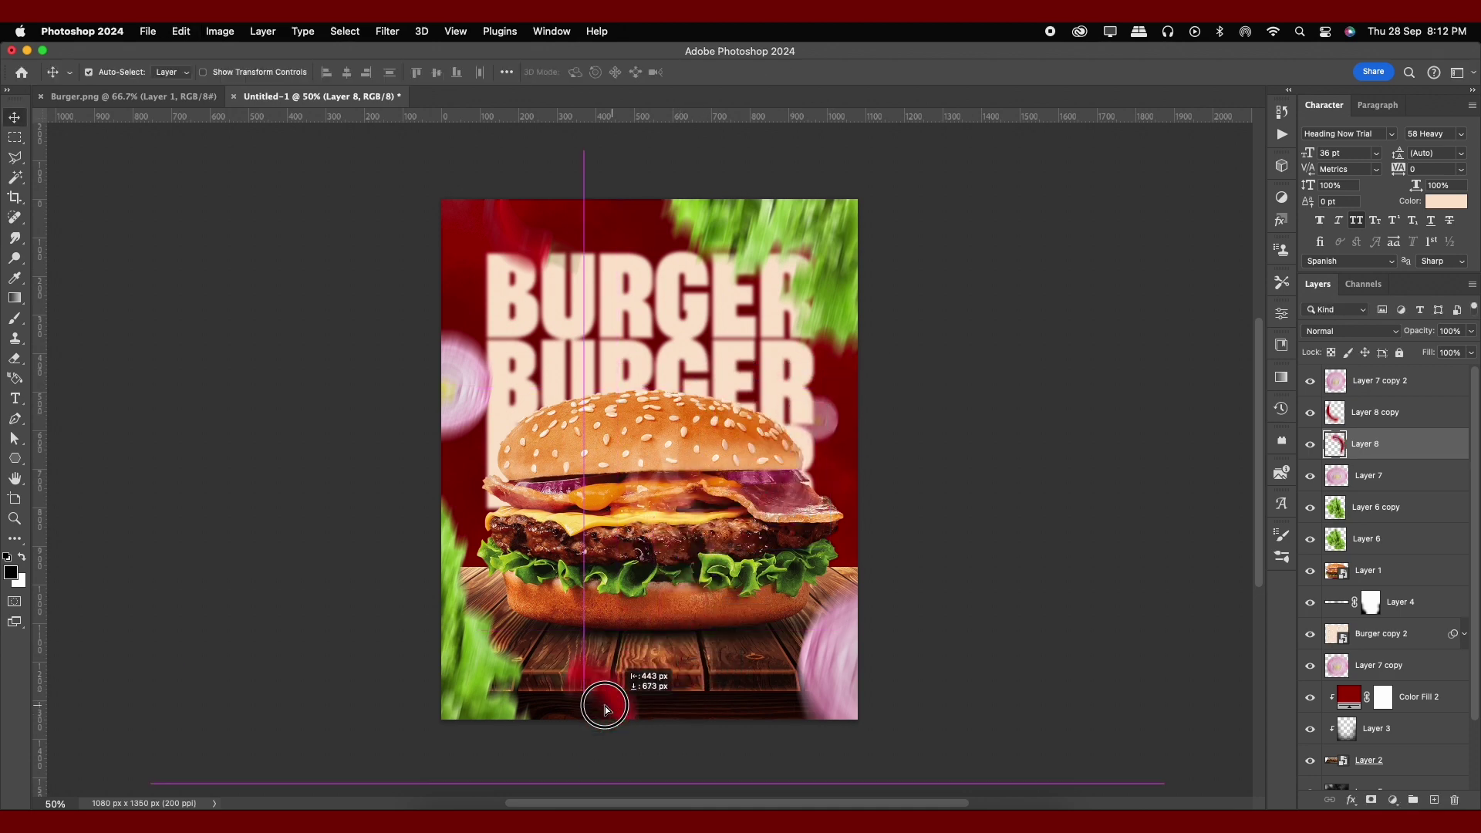
mouse_move(711, 637)
left_mouse_down()
mouse_move(624, 703)
mouse_move(608, 668)
left_mouse_up()
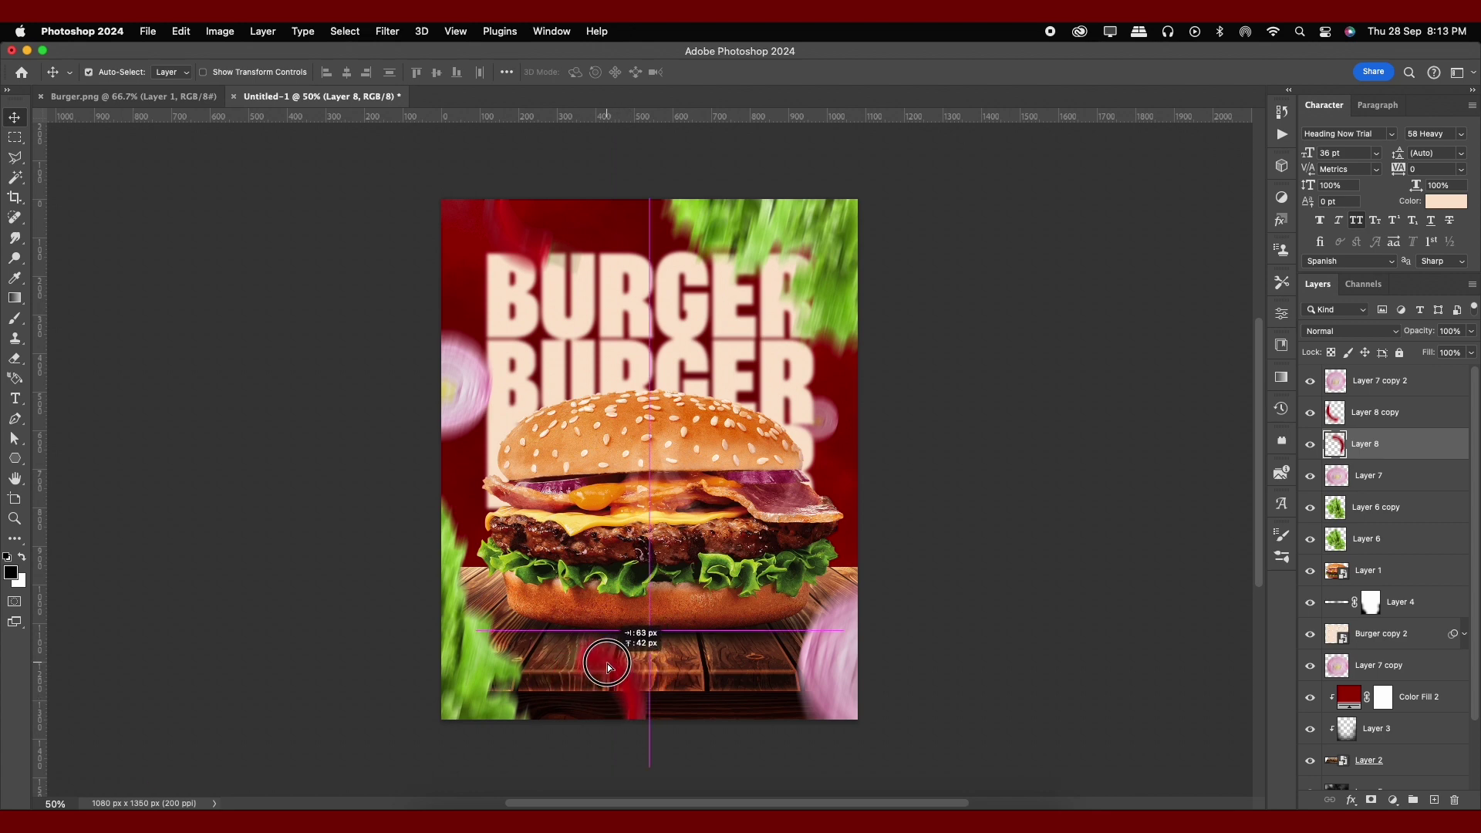
key("Delete")
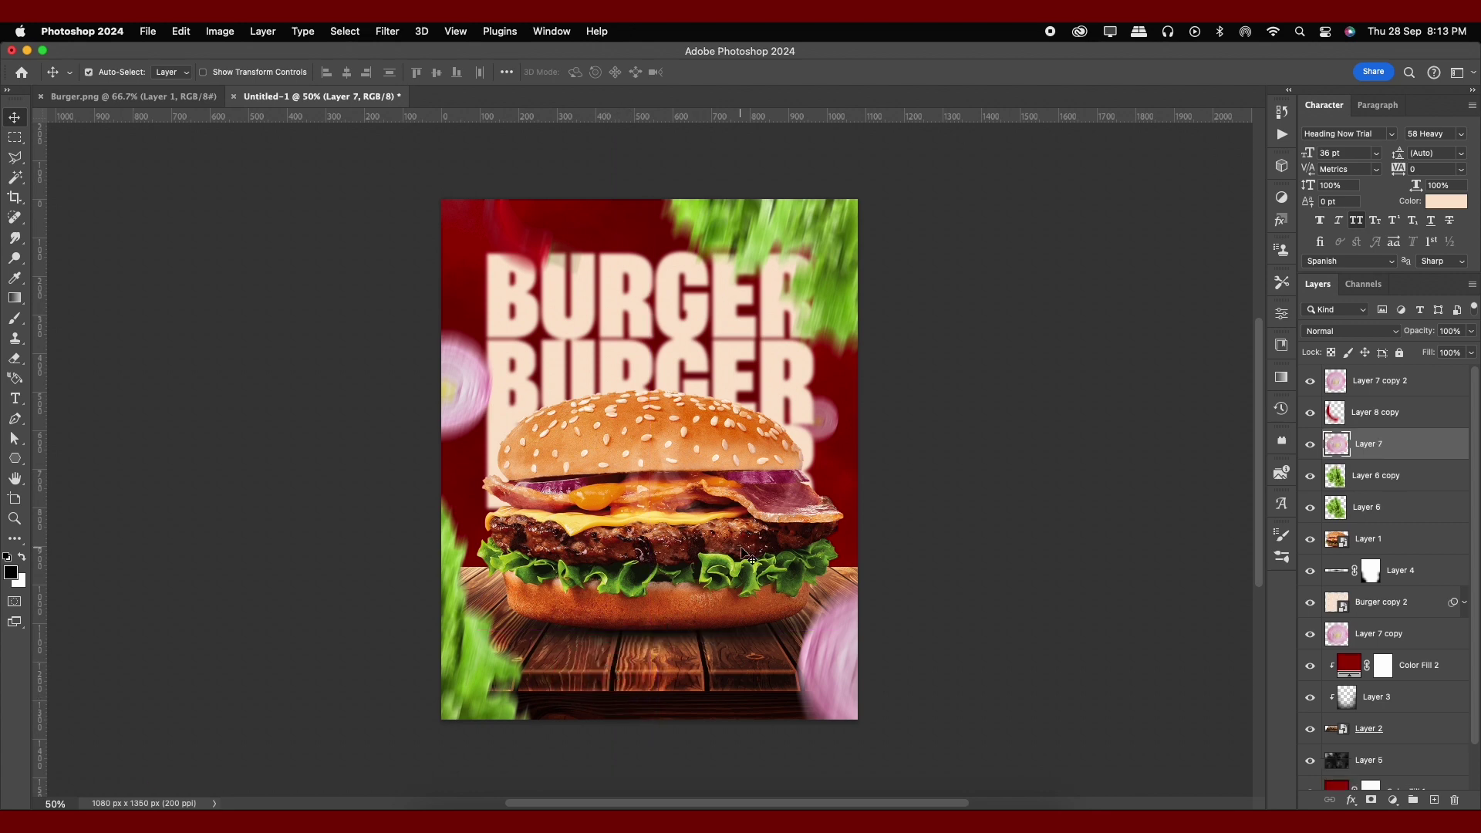
key("ctrl+z")
key("ctrl+t")
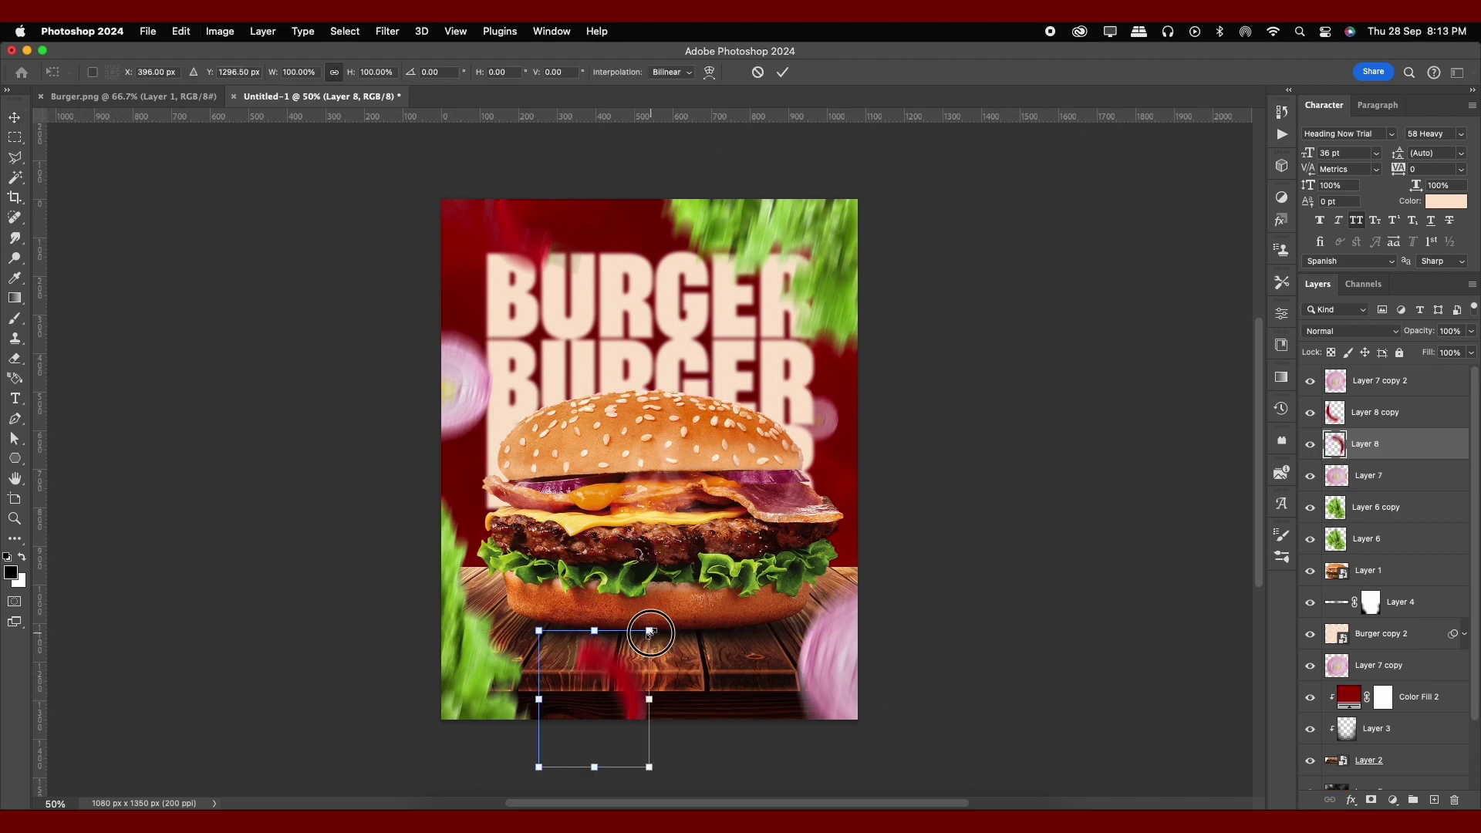
left_click_drag(650, 632, 680, 595)
left_click_drag(610, 664, 803, 652)
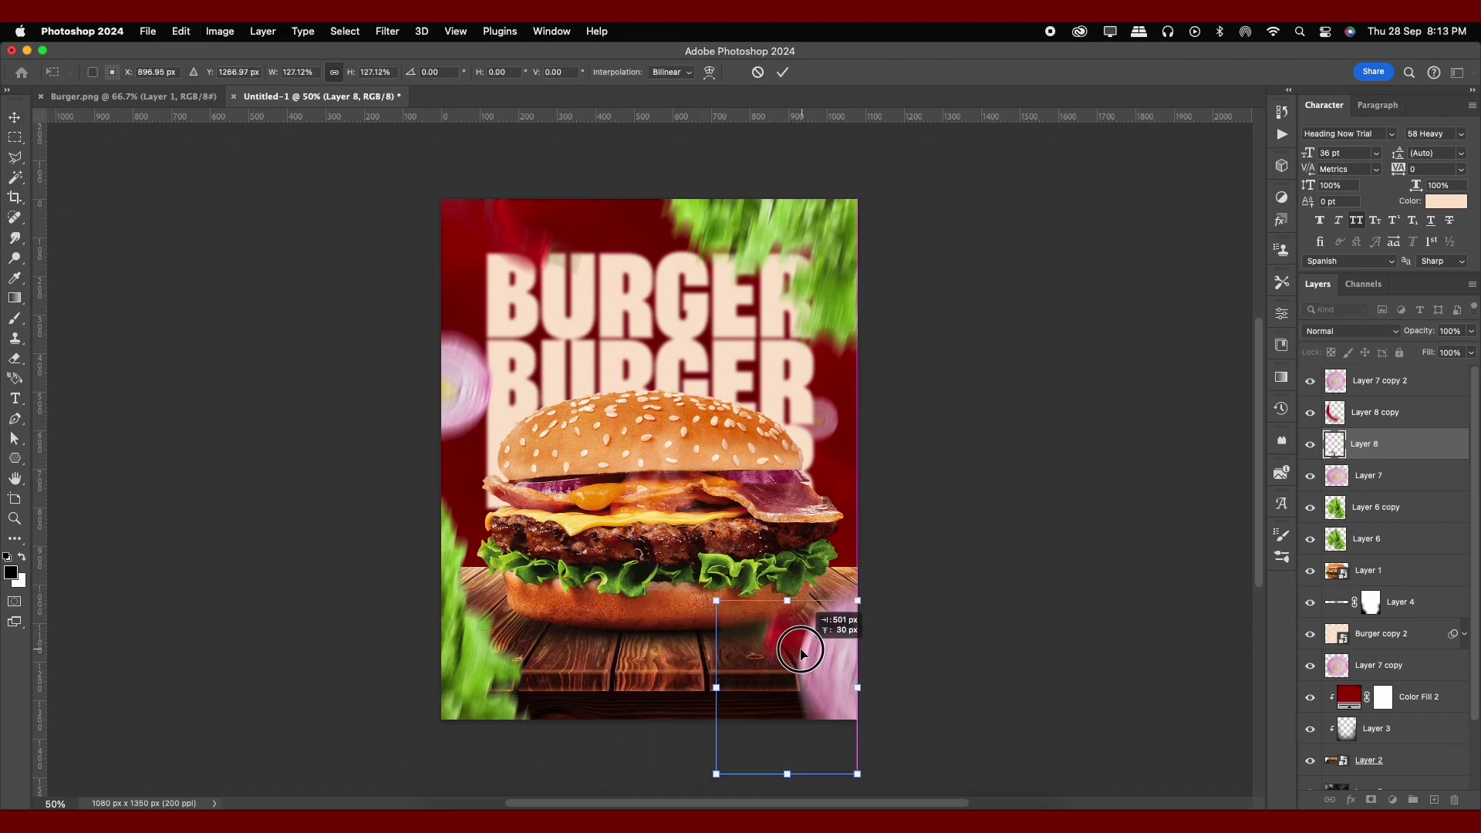
key("Return")
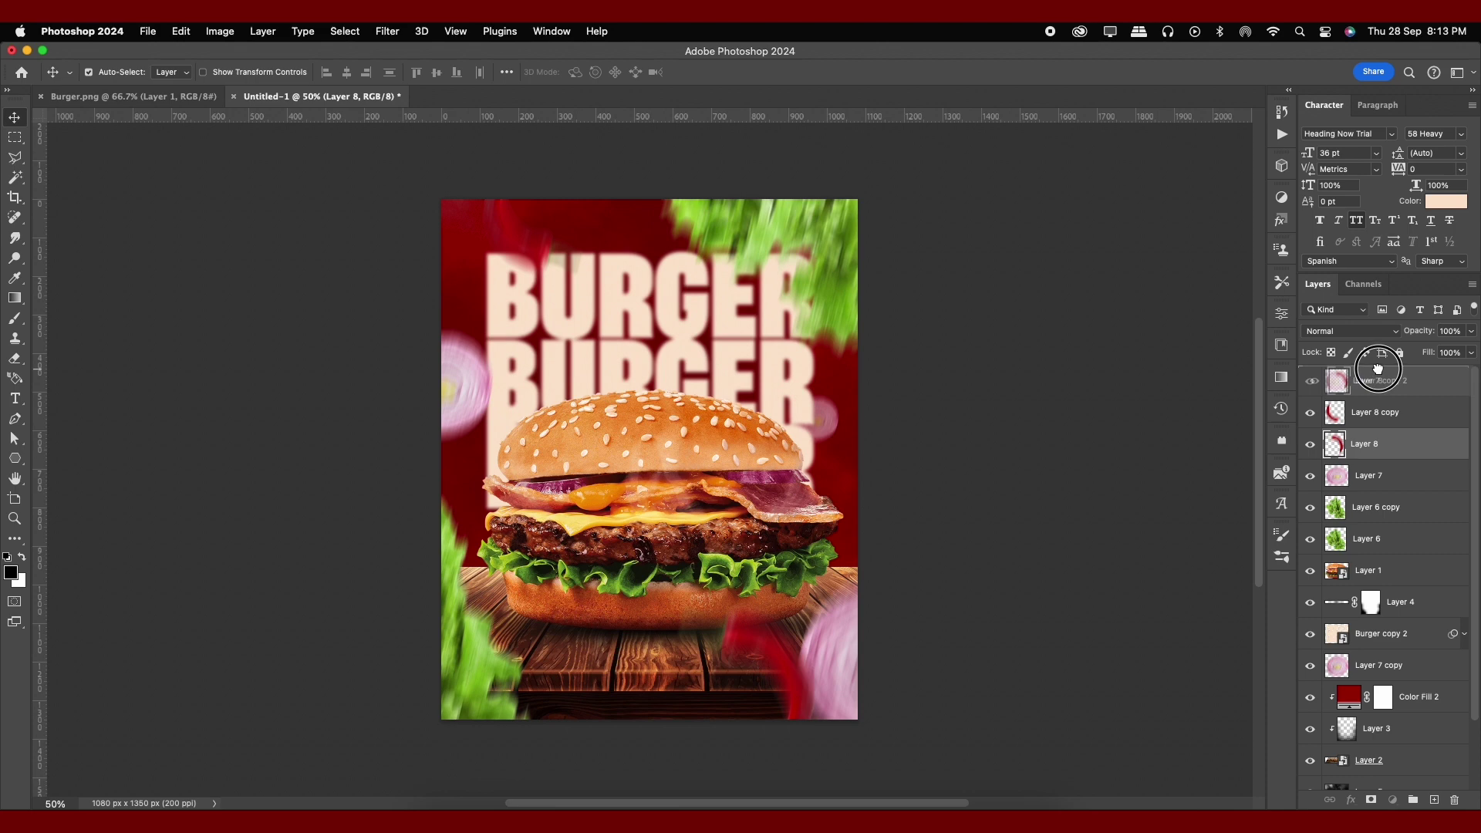
Step: Move Layer 8 to the top of the stack, rotated about 48° and shifted left
left_click_drag(1378, 369, 1378, 372)
key("ctrl+t")
left_click_drag(852, 775, 806, 683)
key("Return")
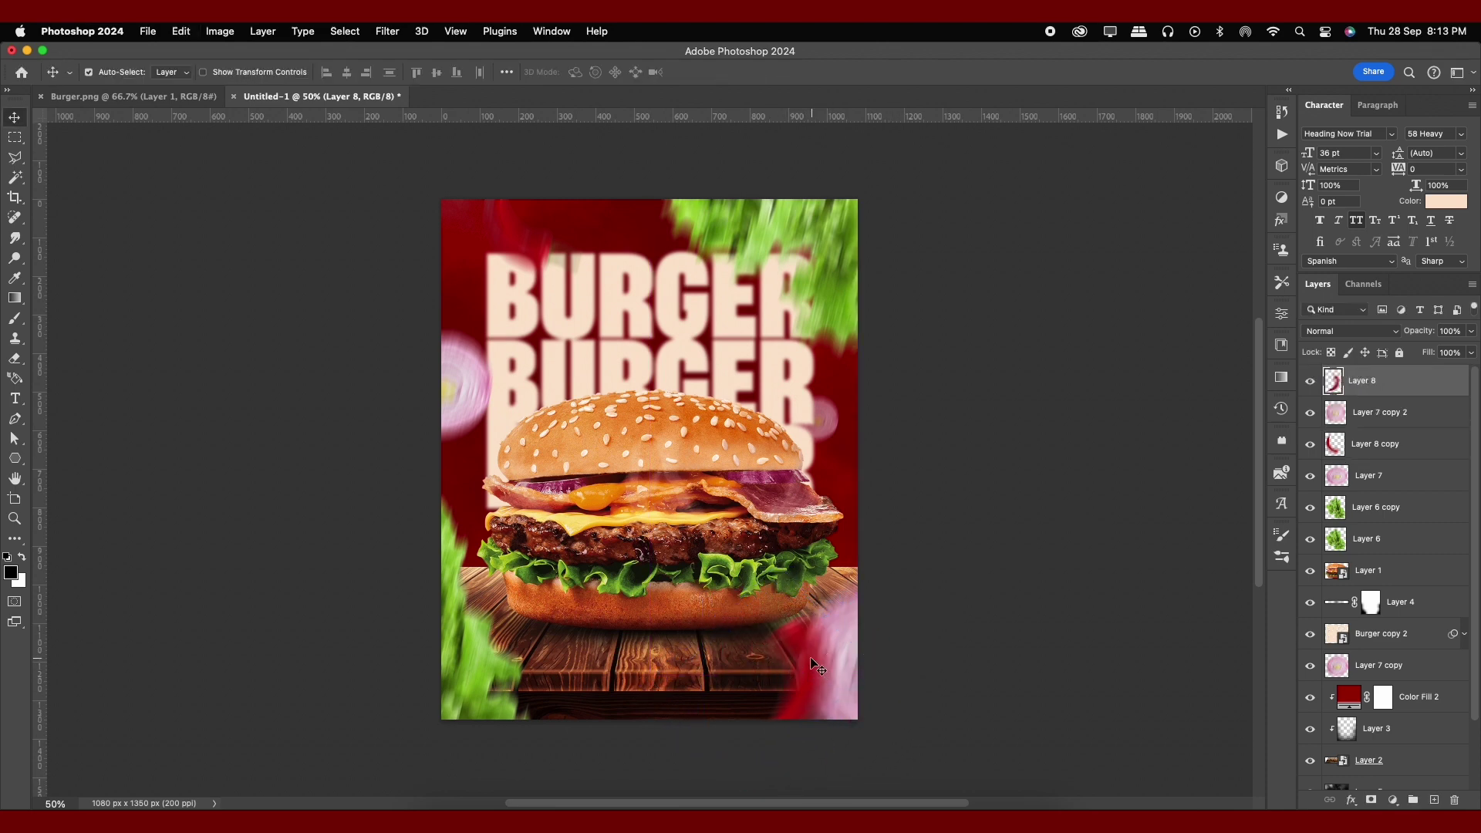
left_click_drag(798, 638, 775, 642)
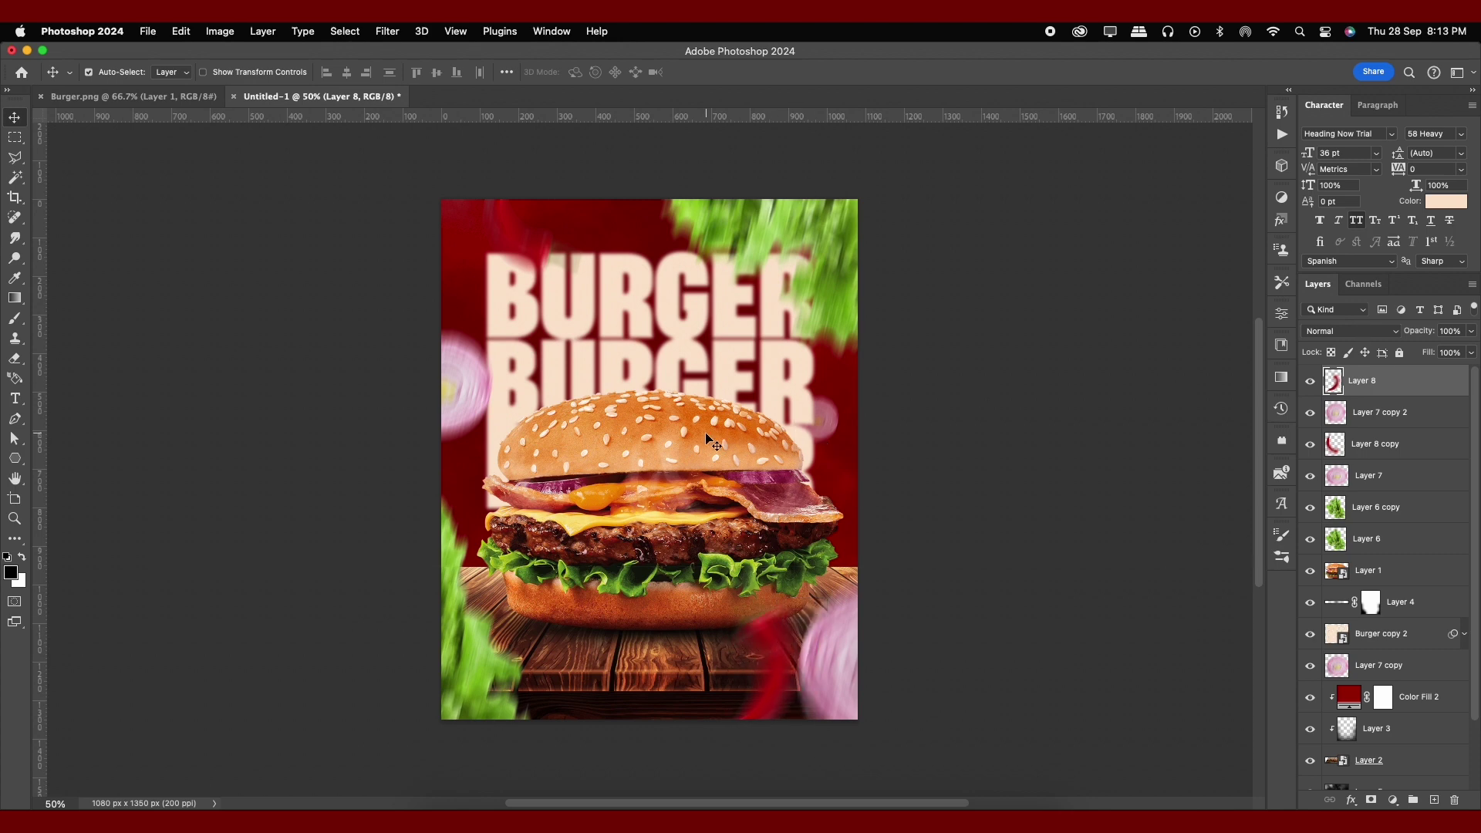
left_click_drag(563, 254, 583, 230)
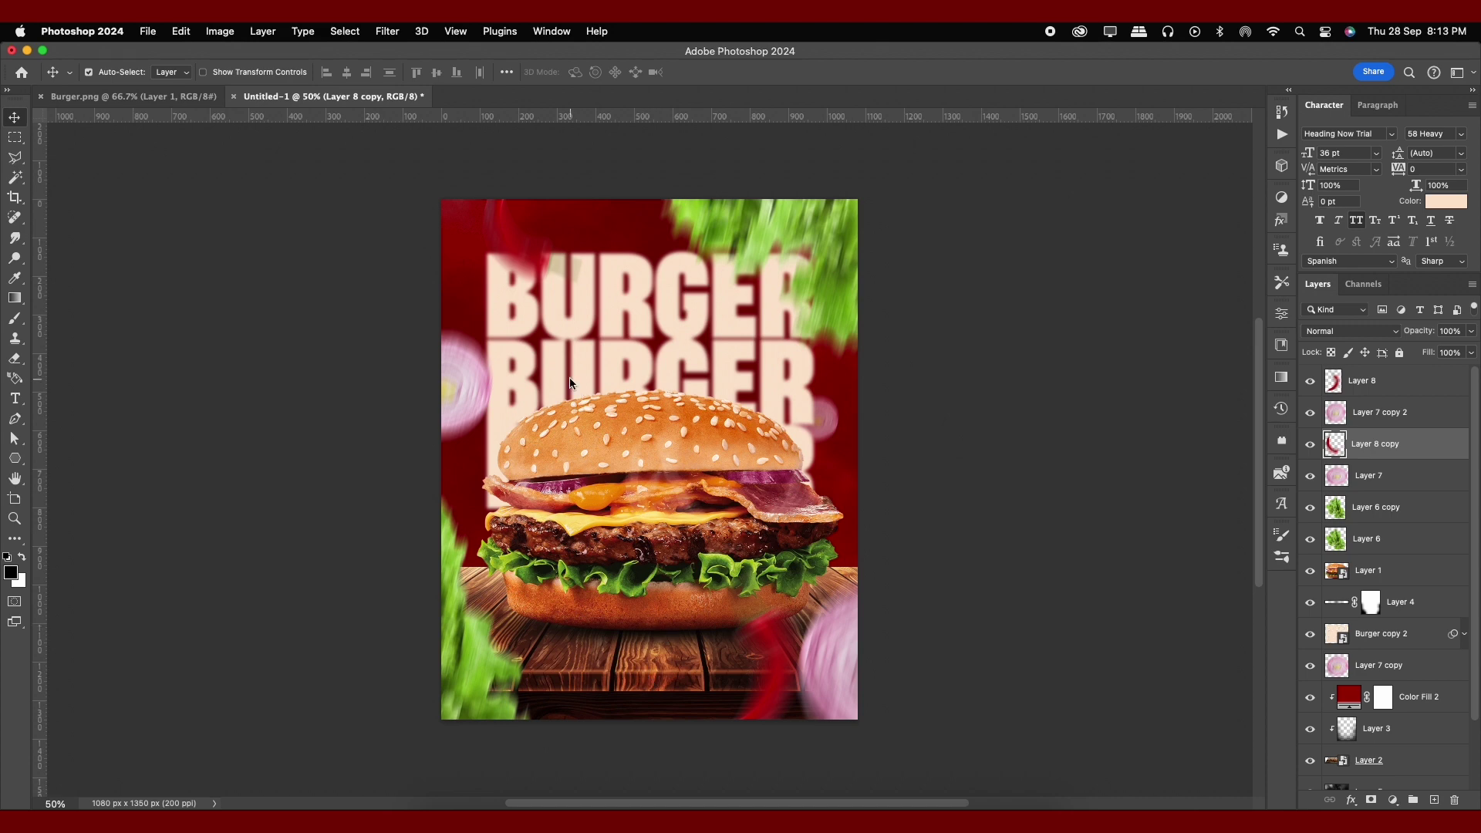
key("ctrl+alt+shift+e")
Step: Convert the merged Layer 9 to a smart object and apply the Camera Raw Filter
right_click(1407, 386)
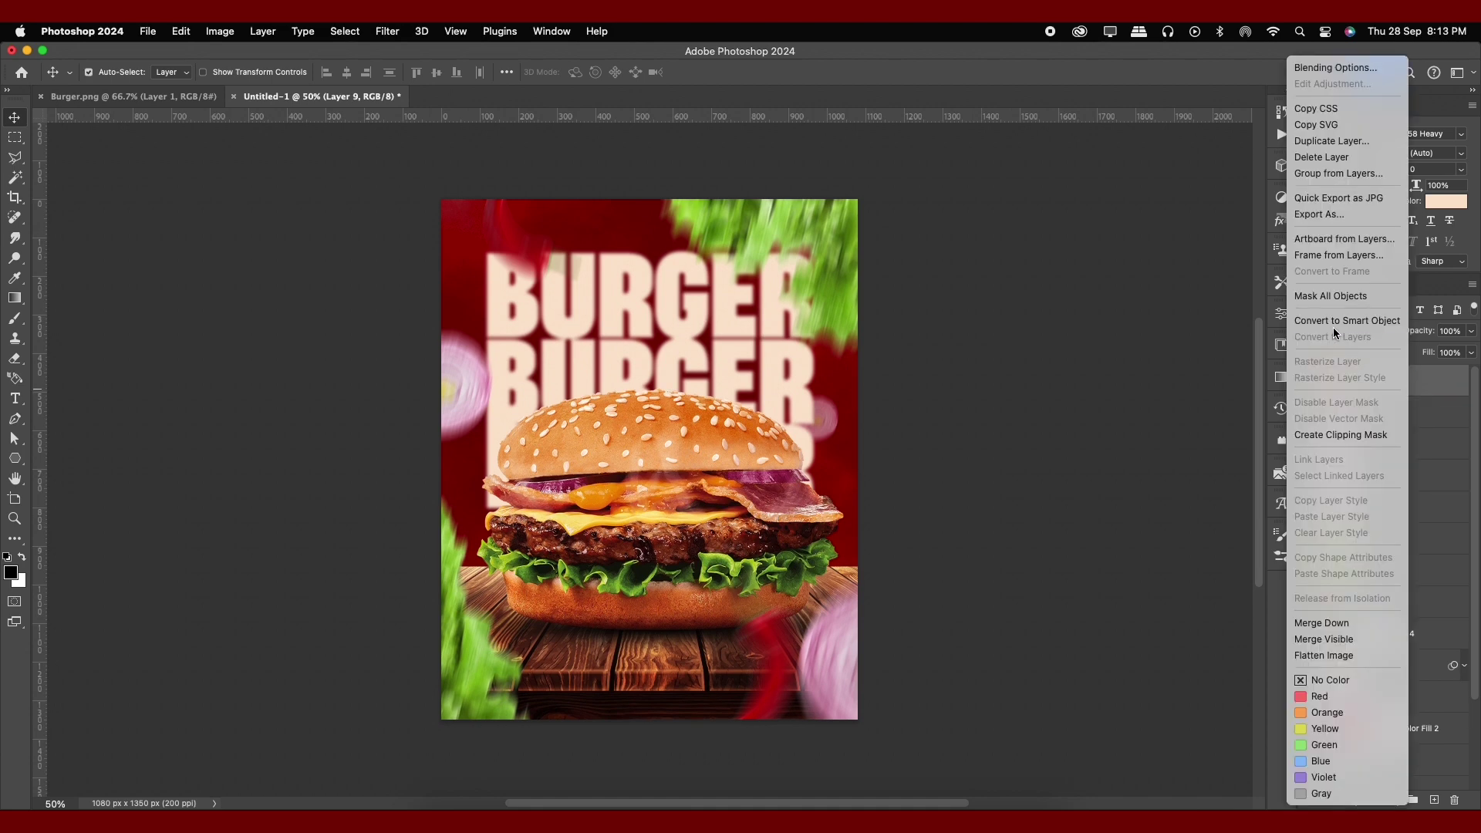
left_click(1335, 323)
left_click(387, 30)
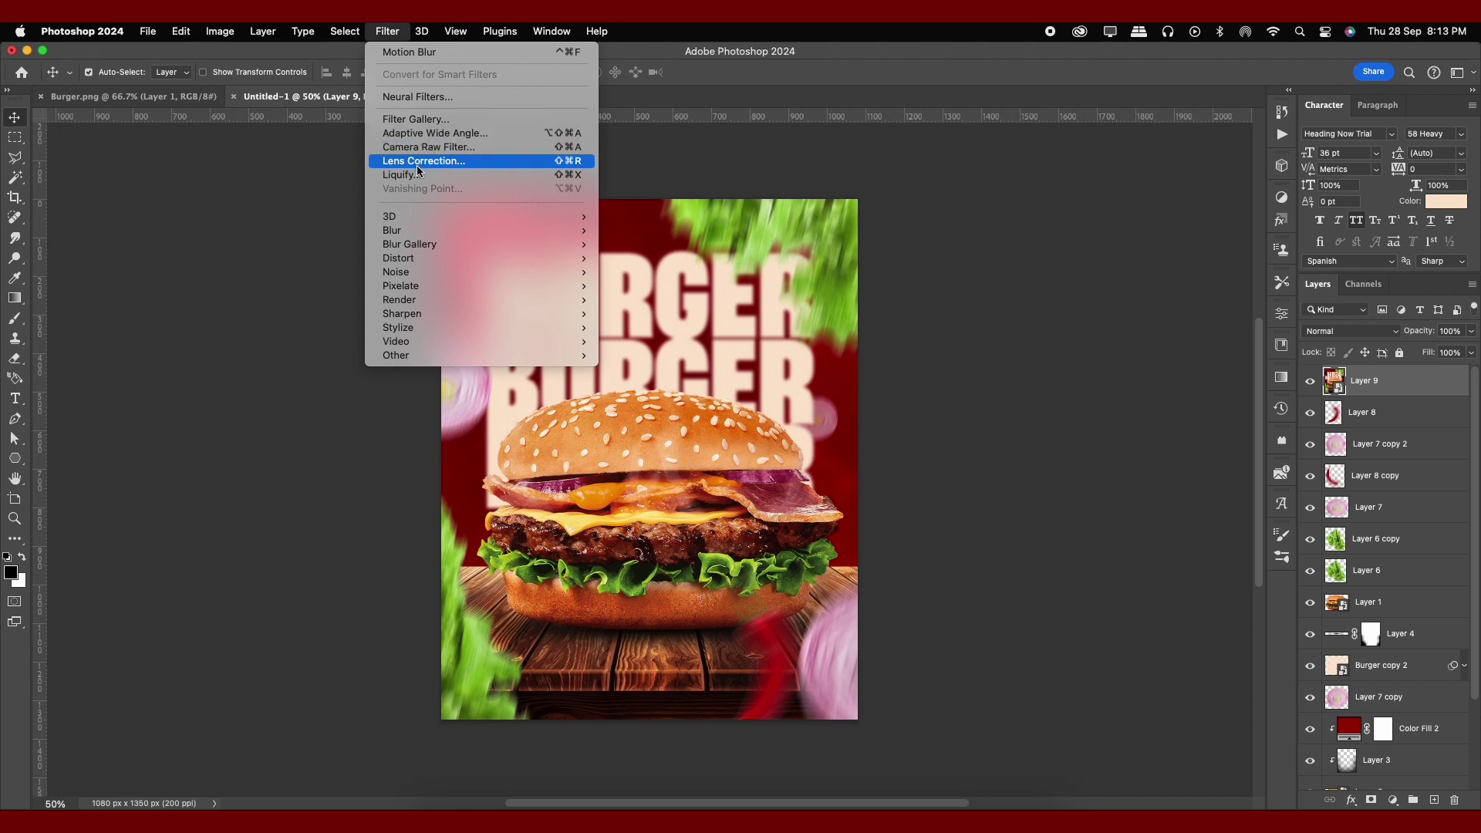
left_click(507, 148)
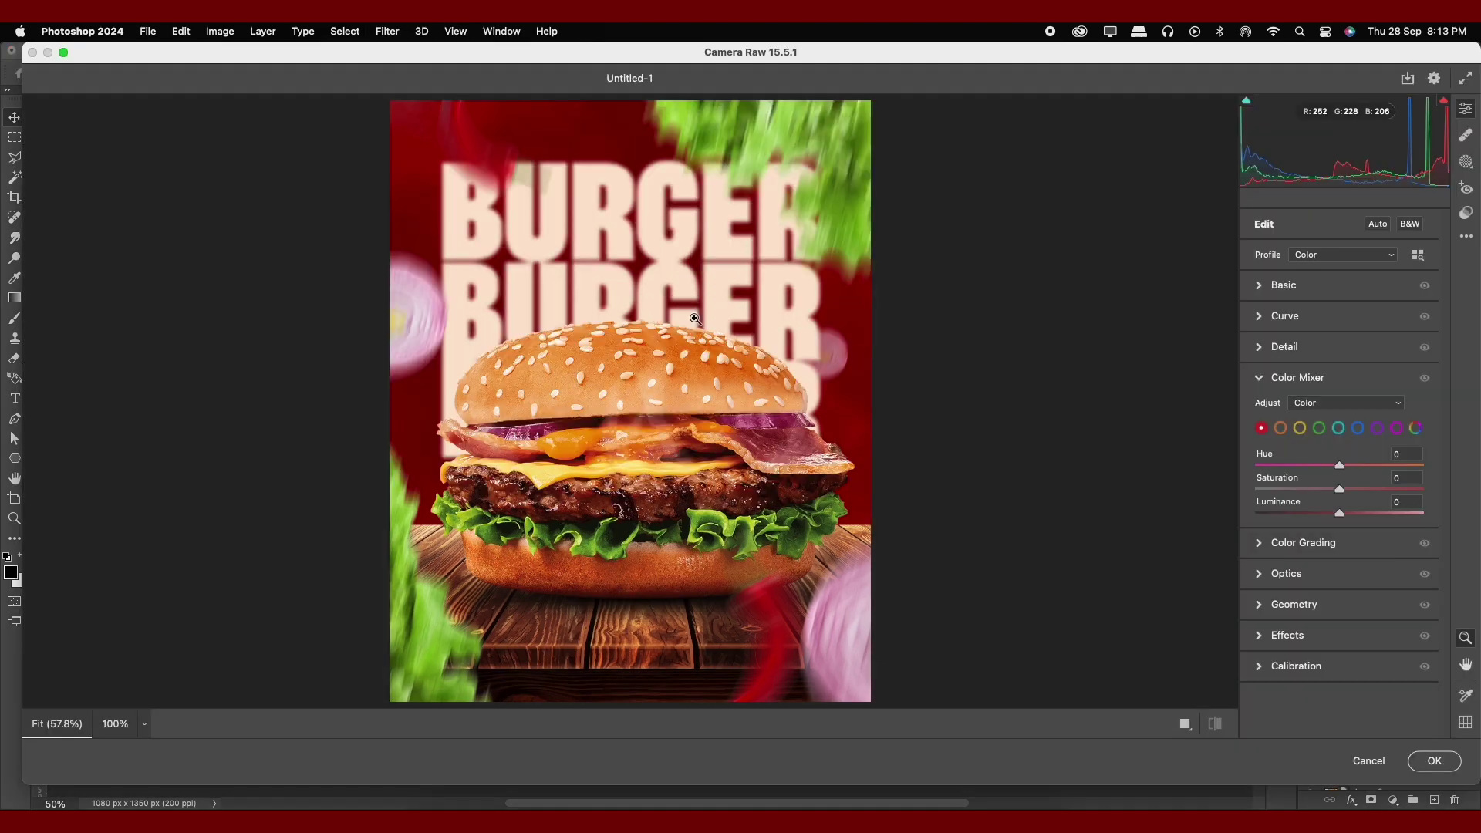
Step: Raise exposure to +0.30 and slightly lower vibrance and saturation
left_click(1263, 294)
mouse_move(1340, 409)
left_mouse_down()
mouse_move(1366, 440)
mouse_move(1324, 463)
mouse_move(1332, 506)
mouse_move(1318, 504)
mouse_move(1349, 529)
mouse_move(1326, 531)
mouse_move(1345, 531)
mouse_move(1350, 617)
left_mouse_up()
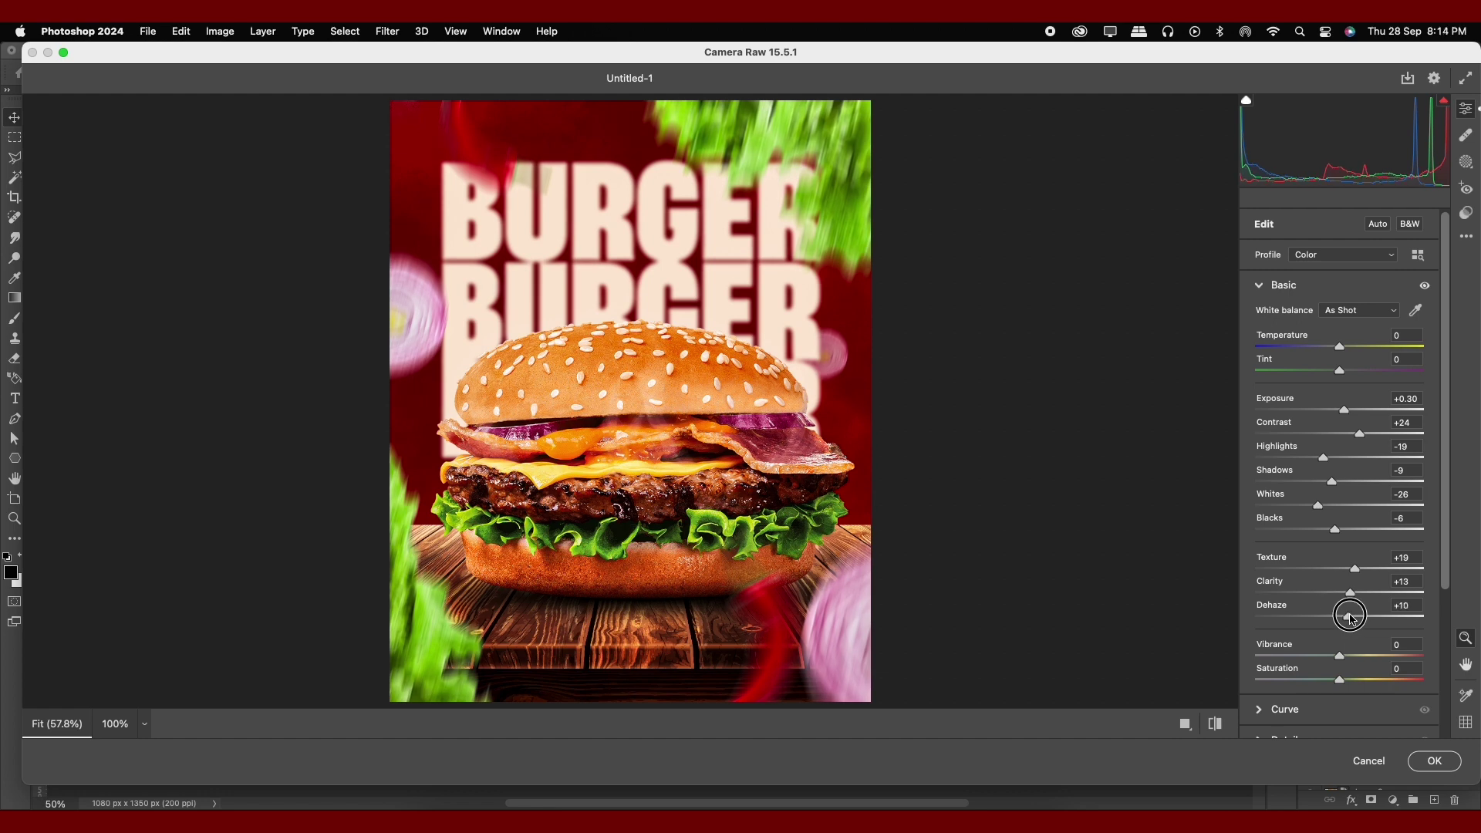
left_click_drag(1341, 659, 1335, 657)
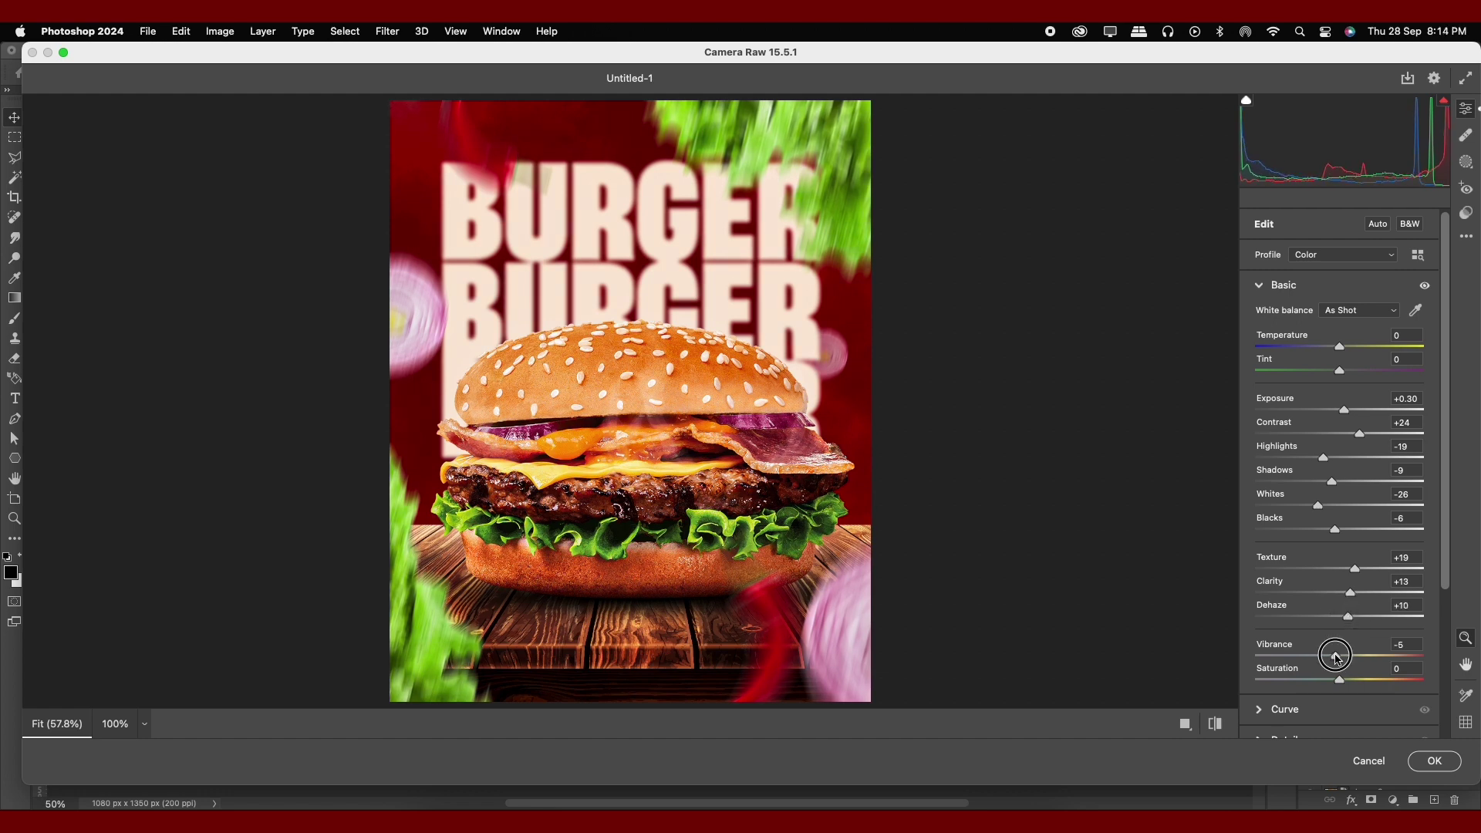
left_click_drag(1341, 675, 1342, 683)
scroll(1454, 523, "down", 3)
scroll(1445, 572, "down", 2)
left_click(1287, 613)
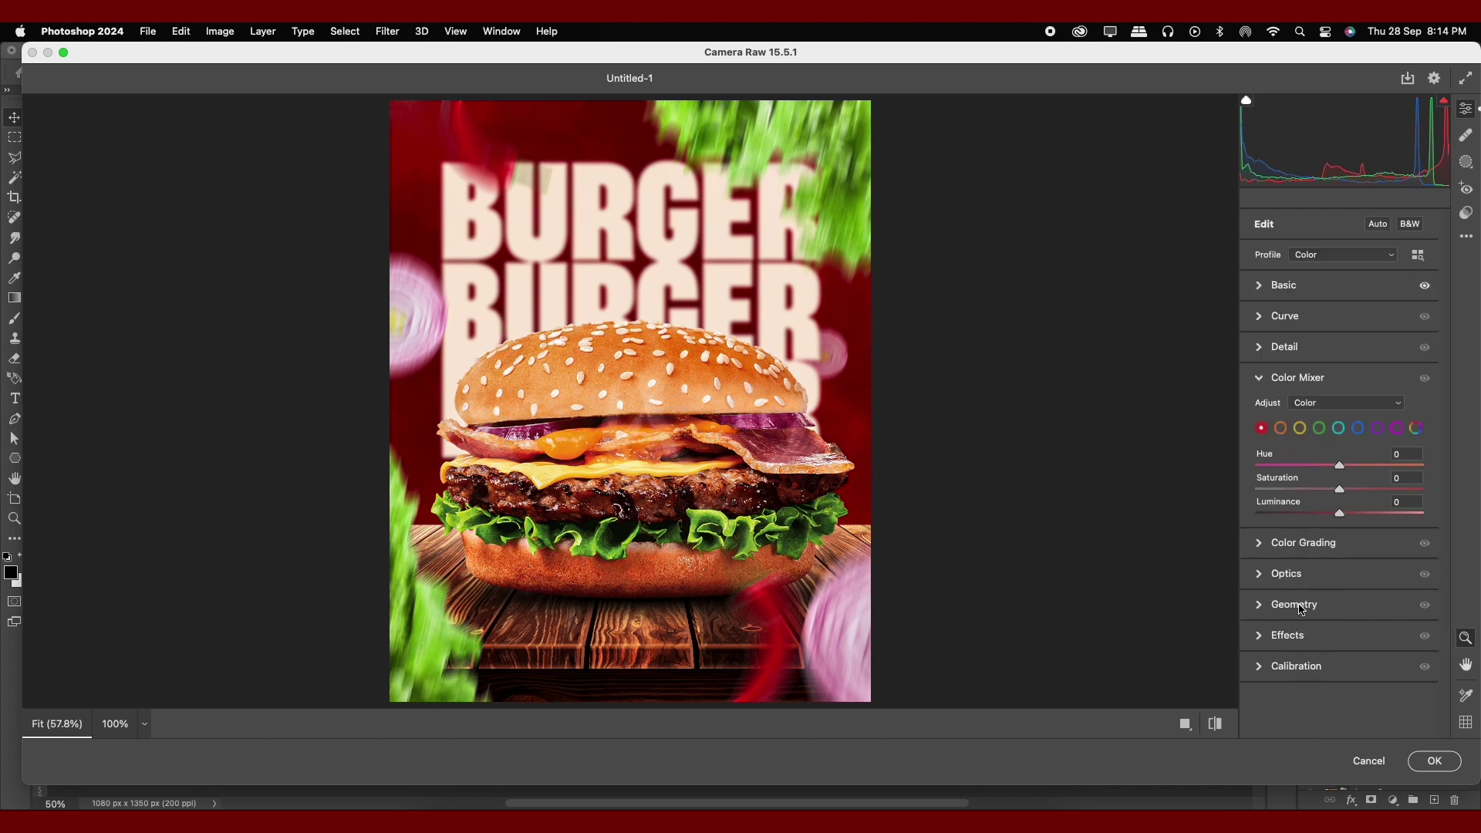
Step: In the Color Mixer, desaturate the reds and darken the greens
mouse_move(1340, 491)
left_mouse_down()
mouse_move(1324, 491)
mouse_move(1340, 512)
left_mouse_up()
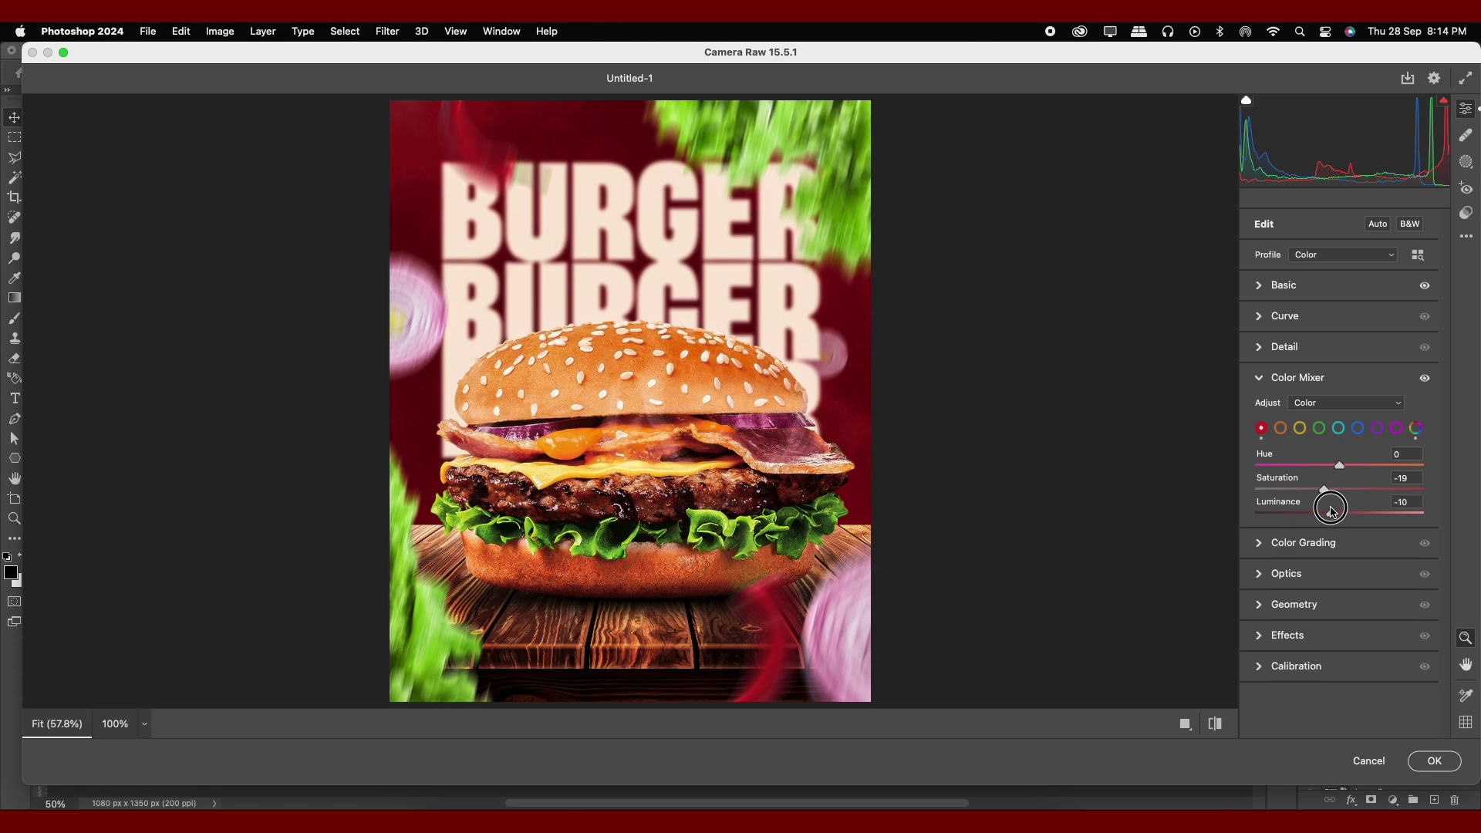
left_click(1321, 429)
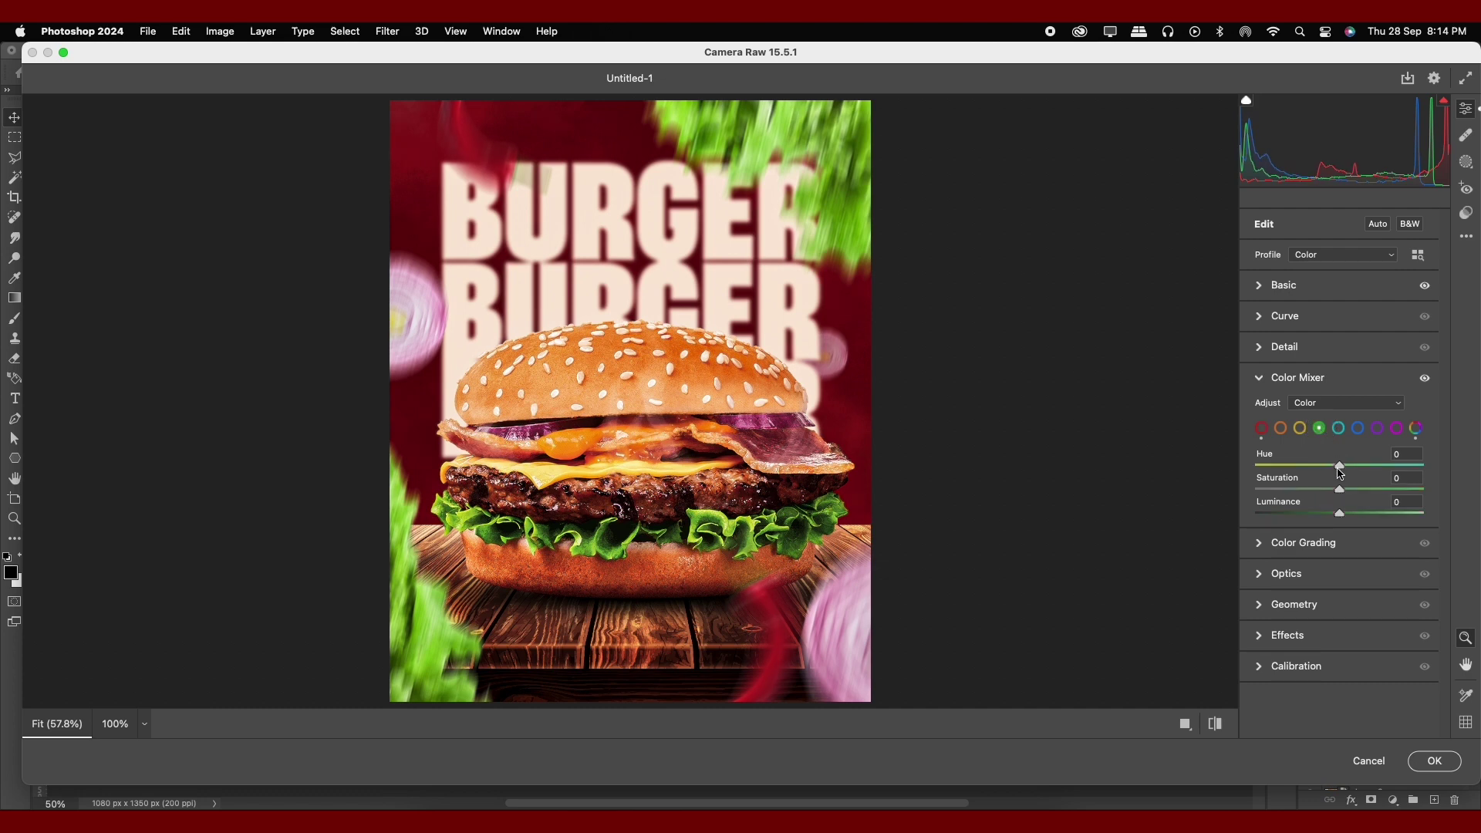
mouse_move(1340, 513)
left_mouse_down()
mouse_move(1327, 513)
mouse_move(1332, 489)
mouse_move(1345, 514)
mouse_move(1348, 466)
left_mouse_up()
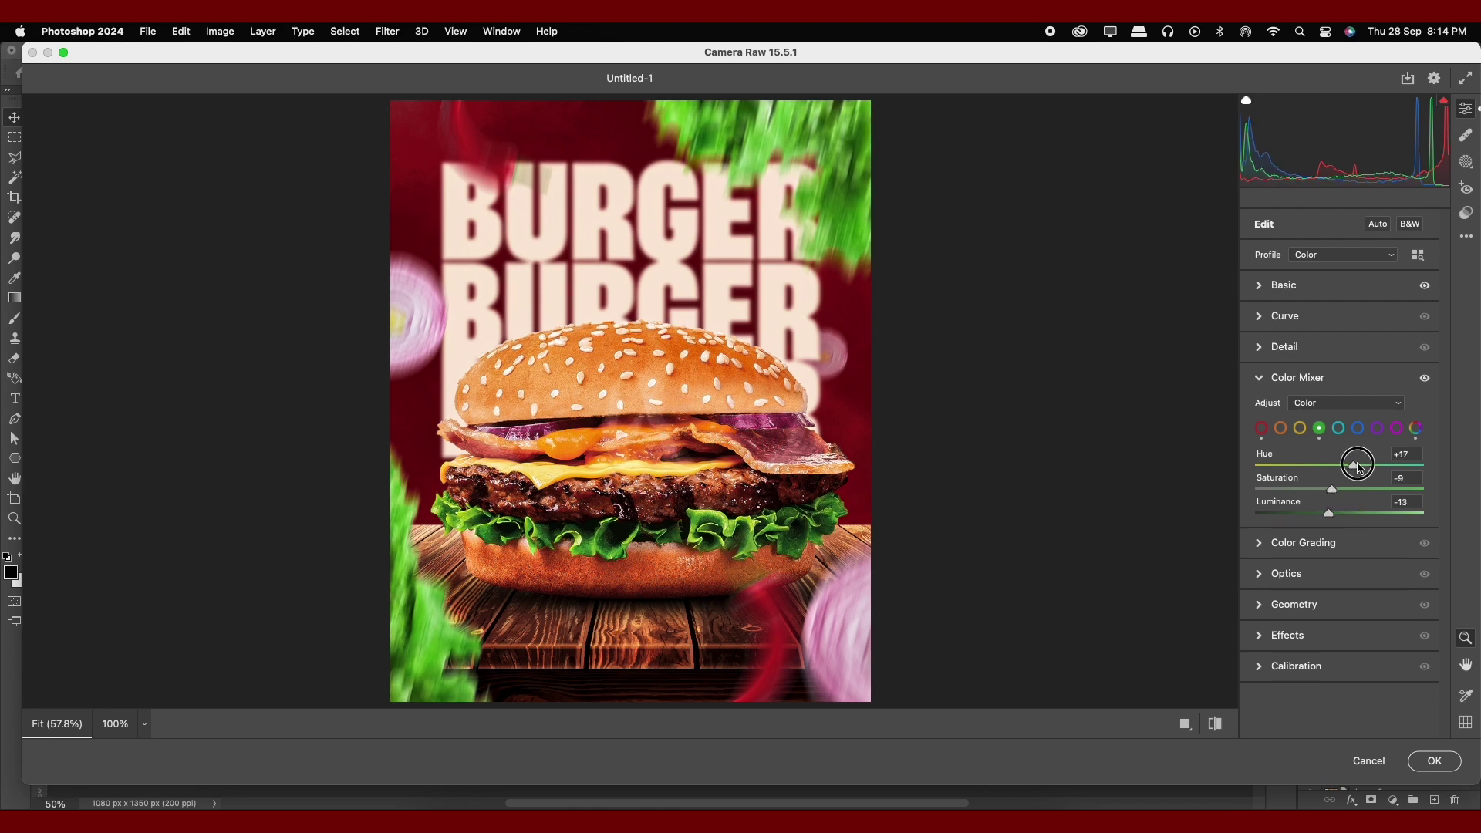
left_click_drag(1326, 492, 1330, 494)
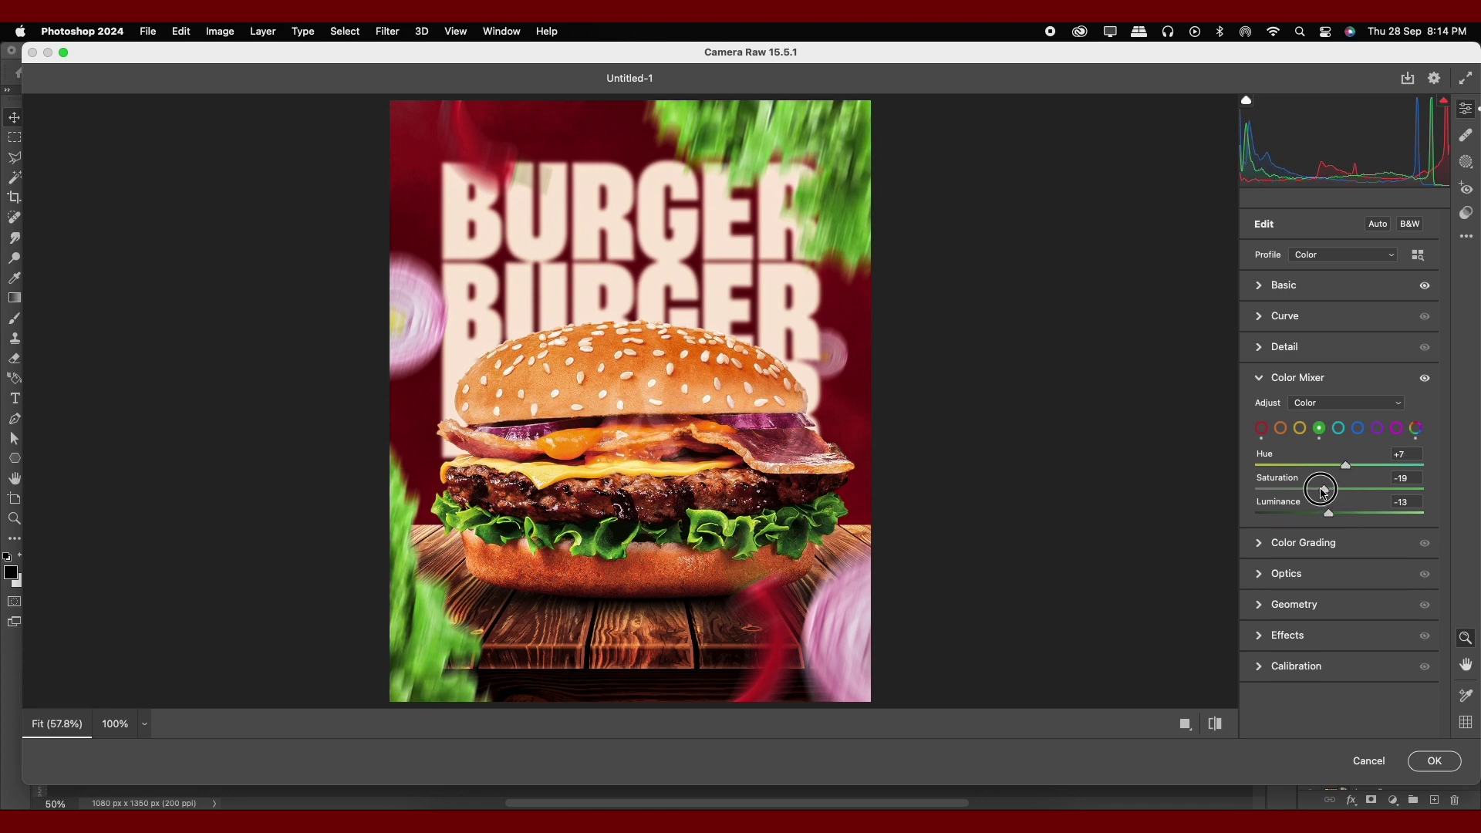
Step: Raise Basic Clarity from +13 to +22
left_click(1303, 287)
left_click_drag(1352, 594, 1361, 571)
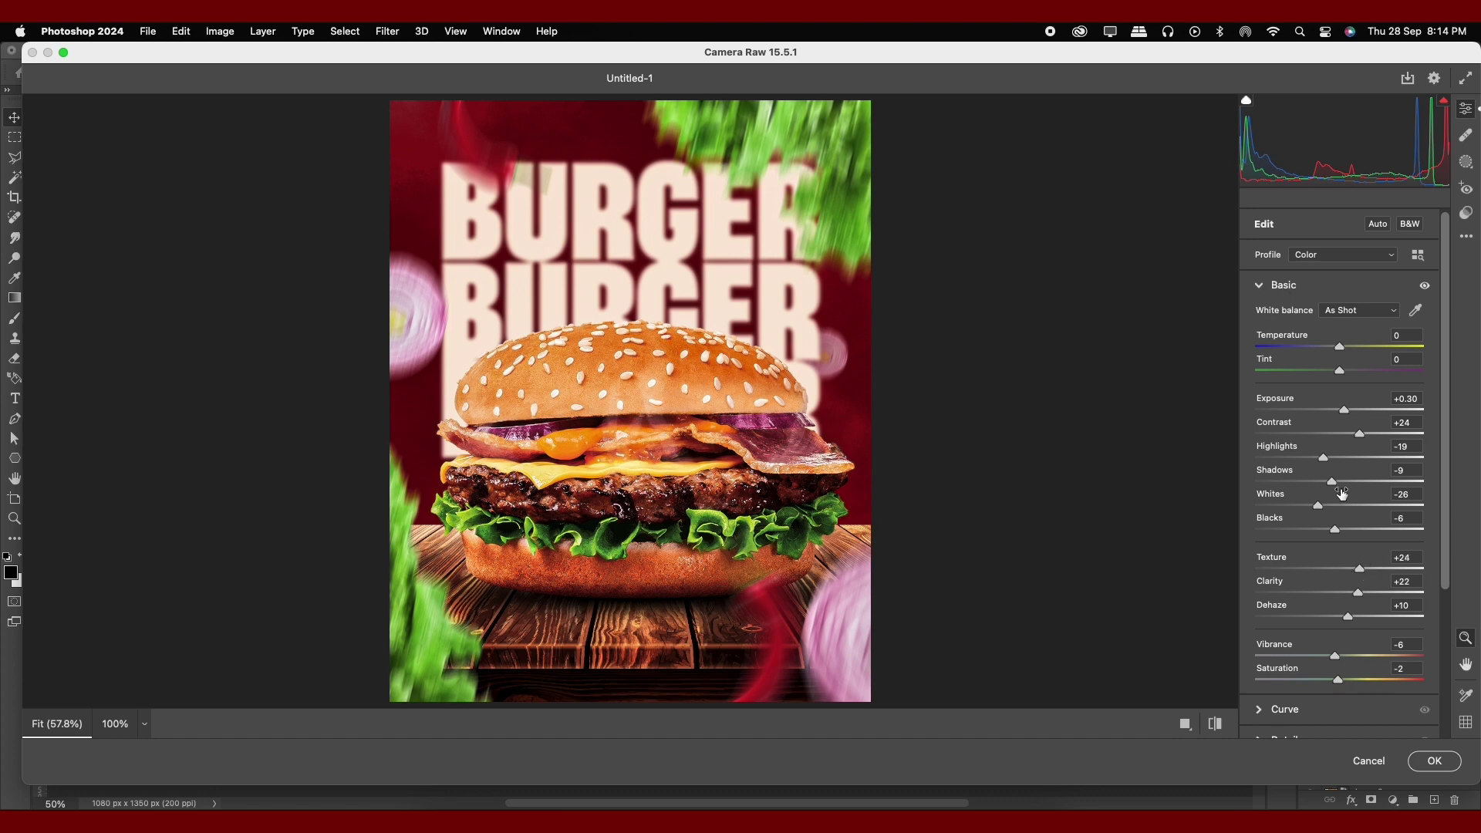
scroll(1343, 493, "down", 1)
scroll(1339, 525, "down", 2)
scroll(1335, 556, "down", 5)
scroll(1333, 592, "down", 1)
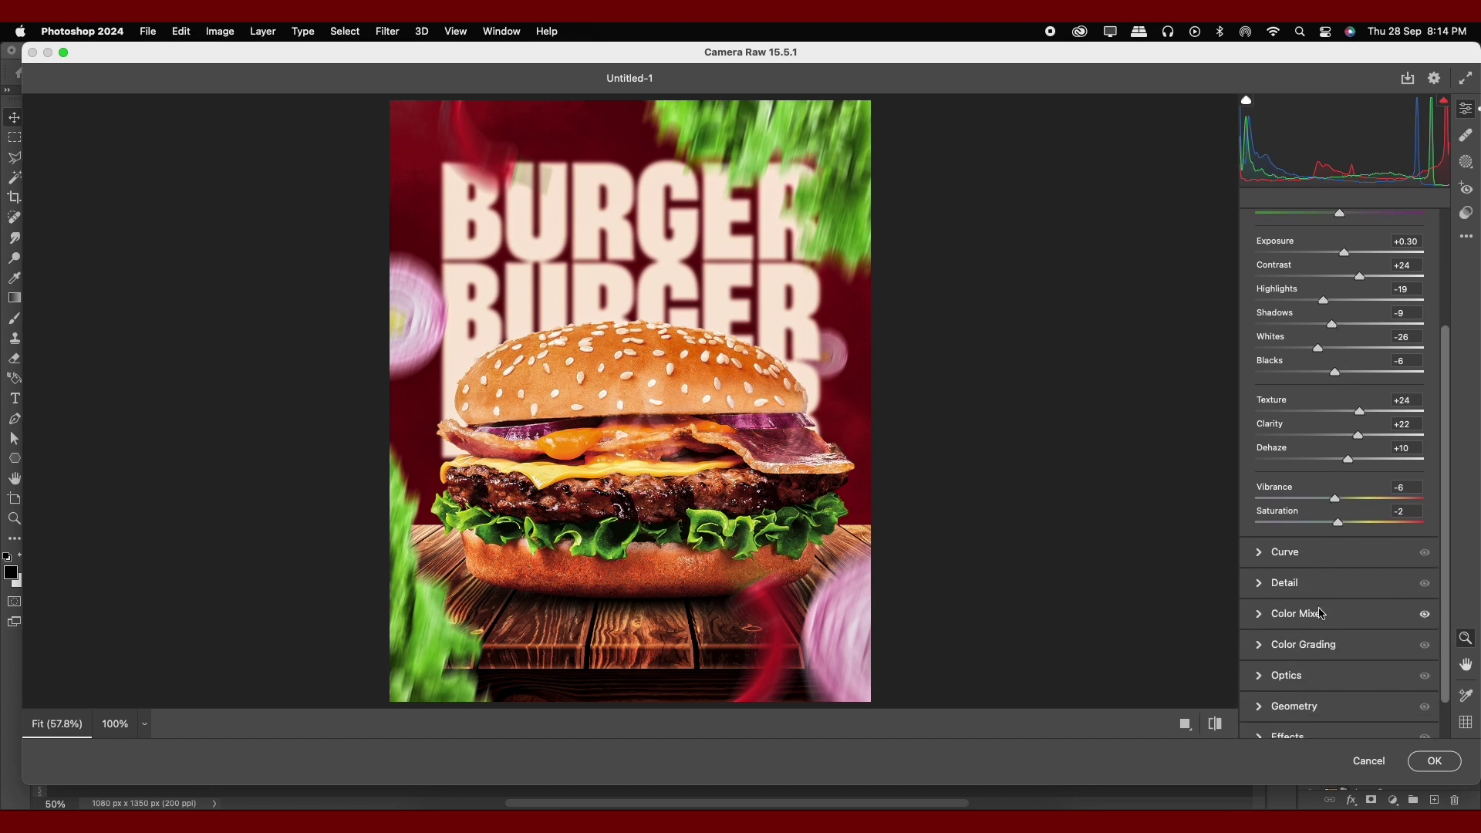
Step: Adjust the yellows' saturation in the Color Mixer, then return to the reds
left_click(1317, 581)
left_click(1300, 429)
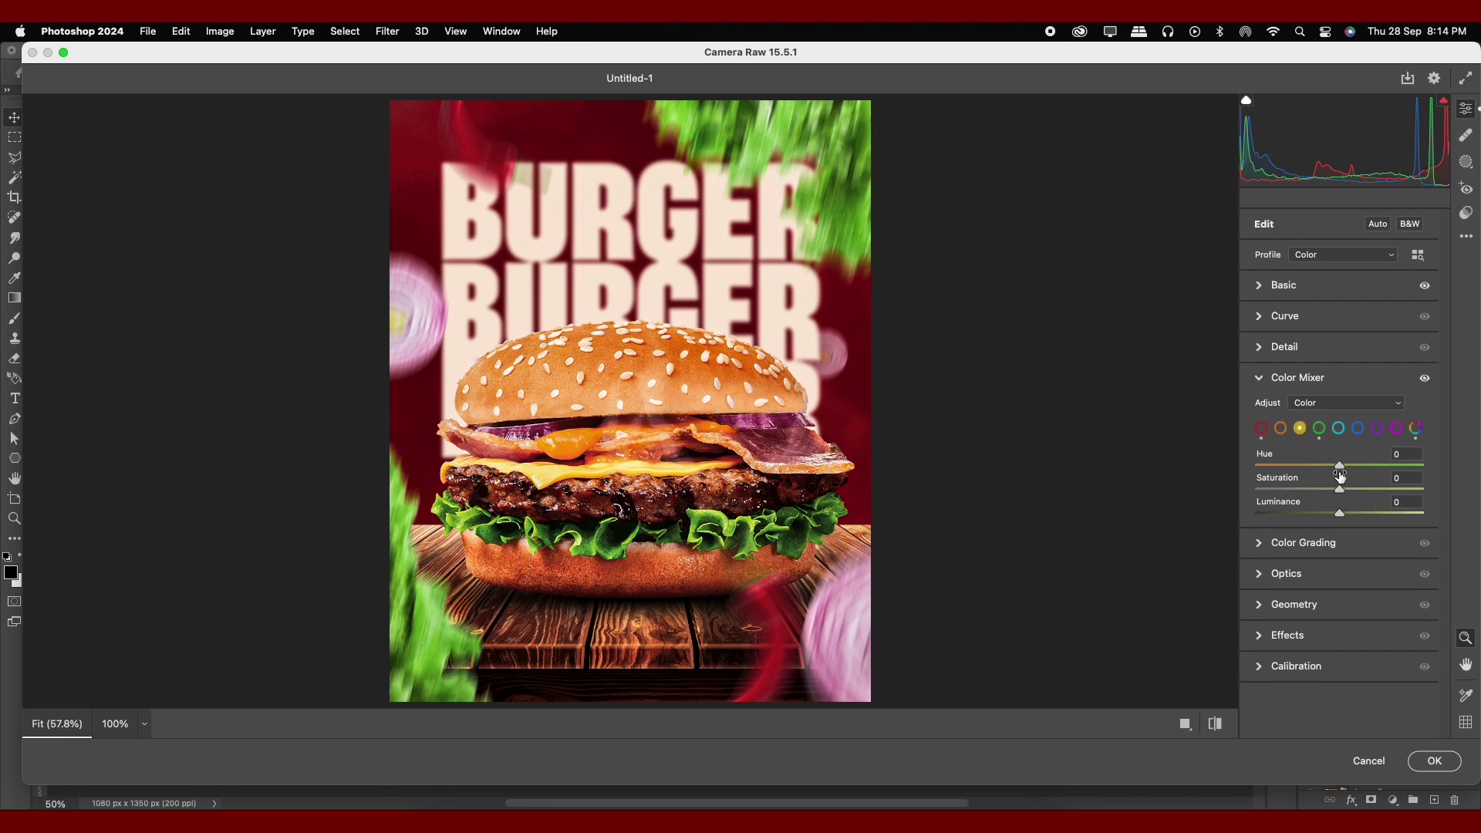
mouse_move(1342, 491)
left_mouse_down()
mouse_move(1341, 514)
mouse_move(1359, 489)
left_mouse_up()
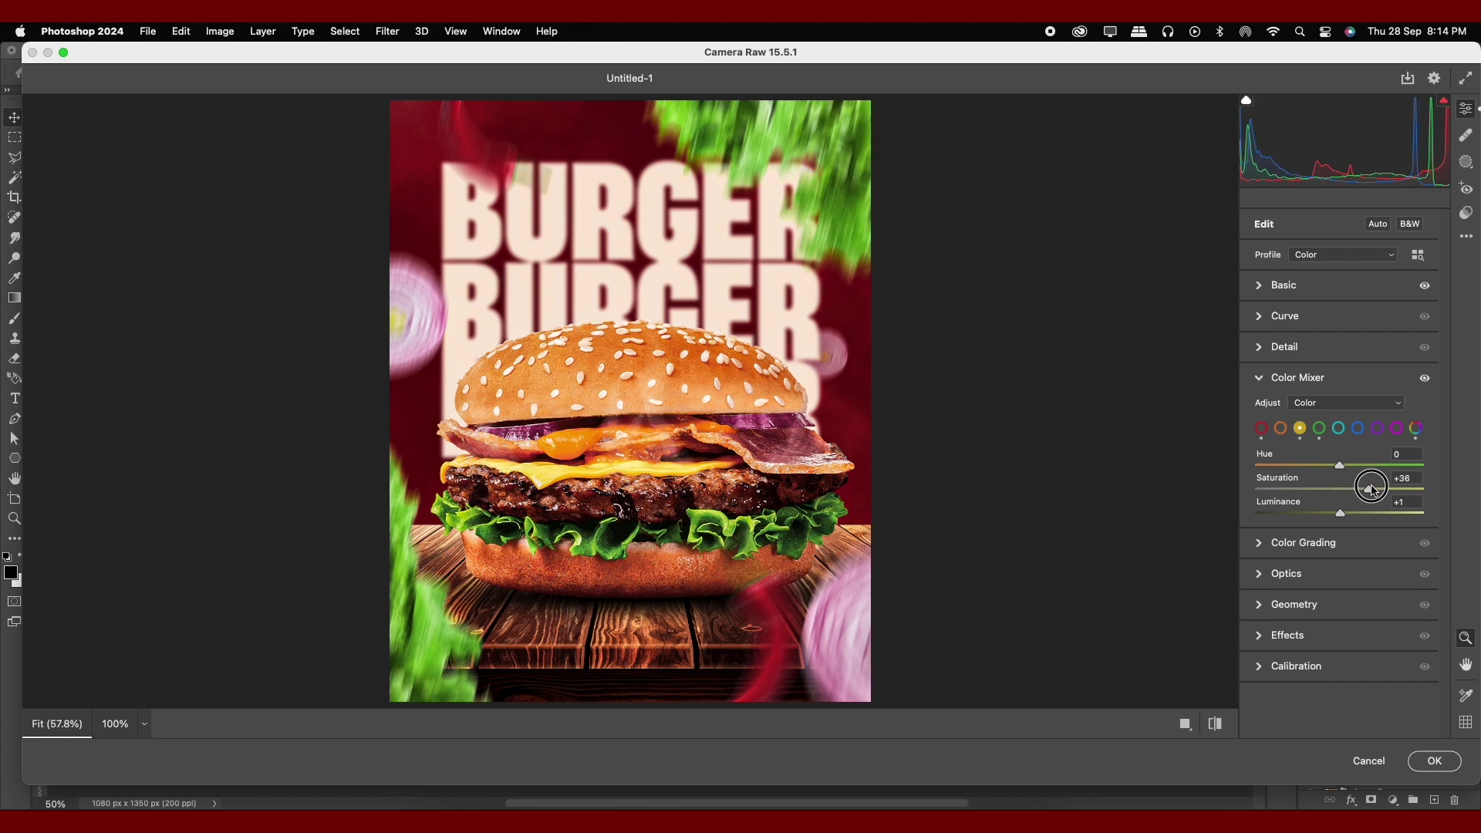
left_click(1263, 429)
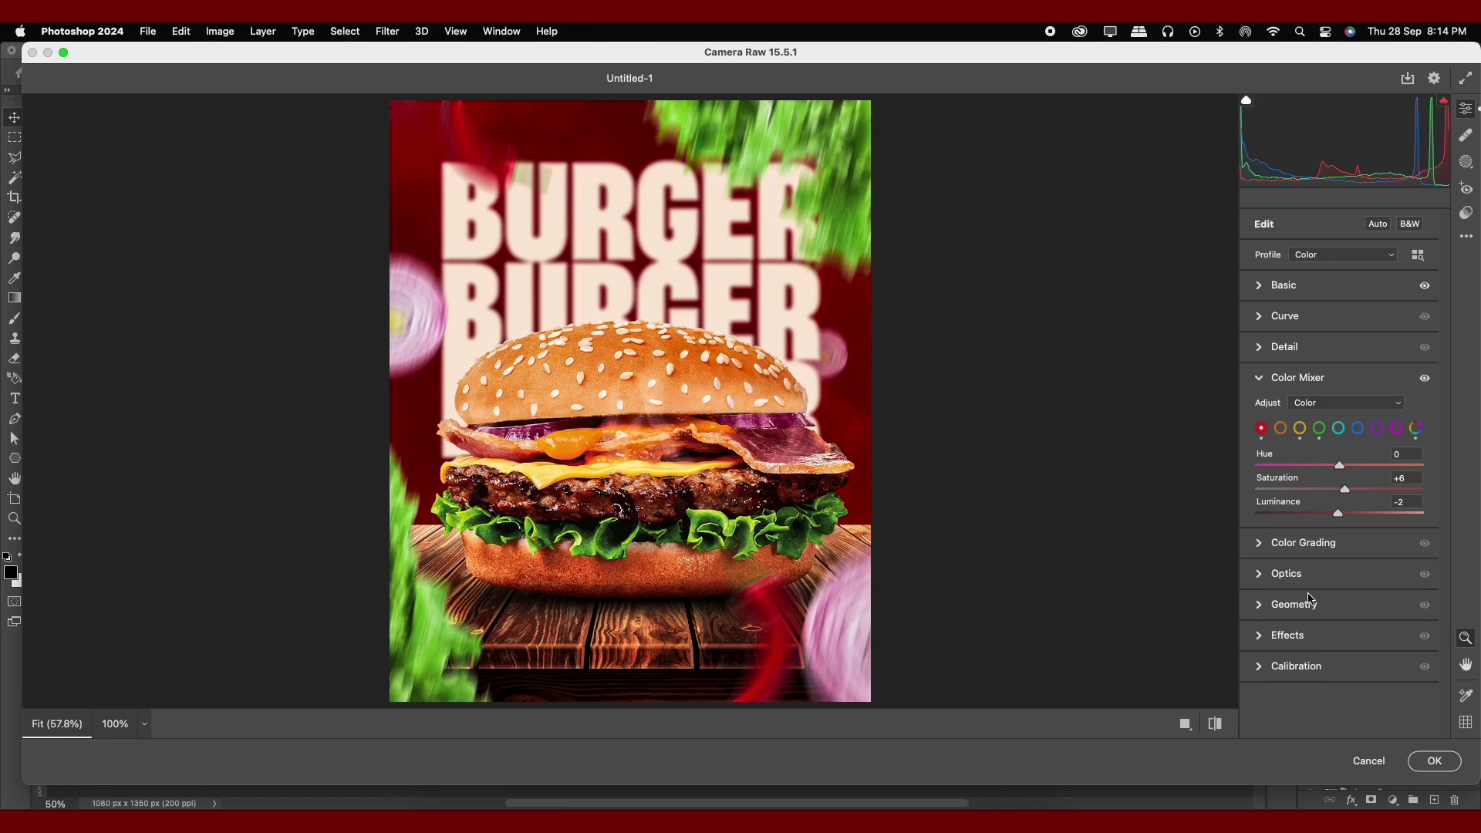
left_click(1296, 543)
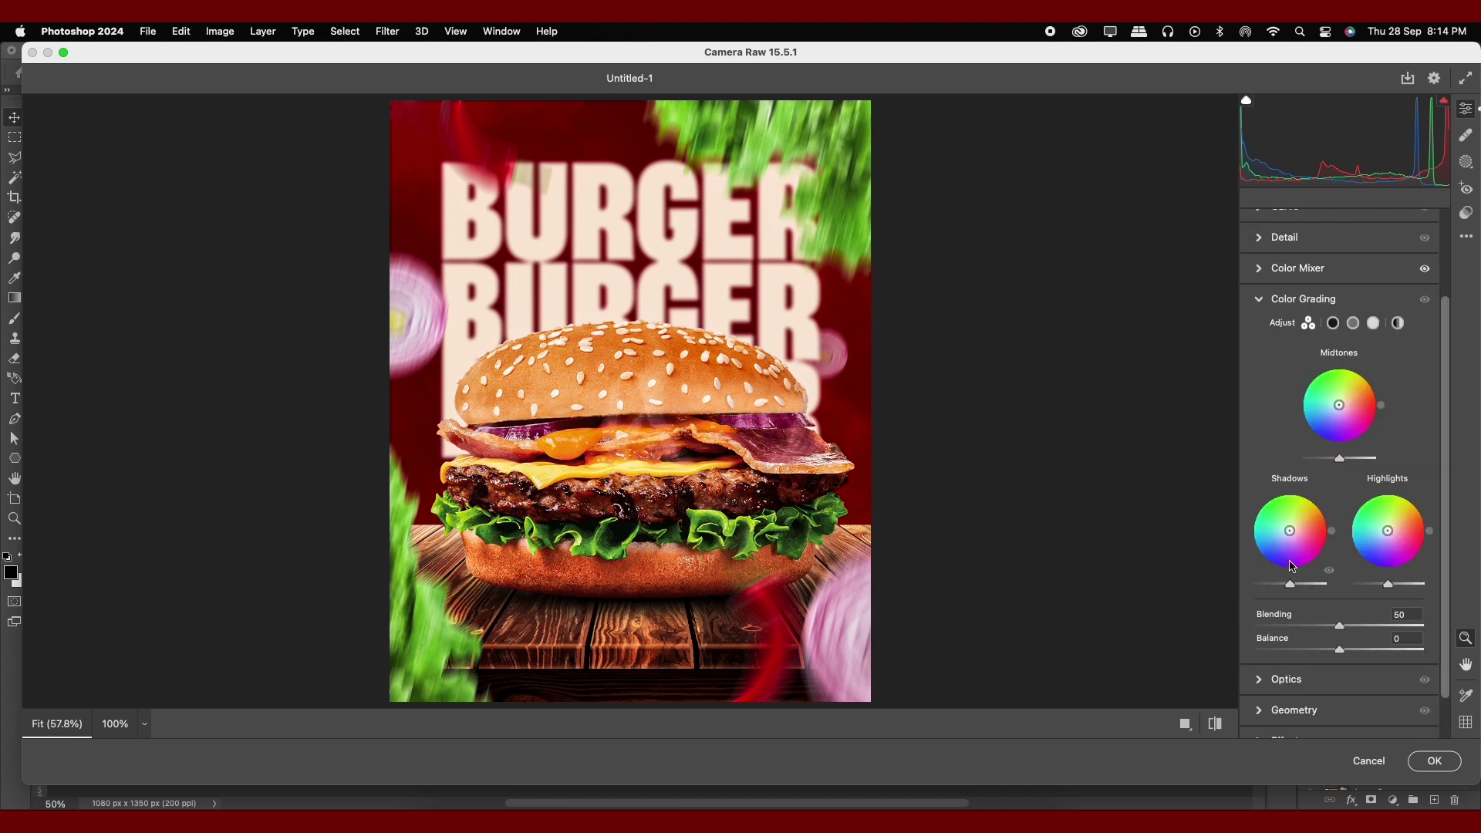
Step: Color-grade the shadows toward darker blue and the highlights toward yellow
left_click_drag(1285, 533, 1283, 536)
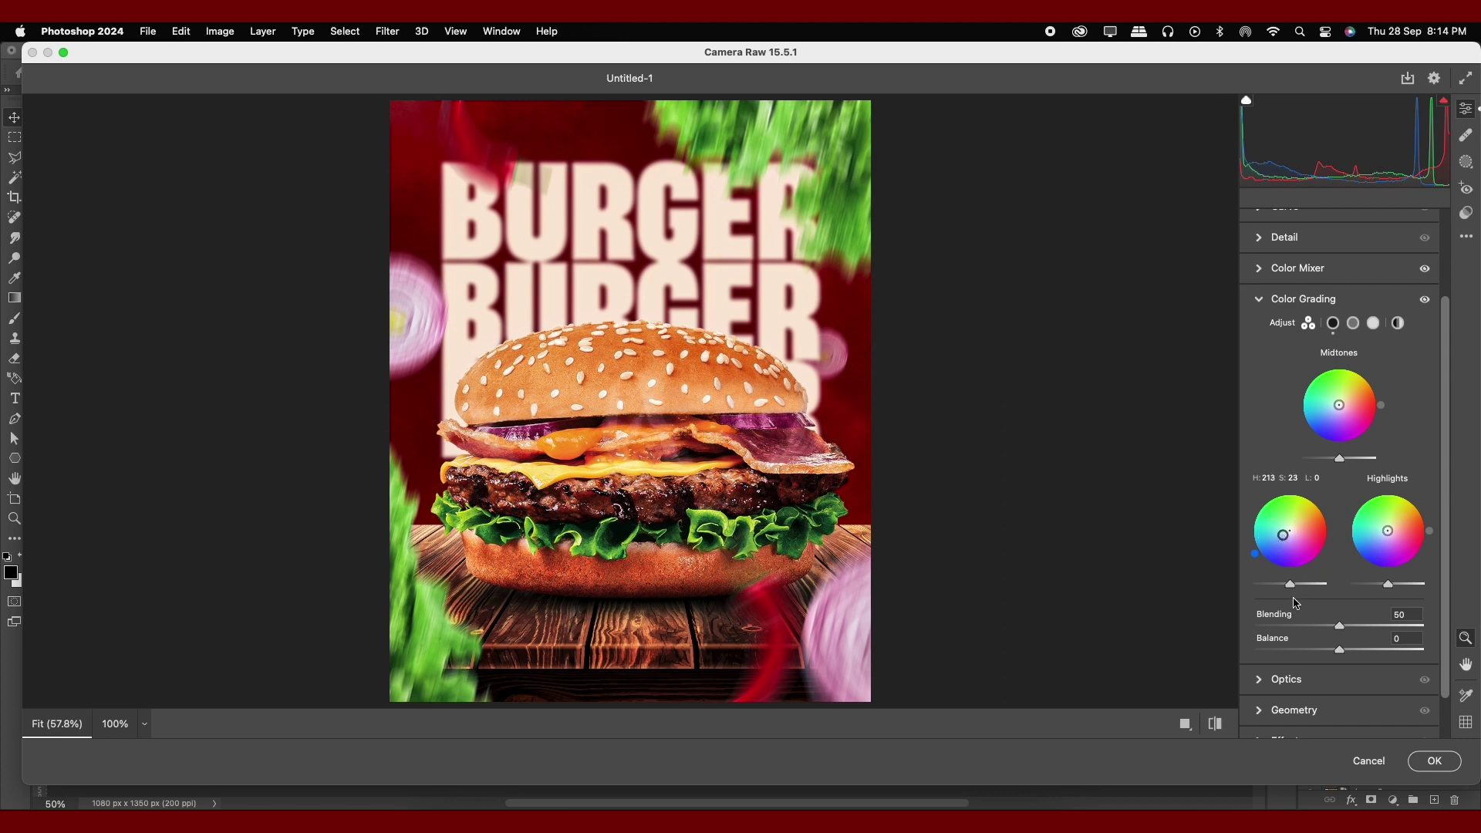
left_click_drag(1290, 584, 1290, 584)
left_click_drag(1393, 552, 1395, 523)
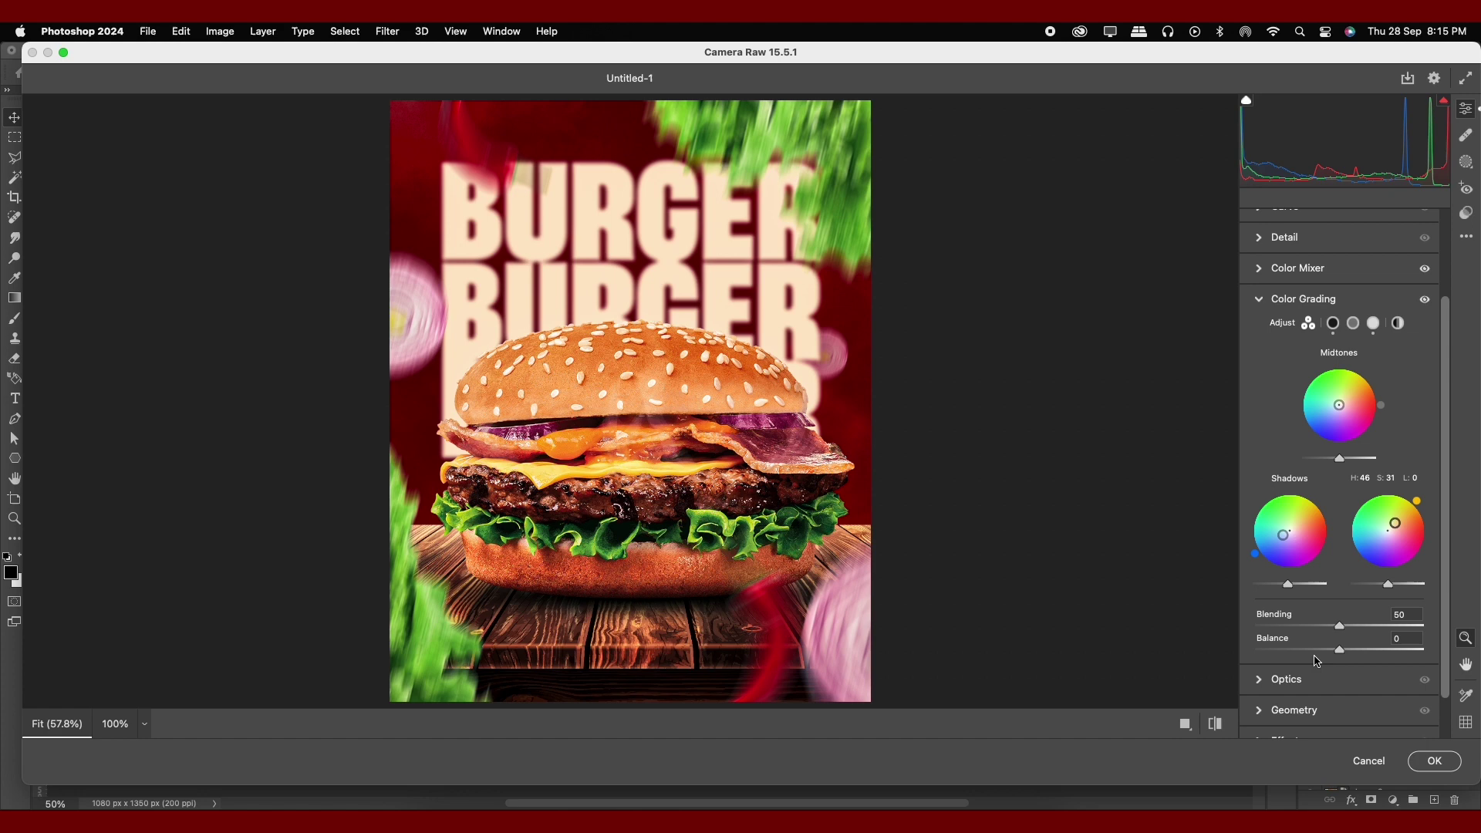
Step: Darken the corners with a -18 vignette and add grain of 15
scroll(1317, 661, "down", 2)
left_click(1308, 650)
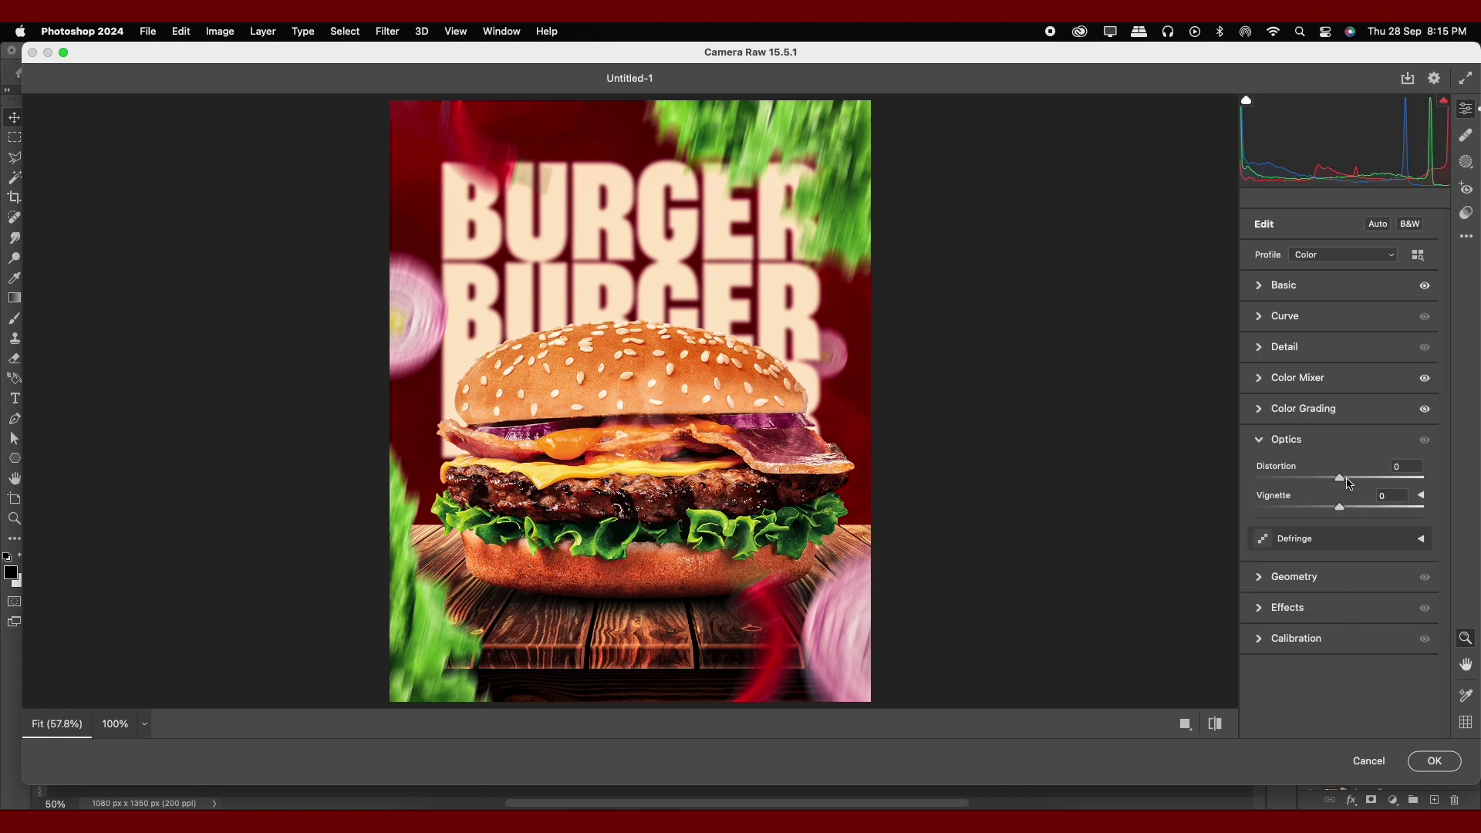
left_click_drag(1340, 507, 1331, 503)
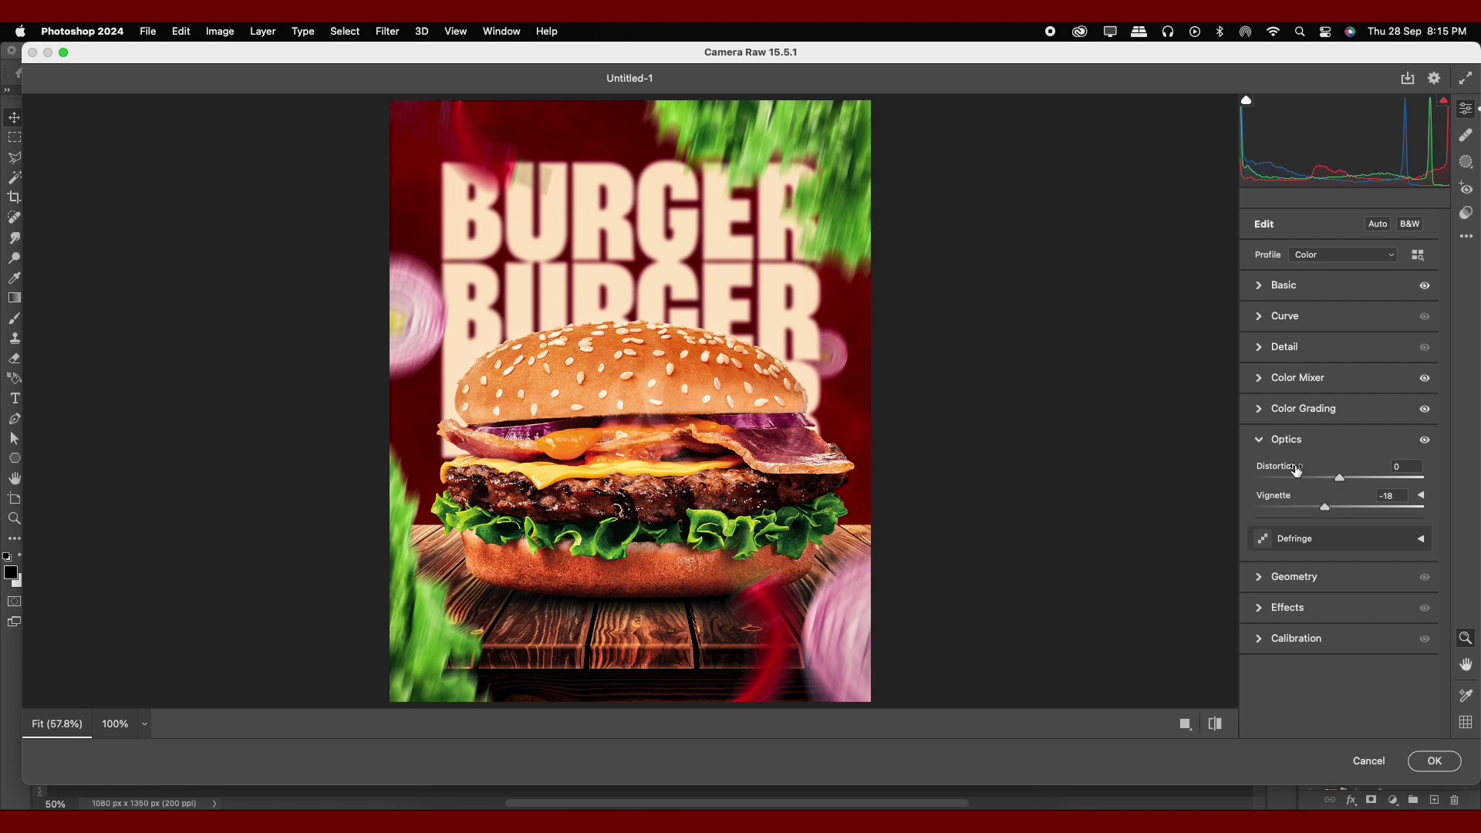
left_click(1277, 589)
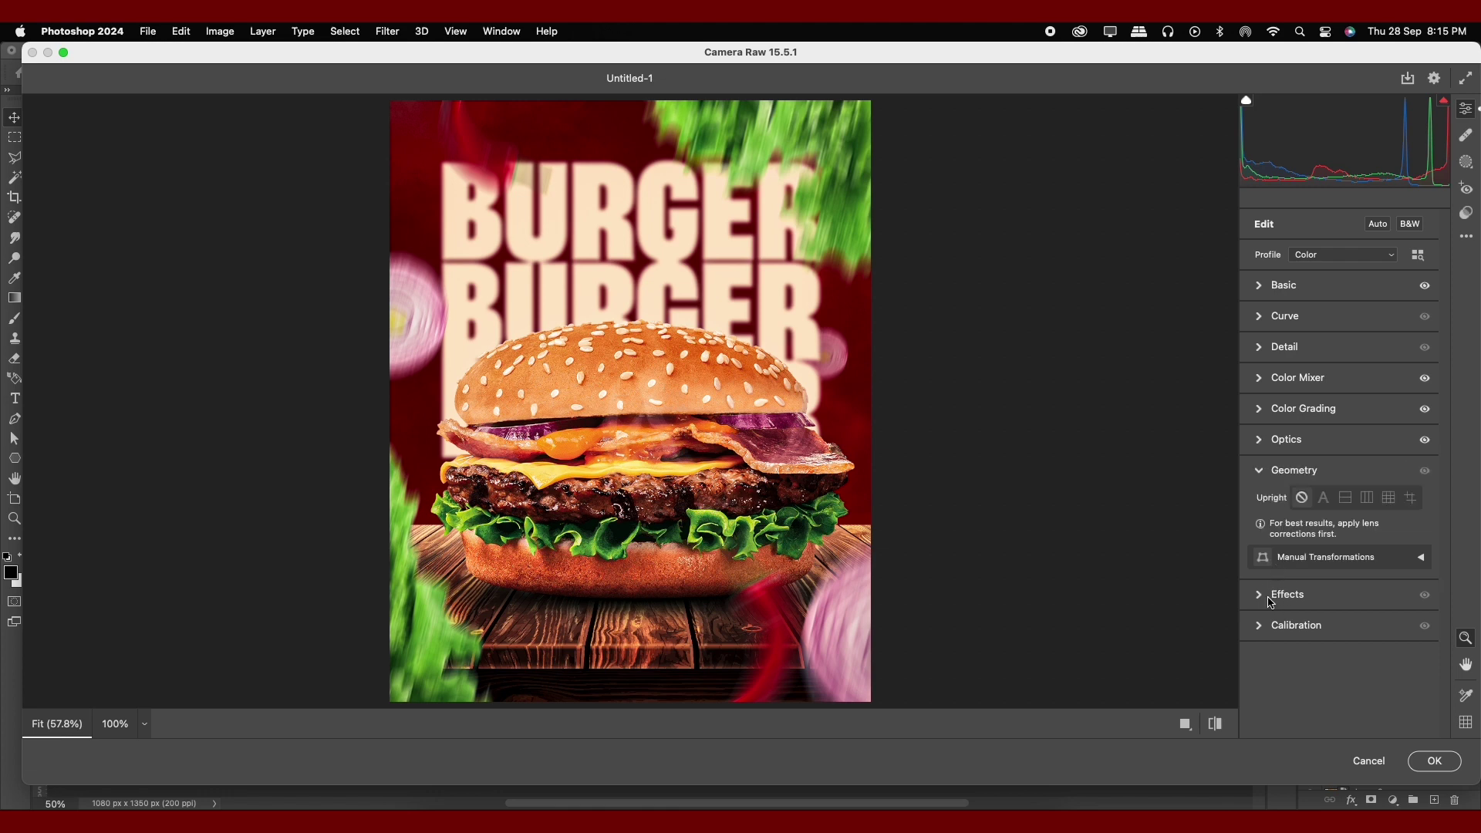
left_click(1271, 598)
left_click_drag(1261, 544, 1343, 544)
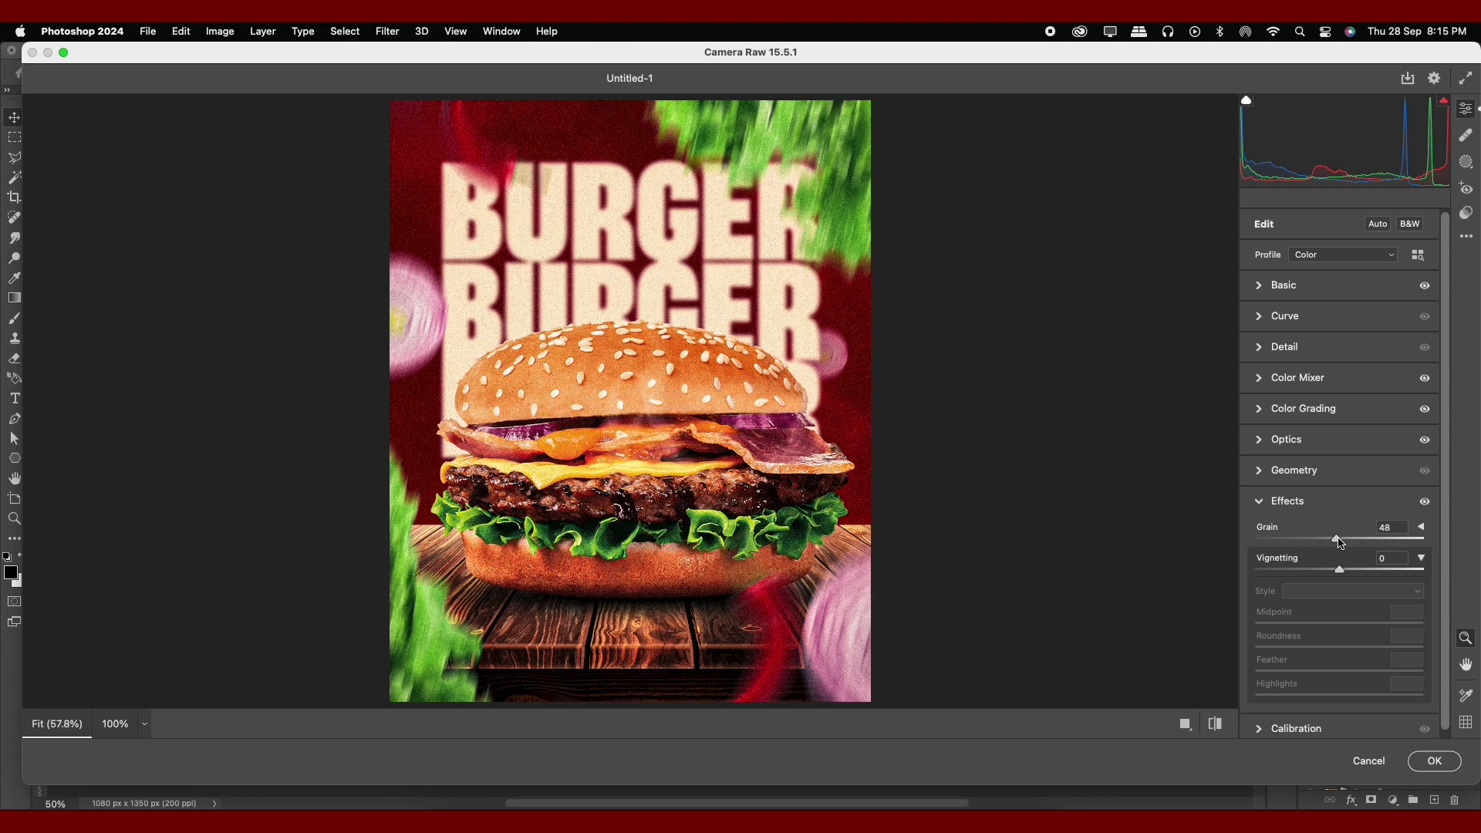
left_click_drag(1315, 544, 1283, 543)
Step: Apply the Camera Raw grade to Layer 9, collapse its smart filters, and toggle to compare
left_click(1432, 761)
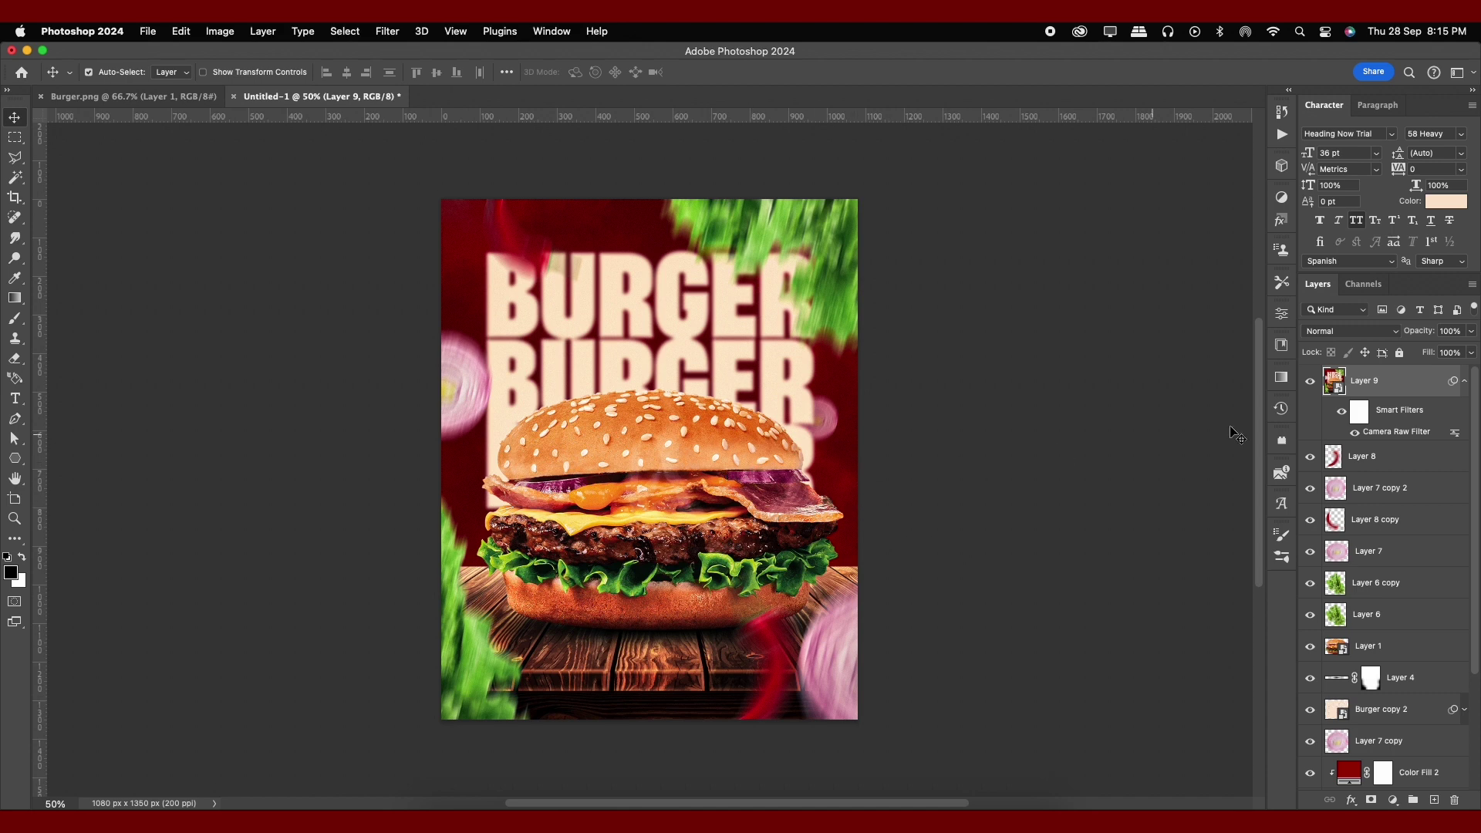
left_click(1466, 380)
left_click(1312, 382)
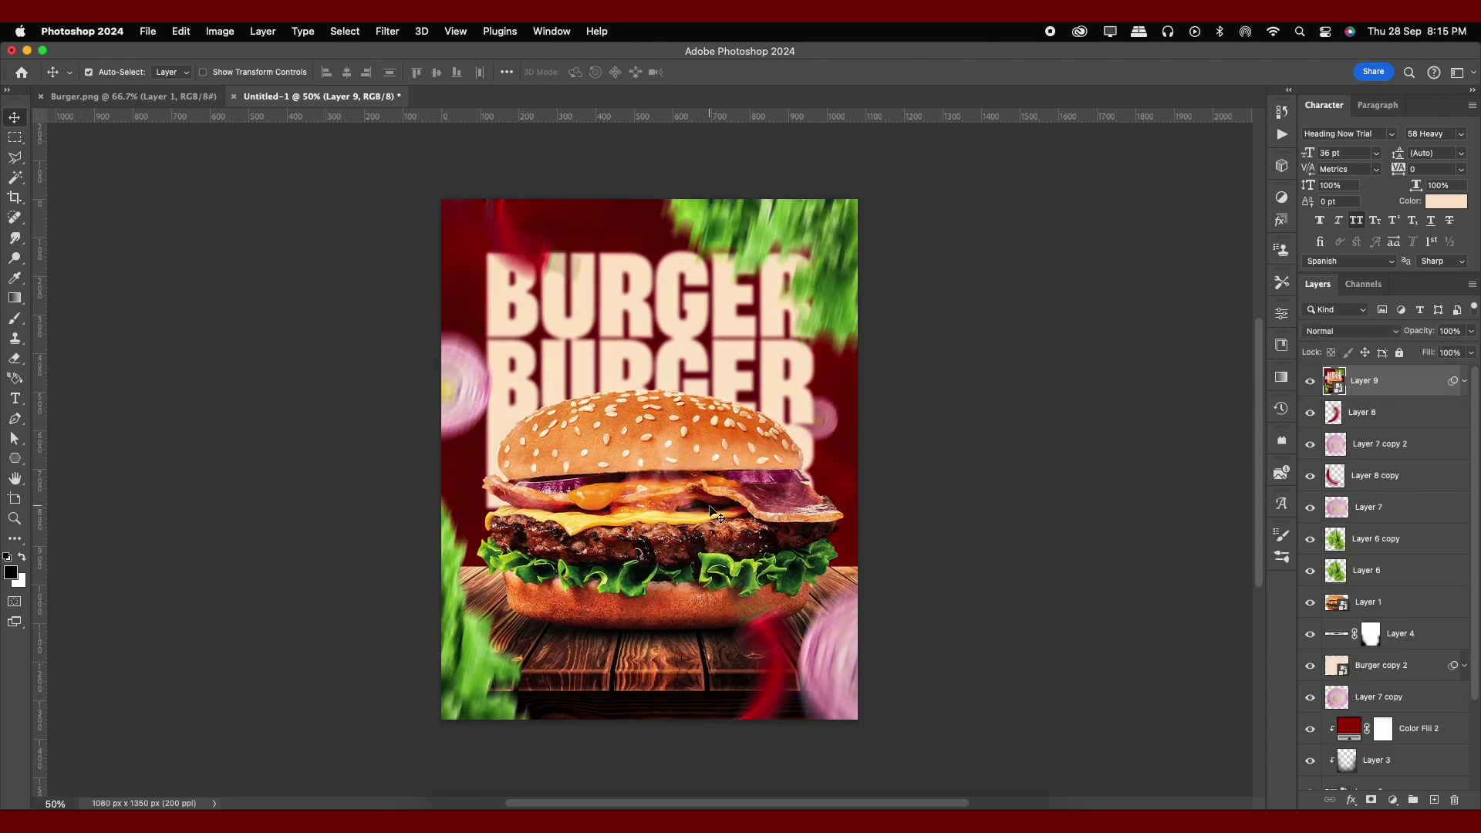